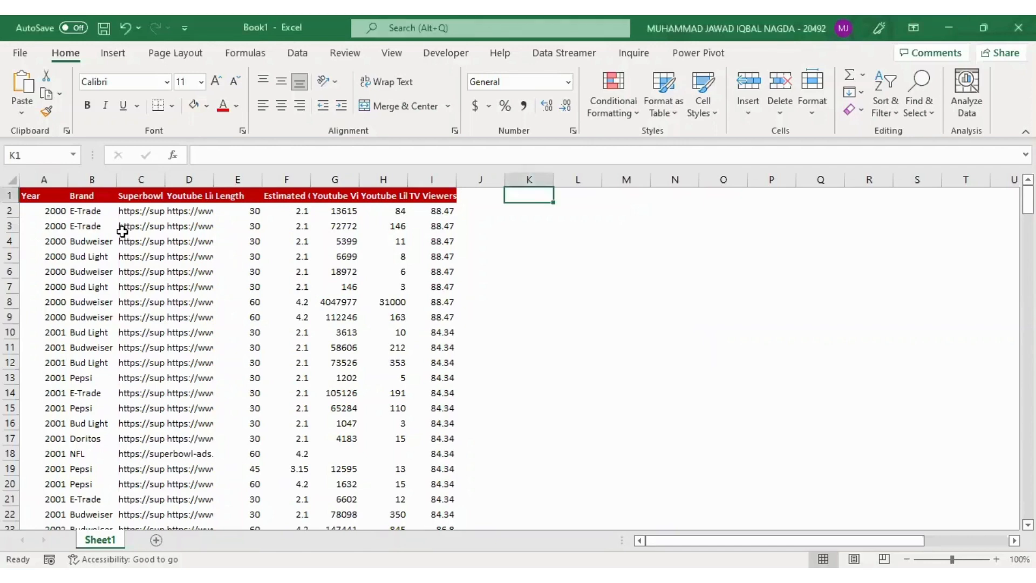
Look through the Year and Brand columns from the first data row down to the last
key("ctrl+Home")
key("Down")
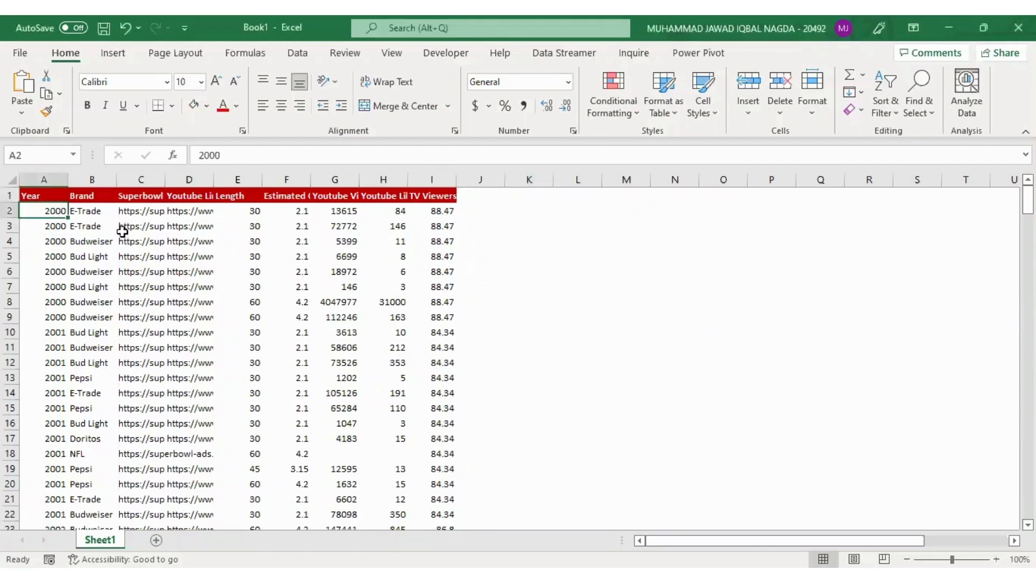
key("Right")
key("ctrl+Down")
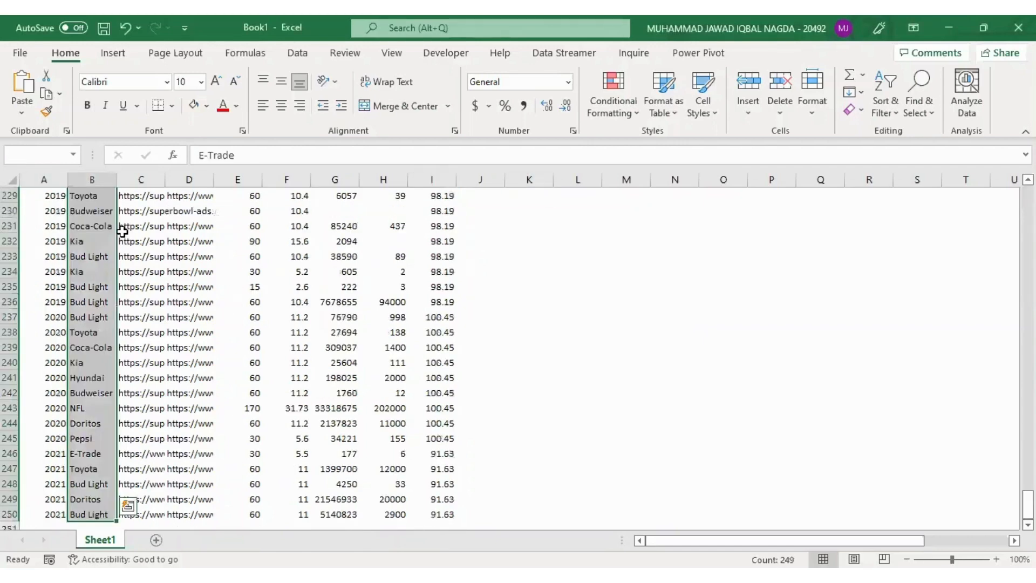
key("ctrl+Up")
key("Left")
key("ctrl+Down")
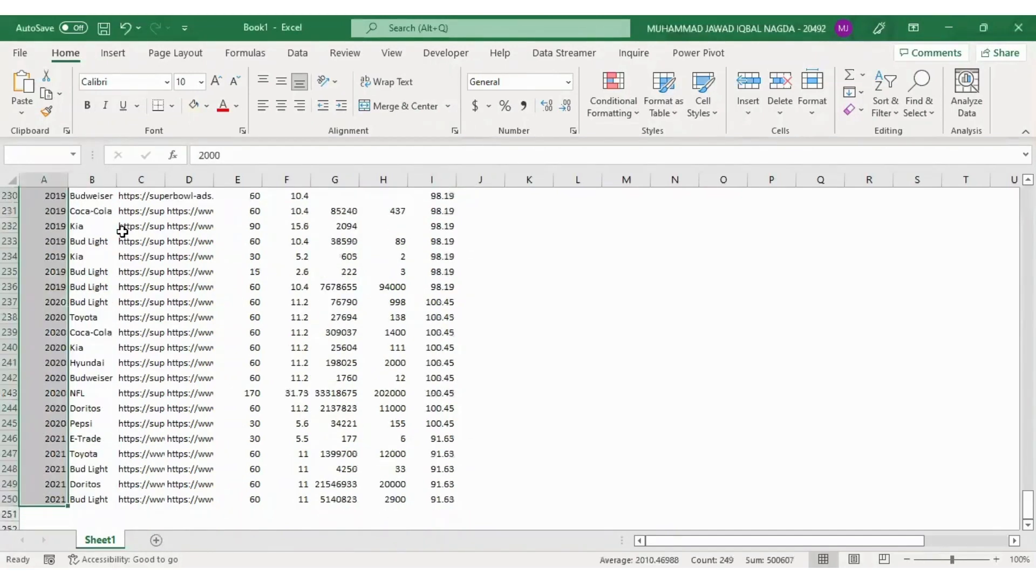
key("ctrl+Up")
Examine the Superbowl Ads Link and Youtube Link columns down to the end of the data
key("Right")
key("Right")
key("Down")
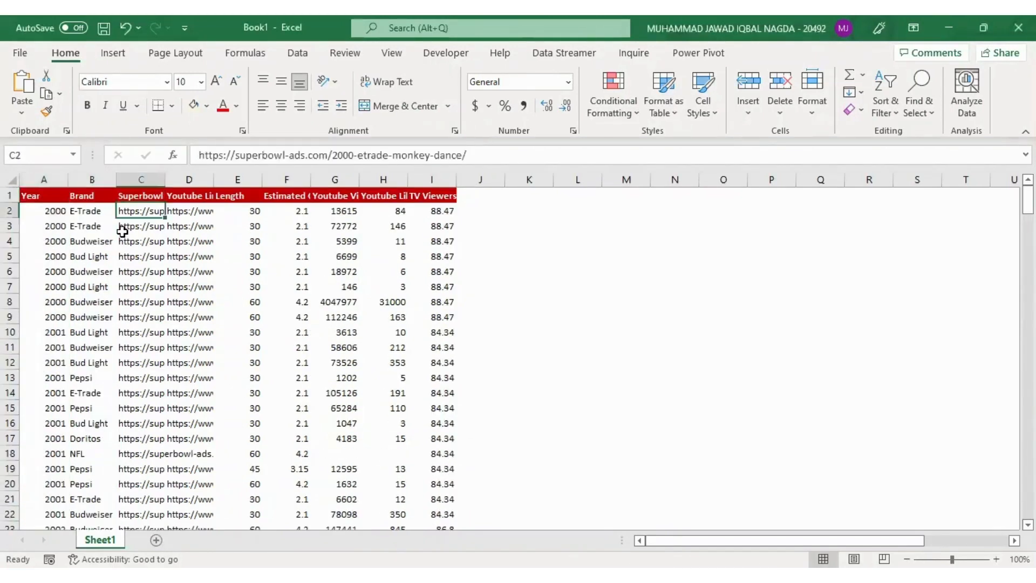
key("ctrl+shift+Down")
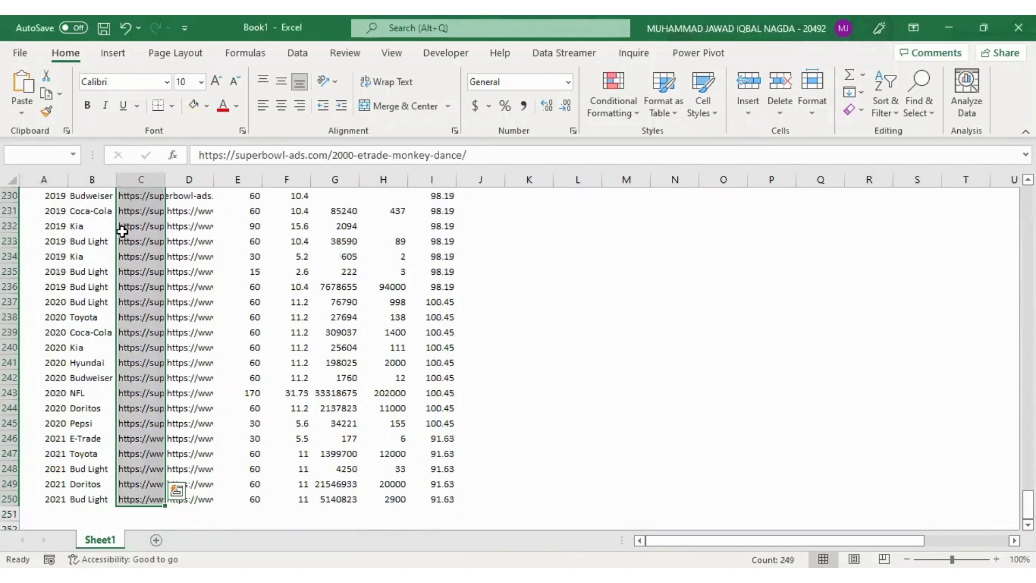
key("ctrl+Up")
key("Down")
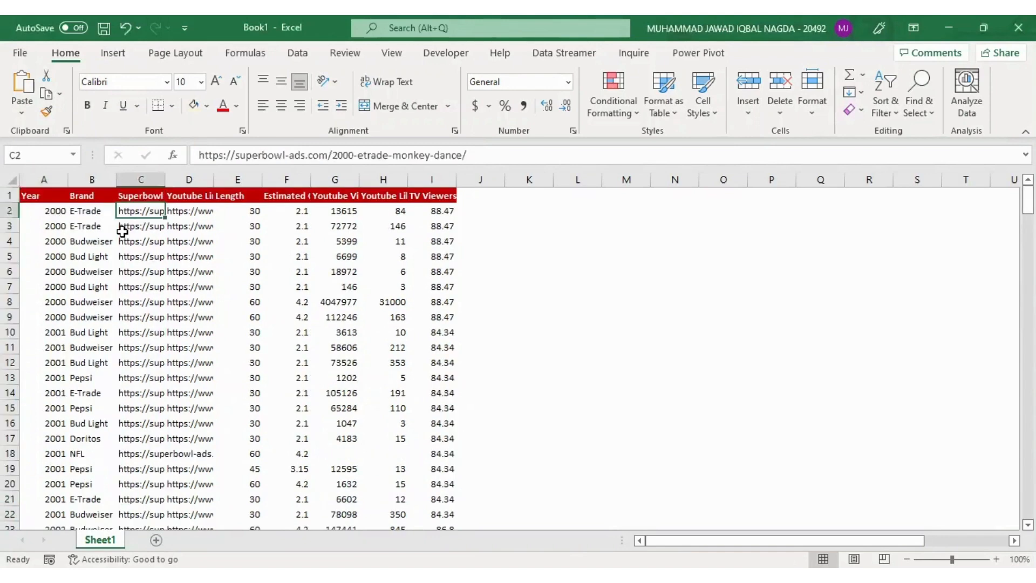
key("Right")
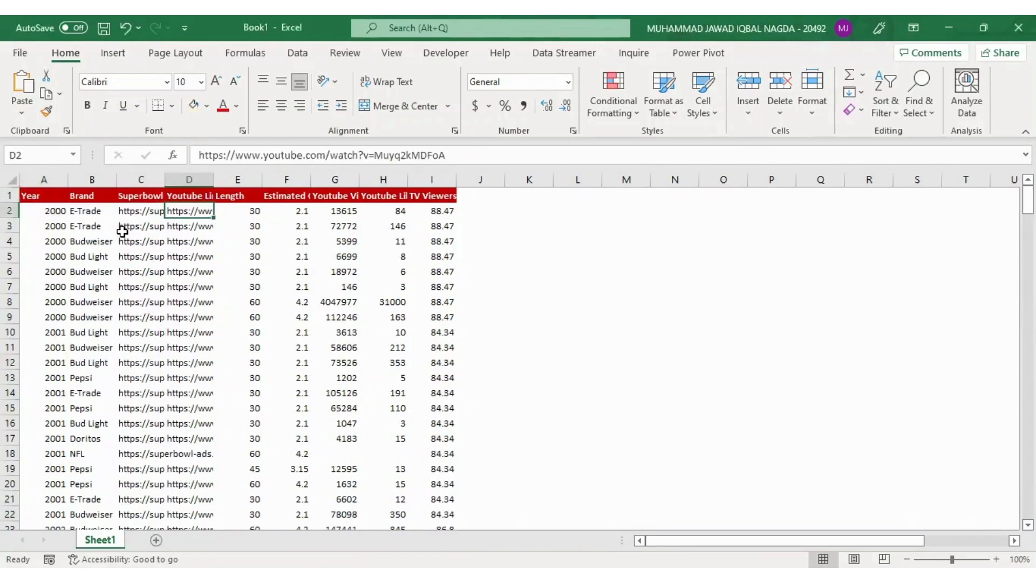
key("Left")
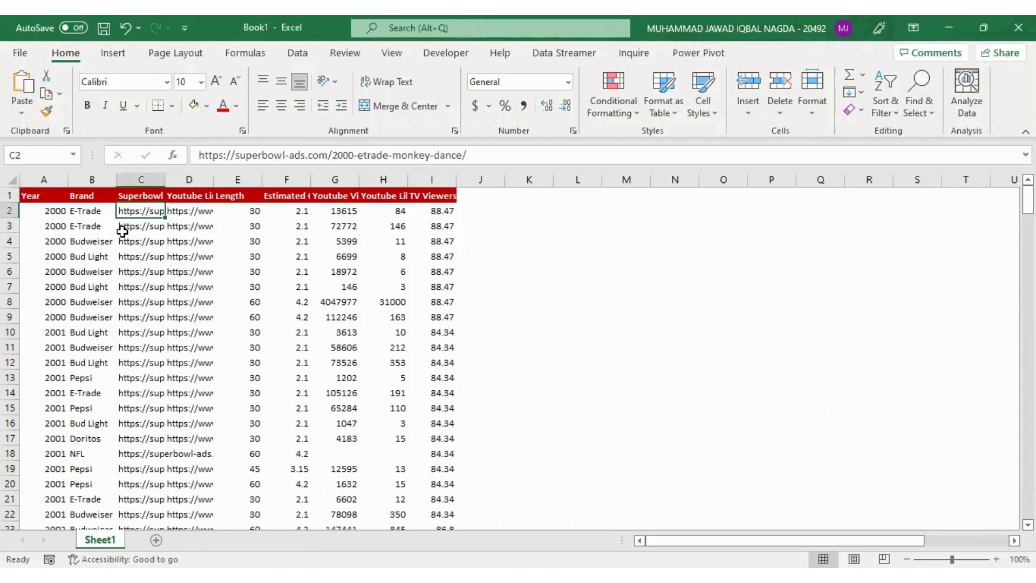
key("ctrl+Down")
key("ctrl+Up")
Review the numeric columns from Length through Estimated Cost, Youtube Views and Youtube Likes to TV Viewers
key("Right")
key("Right")
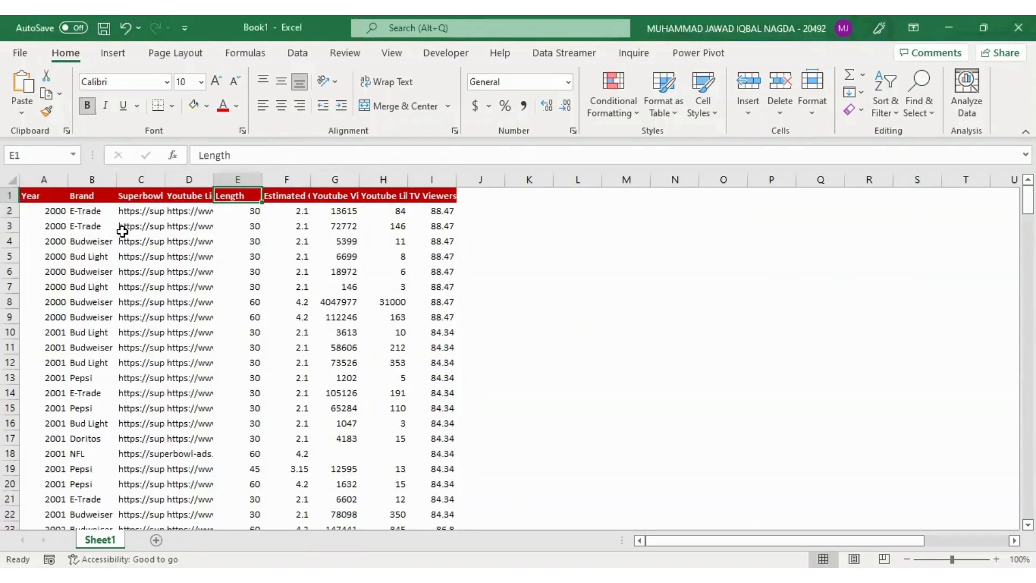
key("ctrl+shift+Down")
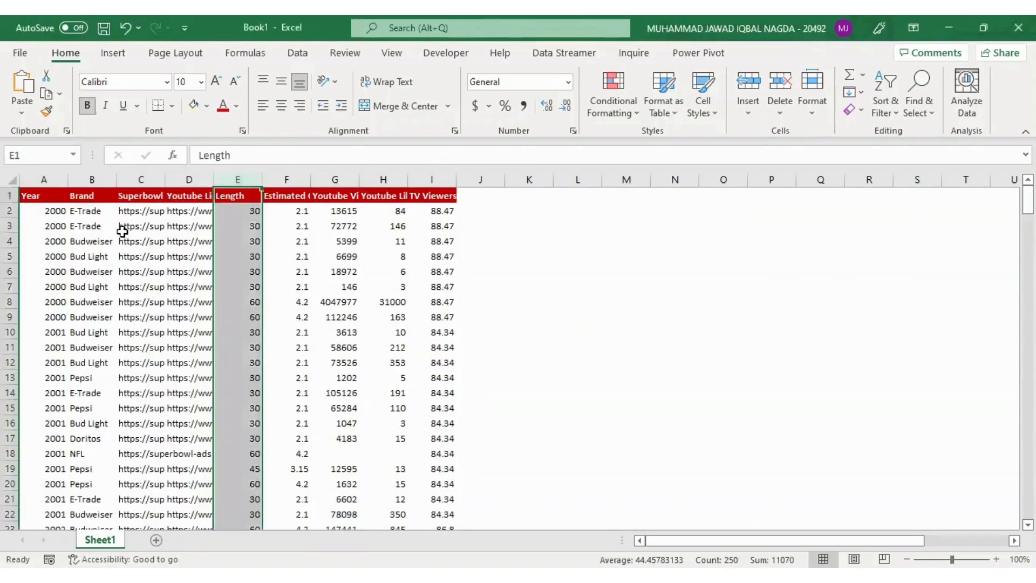
key("ctrl+shift+Right")
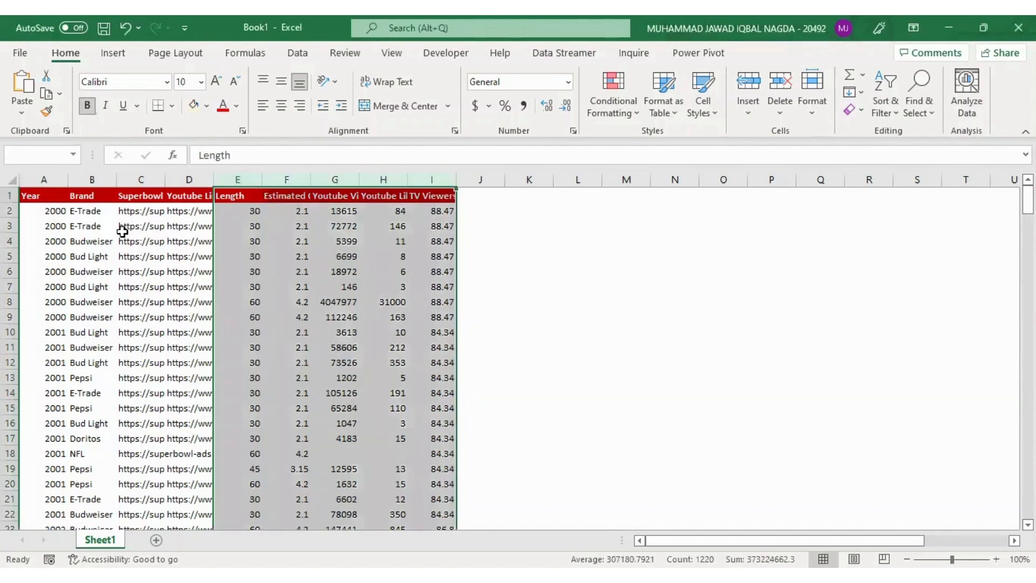
key("Right")
key("Left")
key("ctrl+shift+Down")
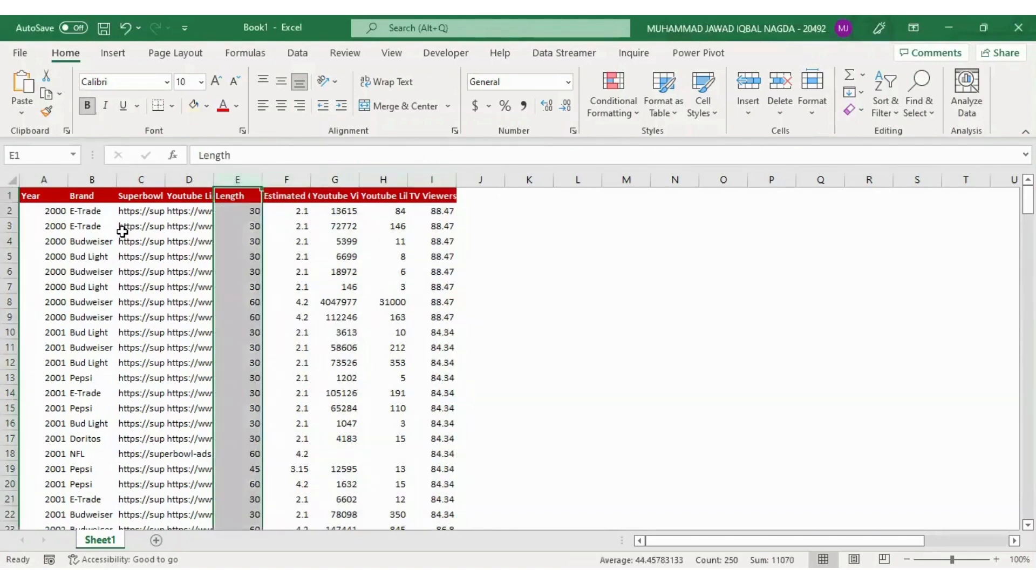
key("Right")
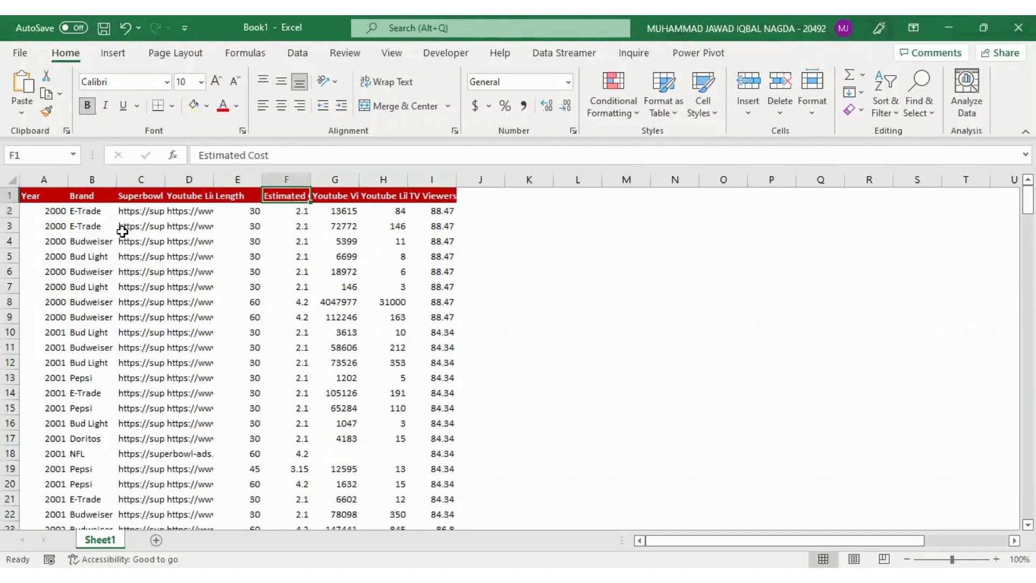
key("Right")
key("Right")
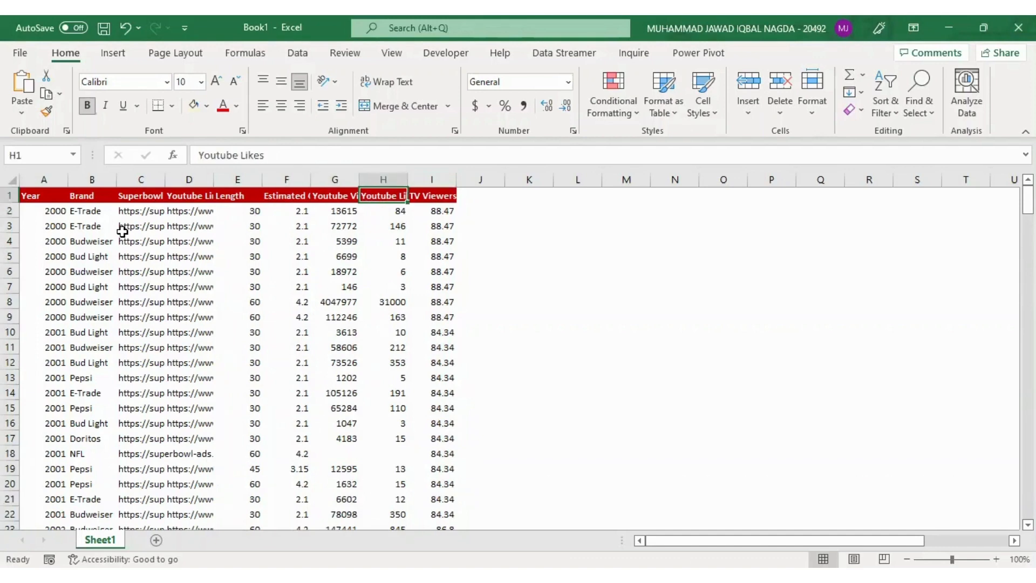
key("Right")
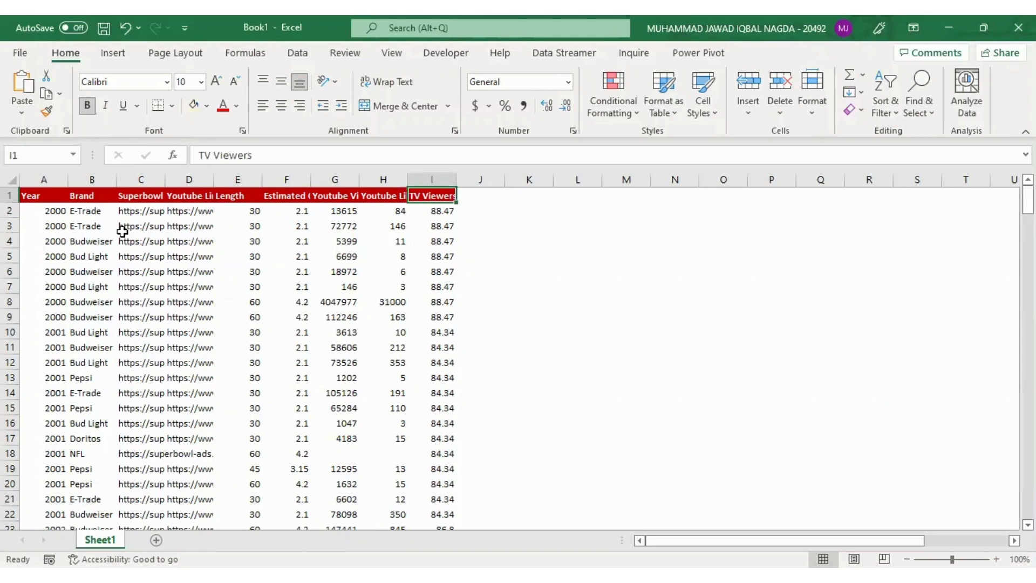
Copy the Year and Brand data without headers, A2:B250, and paste it starting at cell L2
key("Home")
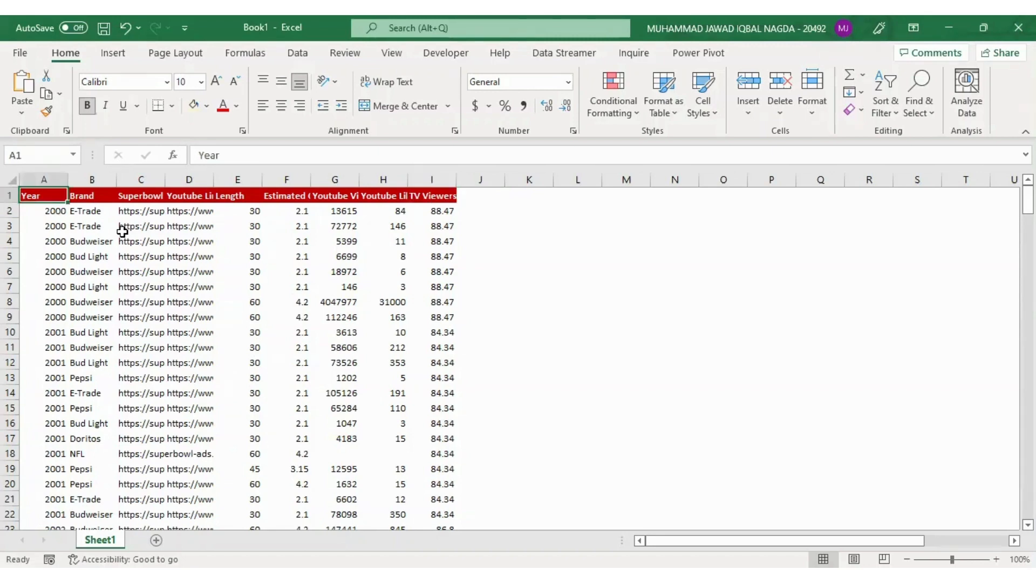
key("Down")
key("shift+Right")
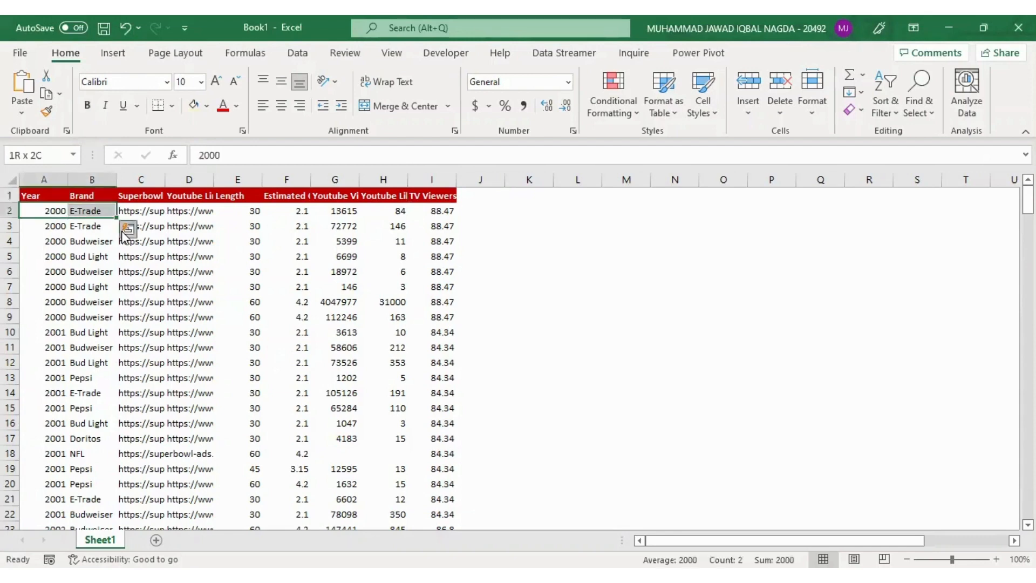
key("ctrl+shift+Down")
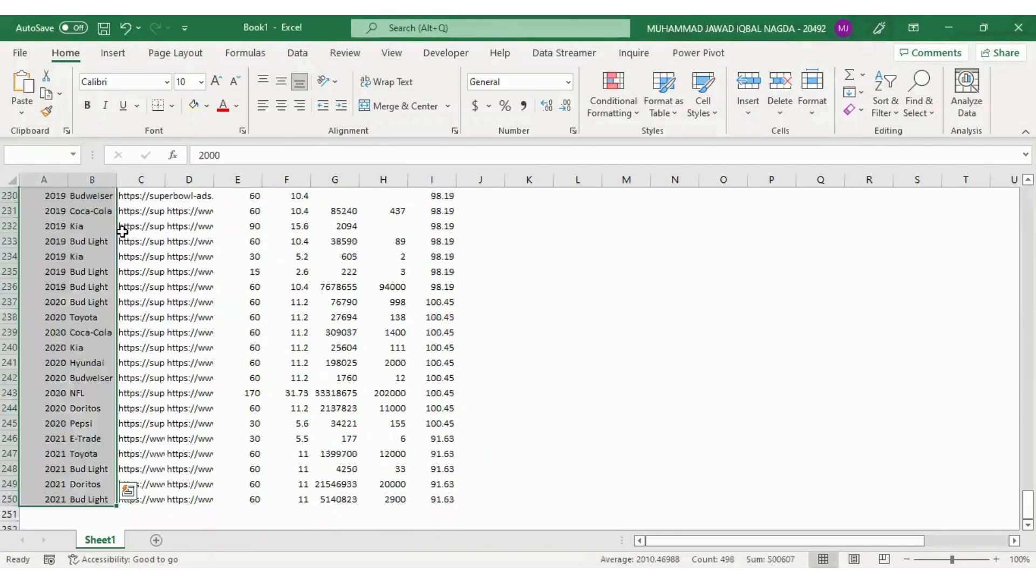
key("ctrl+c")
key("ctrl+Home")
key("Right")
key("Right")
key("Right")
key("Right")
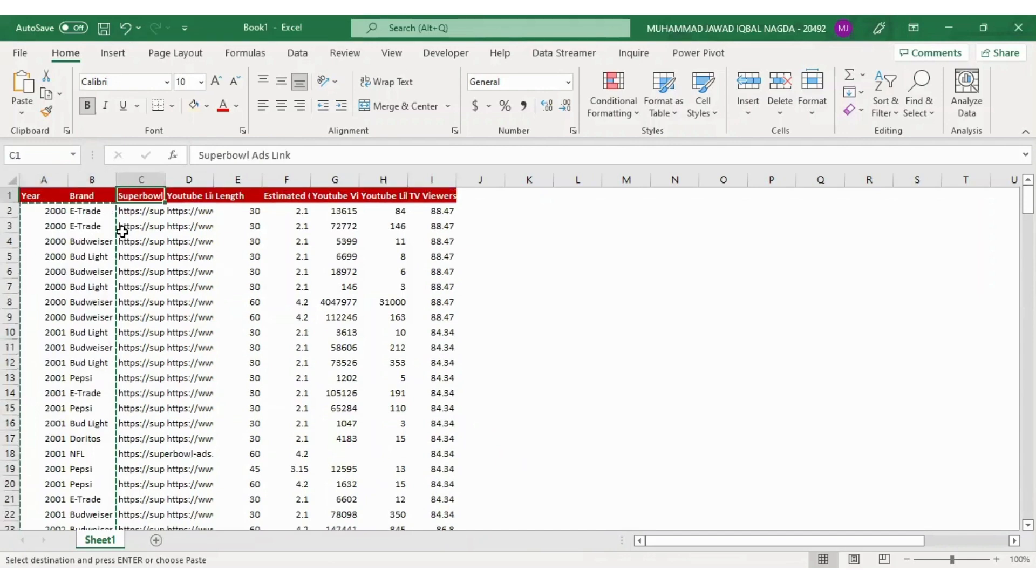
key("Right")
key("Right")
key("Right")
key("Right")
key("Right")
key("Right")
key("Right")
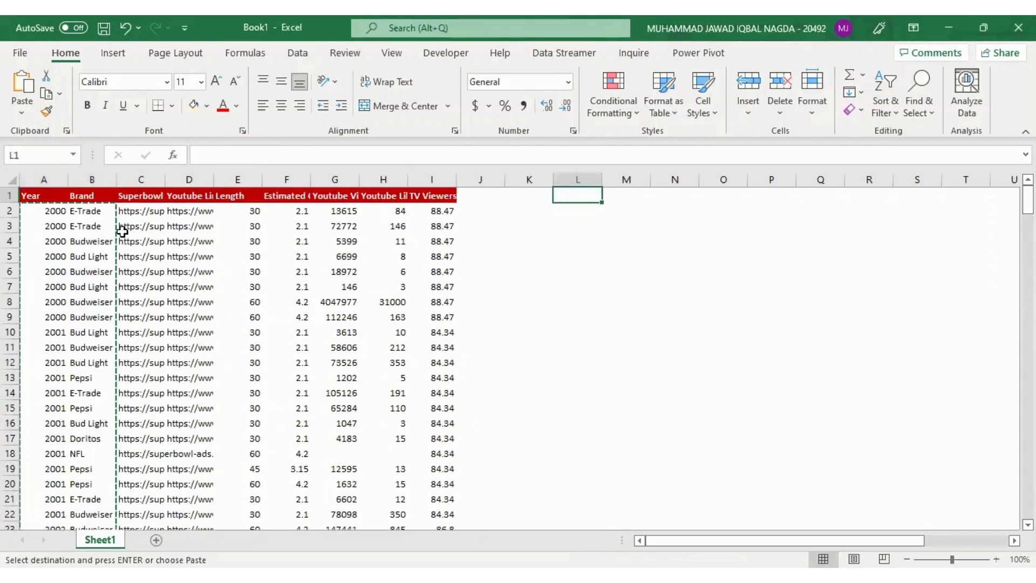
key("Down")
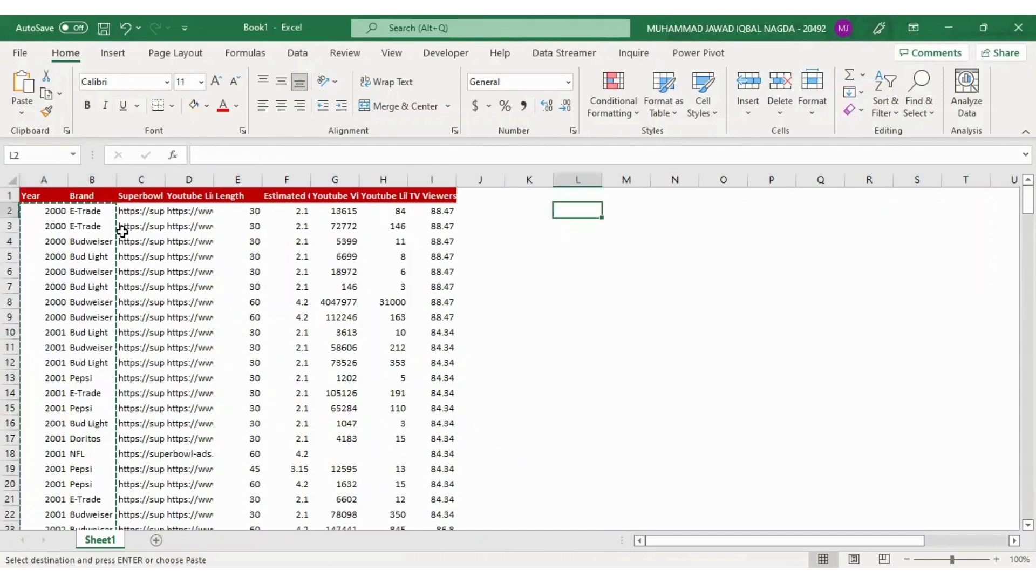
key("ctrl+v")
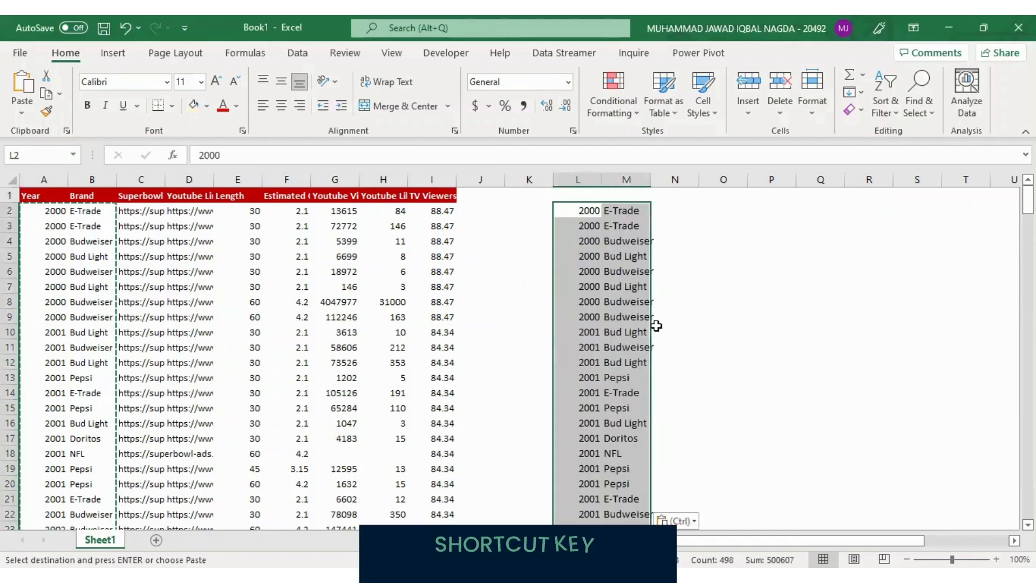
key("alt+a")
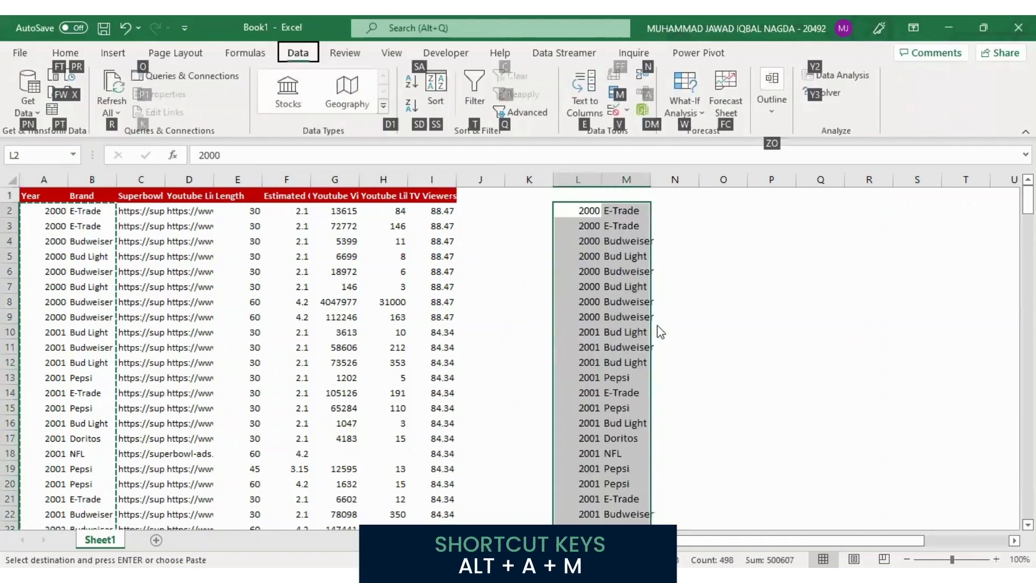
key("m")
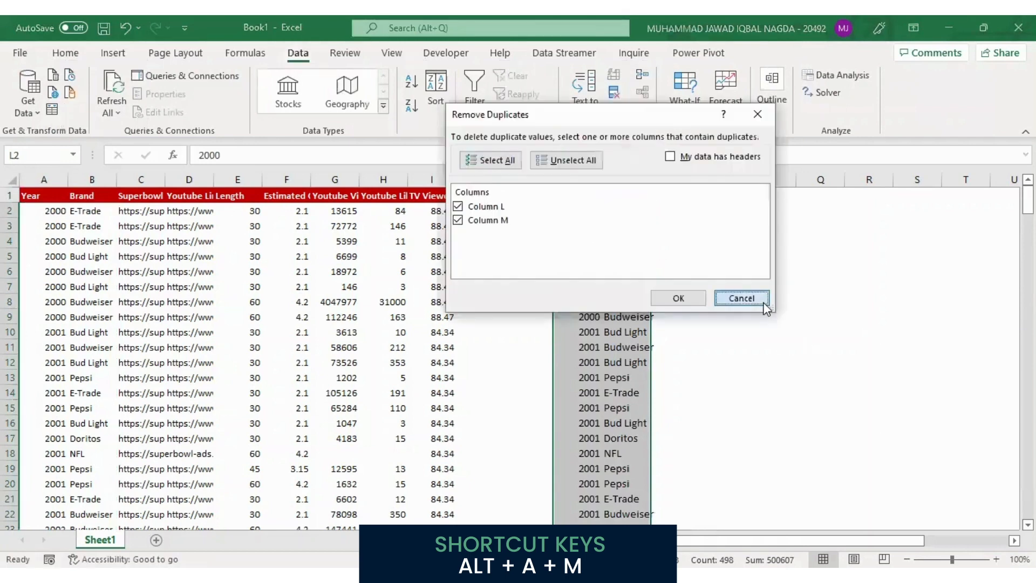
left_click(764, 302)
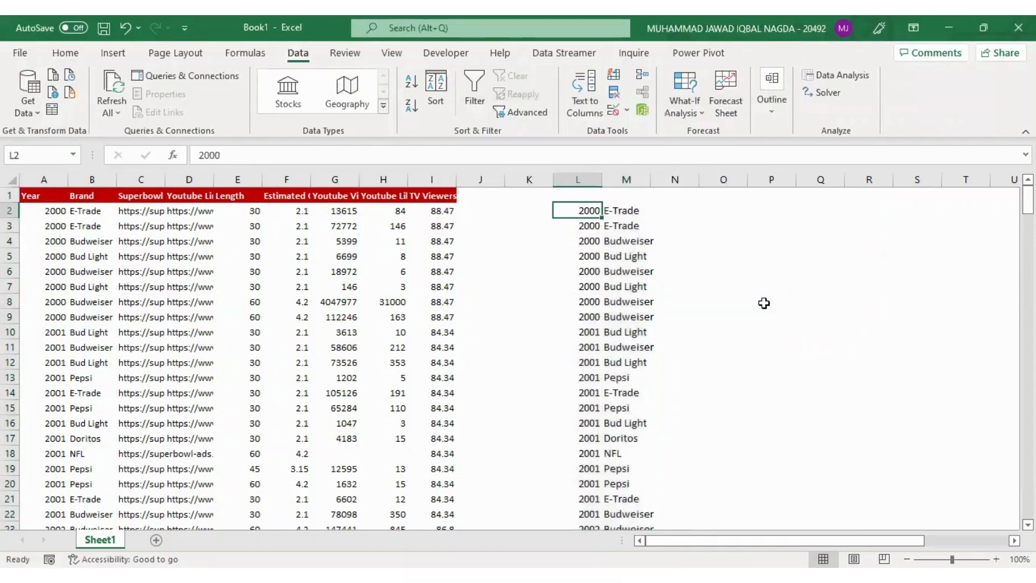
Remove the duplicate years from column L only, continuing with the current selection
key("ctrl+shift+Down")
key("alt+a")
key("m")
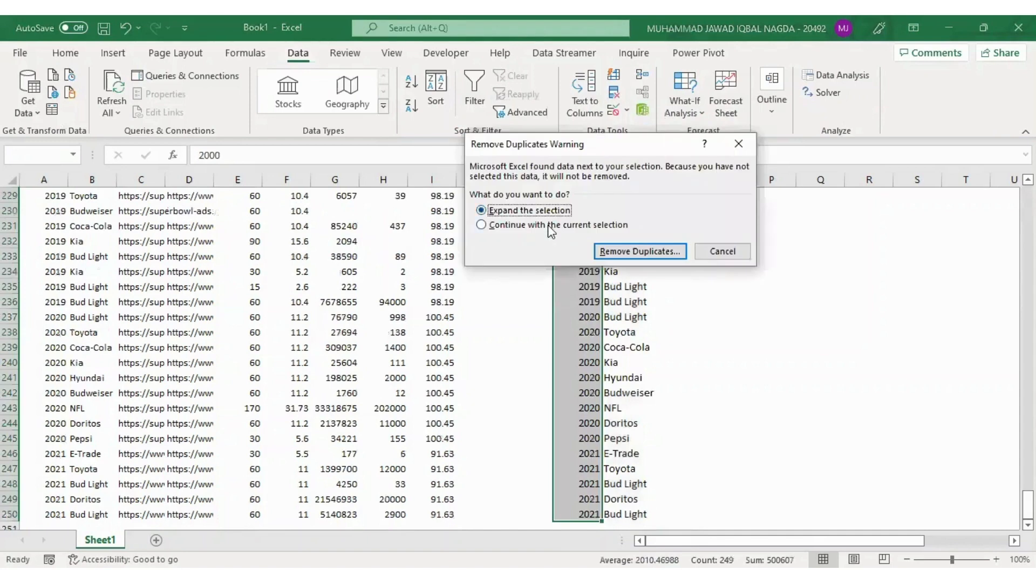
left_click(549, 224)
left_click(650, 259)
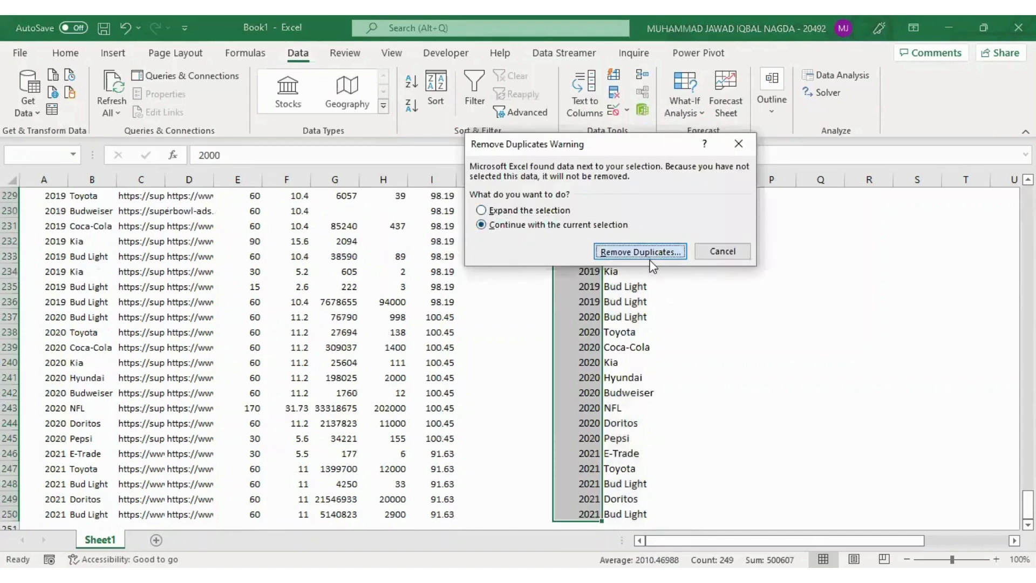
left_click(679, 299)
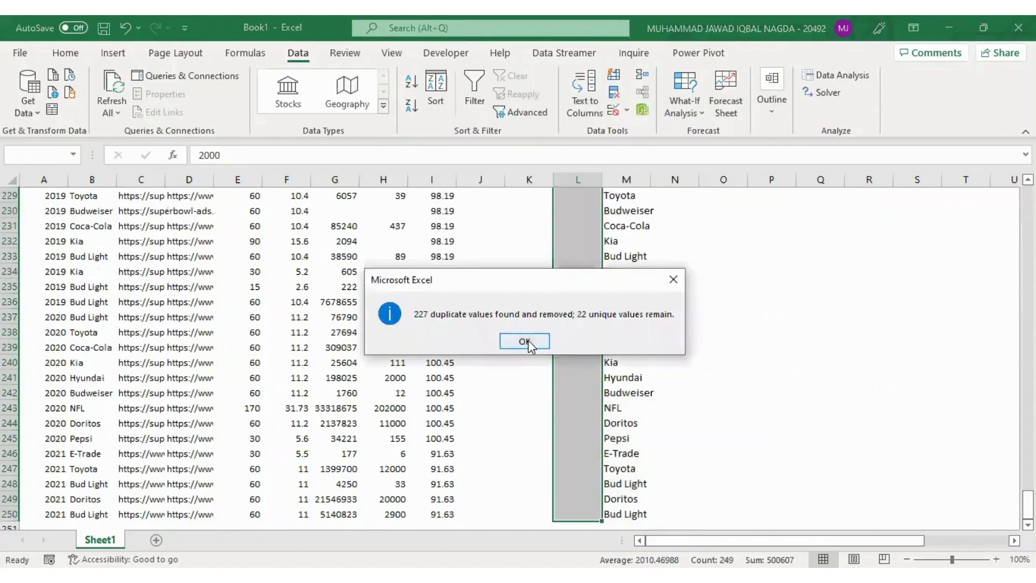
key("Return")
Remove the duplicate brands from column M only, continuing with the current selection
left_click(615, 331)
key("ctrl+Up")
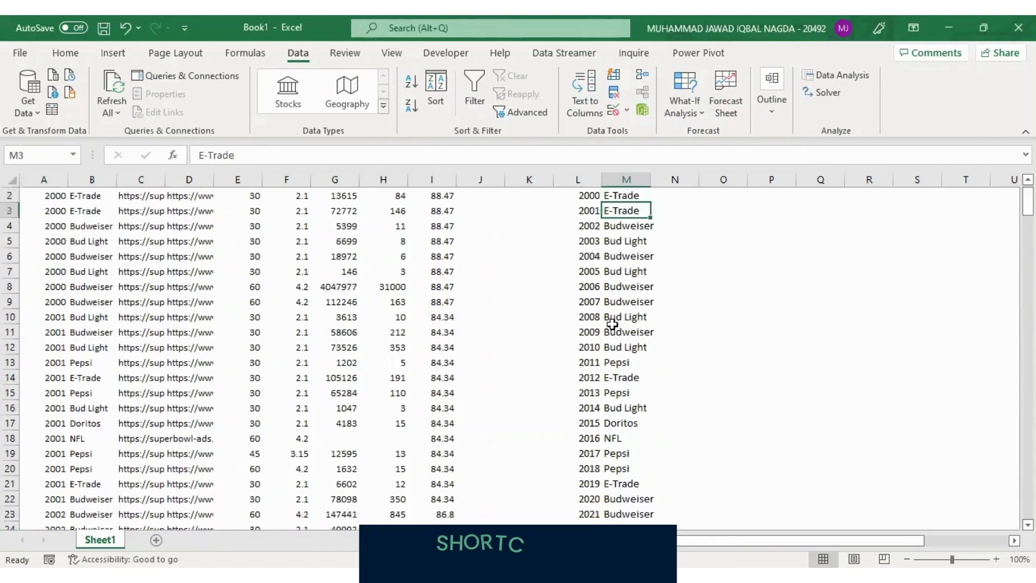
key("ctrl+shift+Down")
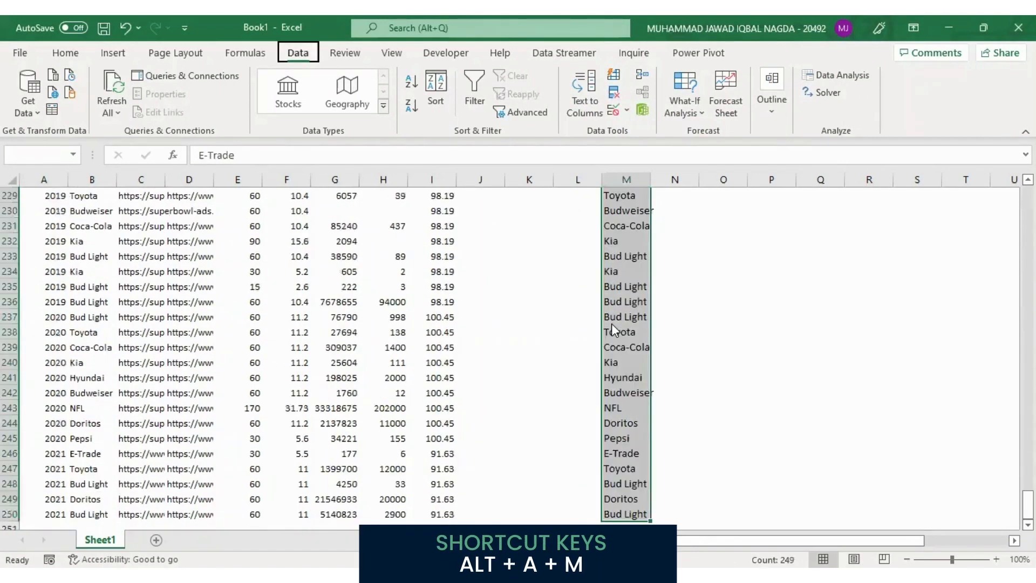
key("alt+a")
key("m")
left_click(593, 225)
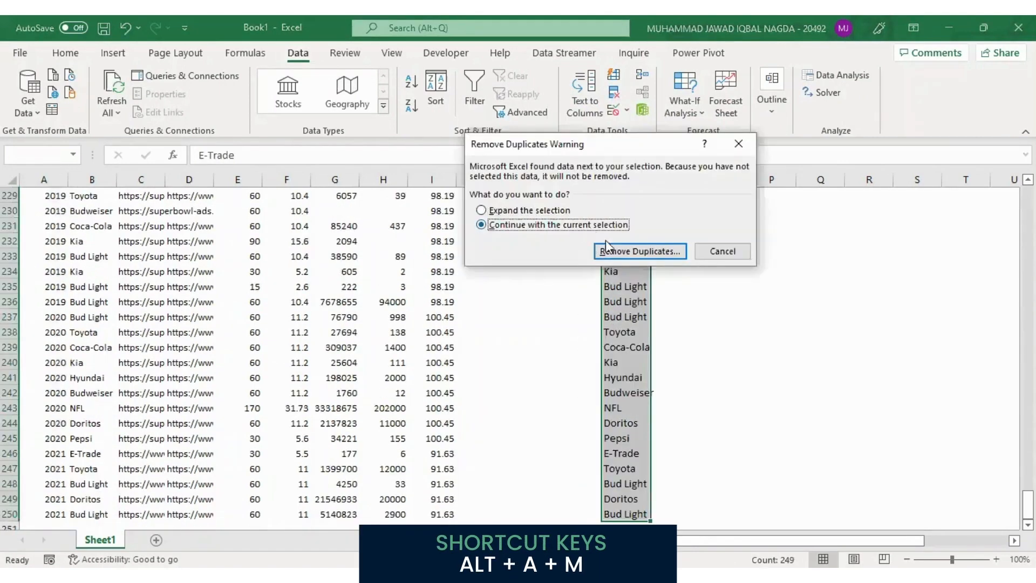
left_click(637, 251)
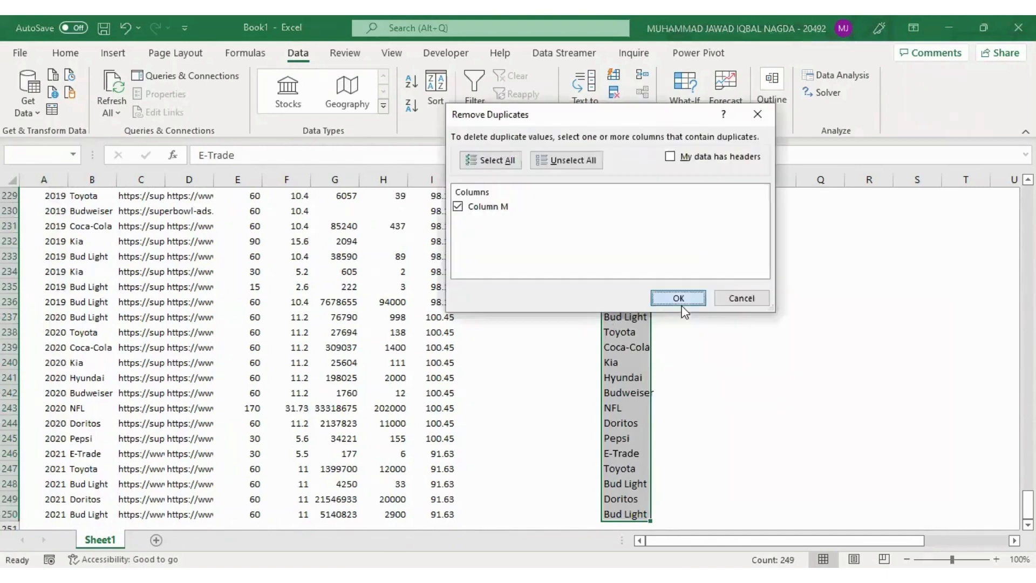
left_click(682, 302)
left_click(518, 342)
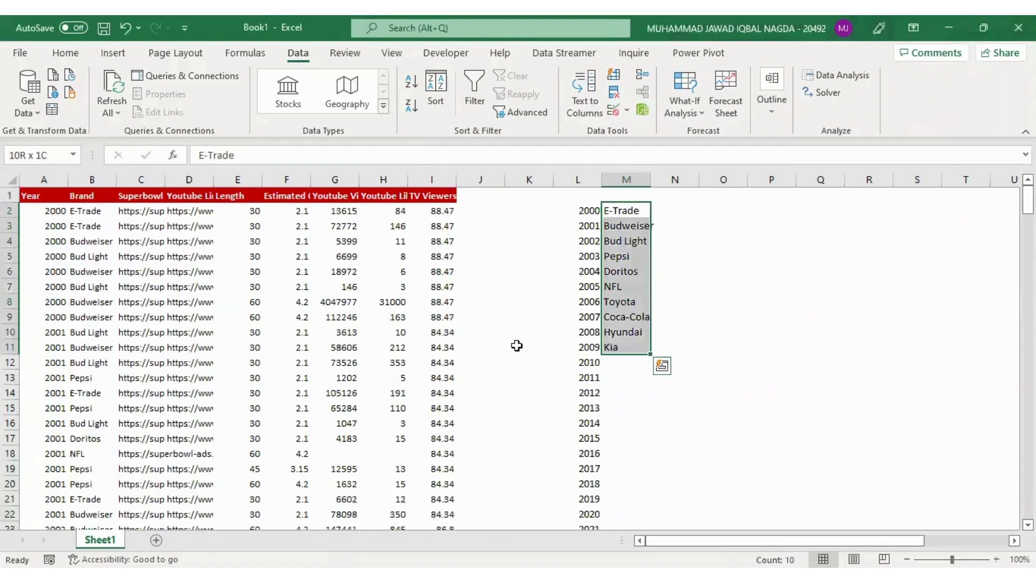
Copy the unique brand list M2:M11 and paste it transposed as values across row 1 starting at M1
key("ctrl+c")
key("Up")
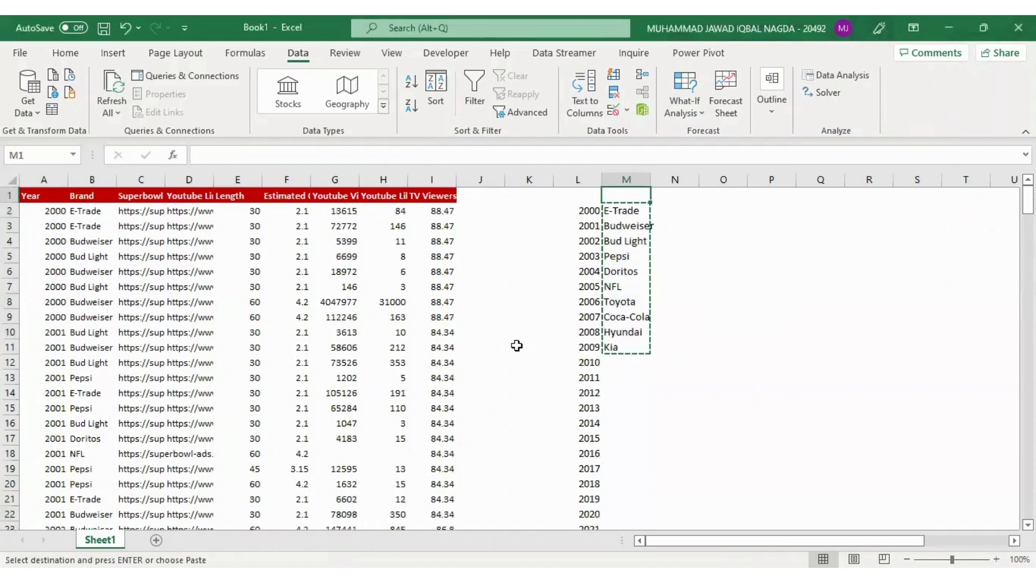
key("alt+e")
key("s")
key("v")
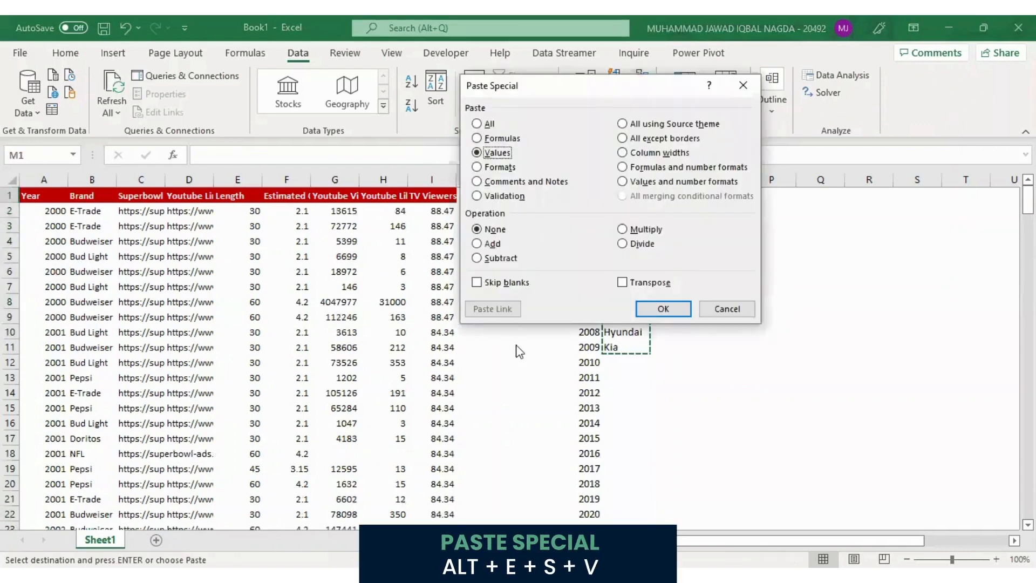
key("e")
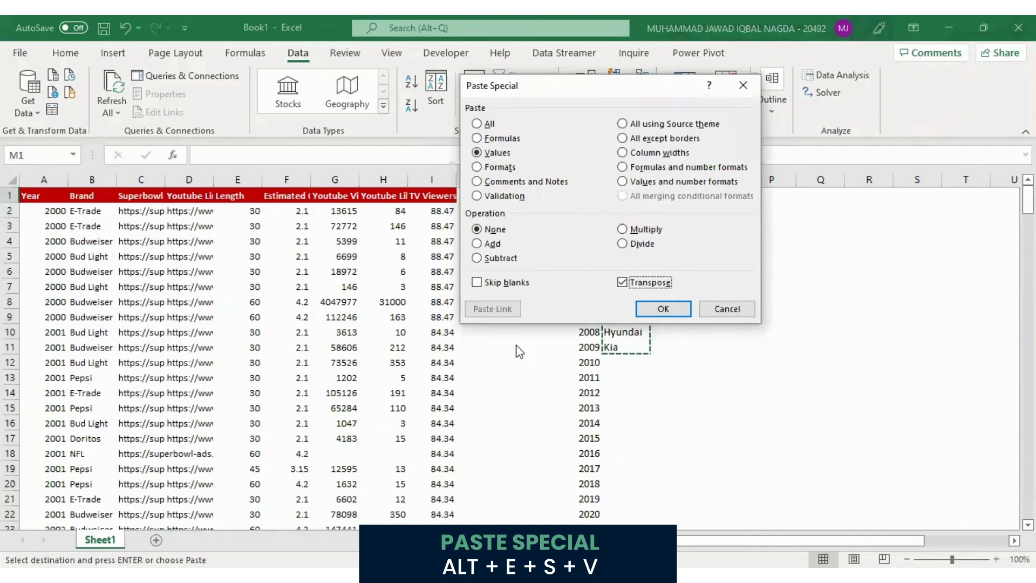
key("Return")
Clear the original vertical brand list in M2:M11
key("Down")
key("ctrl+shift+Down")
key("Delete")
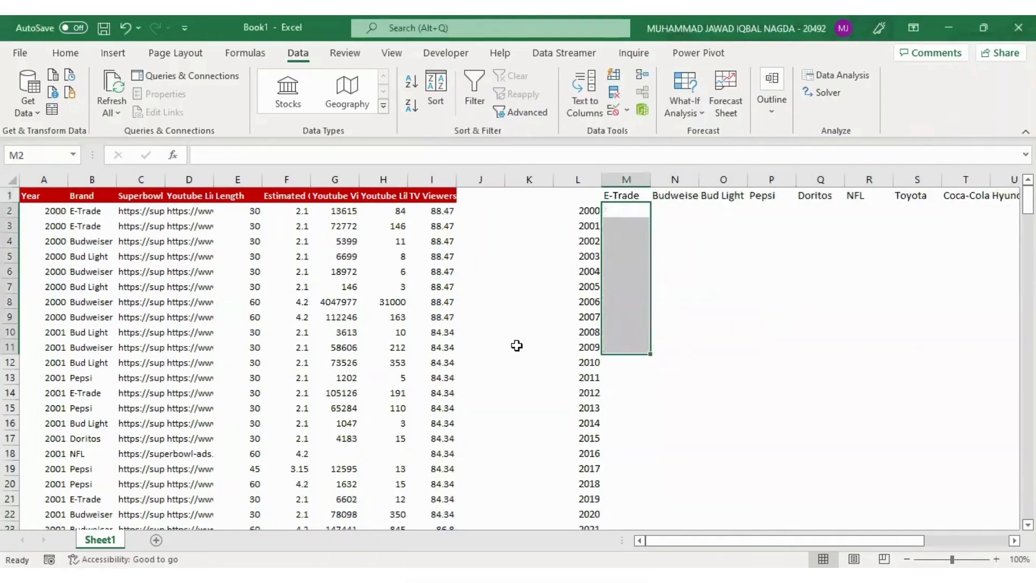
Move the whole year and brand table, starting at L1, down one row so that it begins at L2
key("Right")
key("Right")
key("Left")
key("Left")
key("Left")
key("Up")
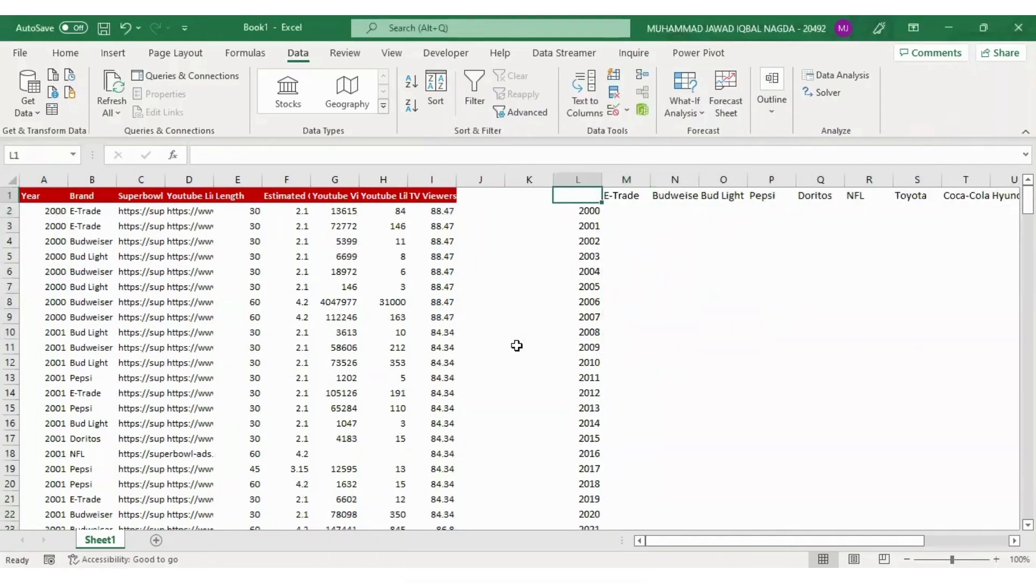
key("shift+Right")
key("ctrl+shift+Right")
key("shift+Down")
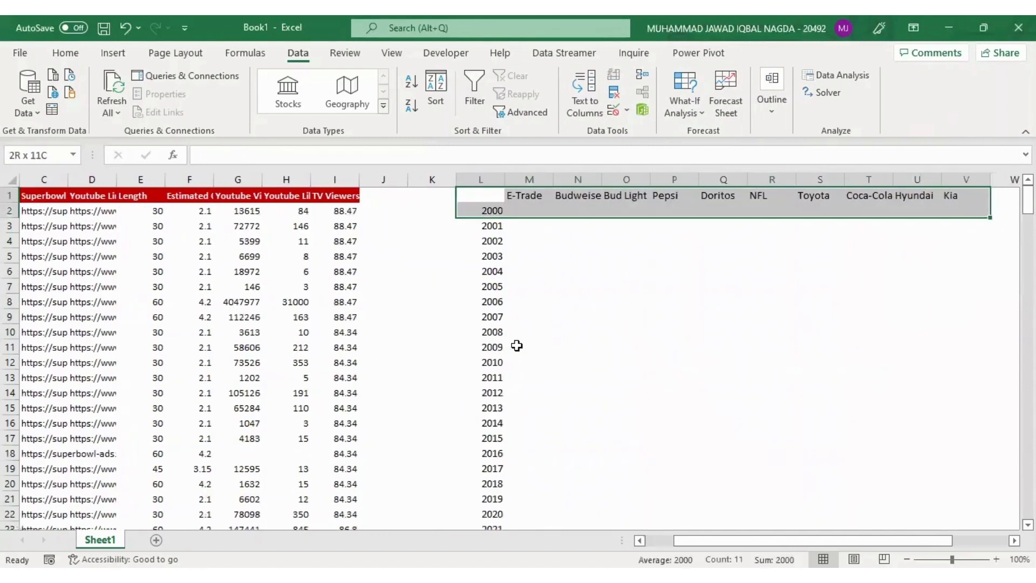
key("shift+Down")
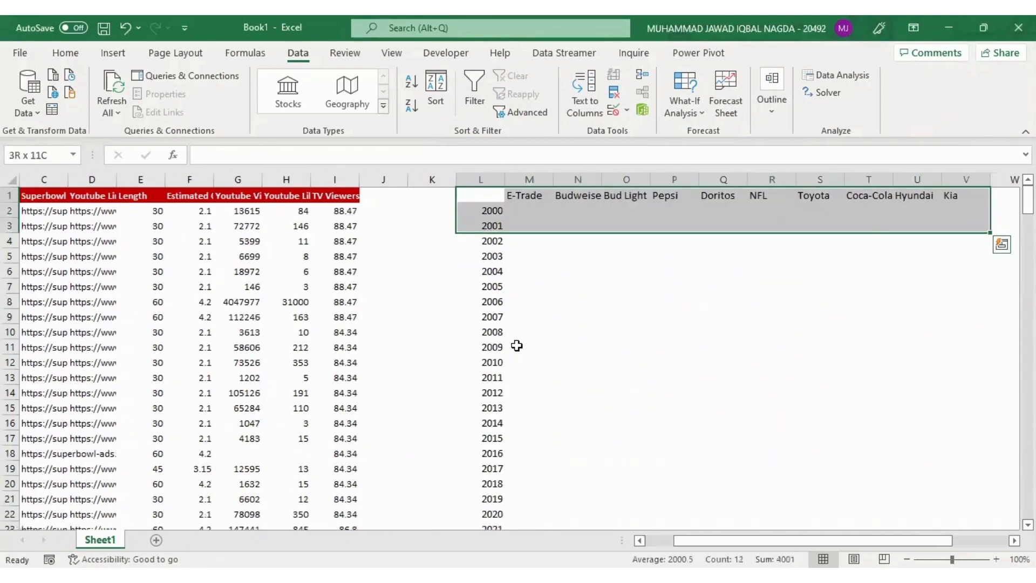
key("ctrl+shift+Down")
key("ctrl+x")
key("Down")
key("ctrl+v")
Enter the label "Choose Metric:" in cell M1 above the brand headers
key("Up")
key("Right")
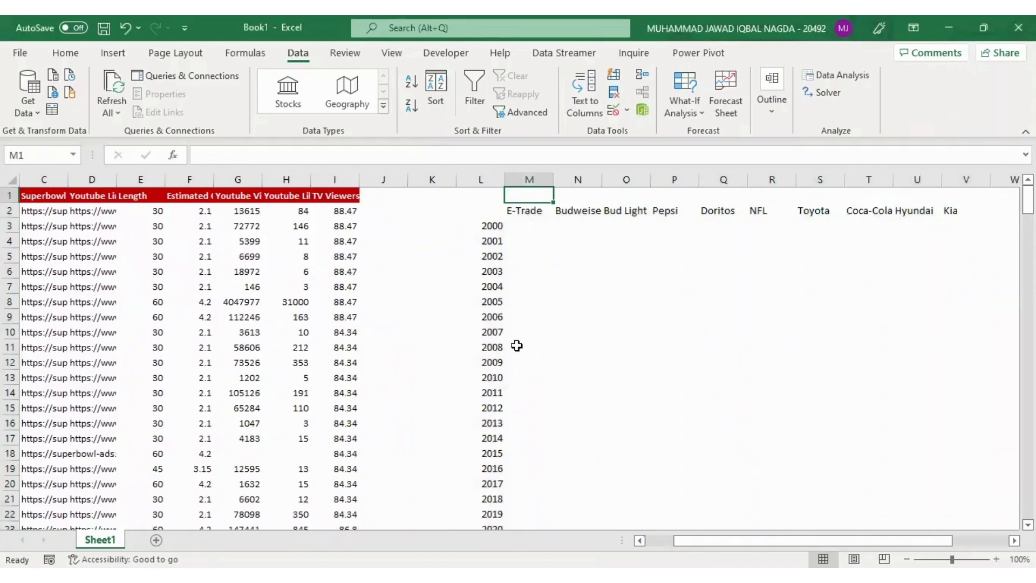
type("Choose Metric:")
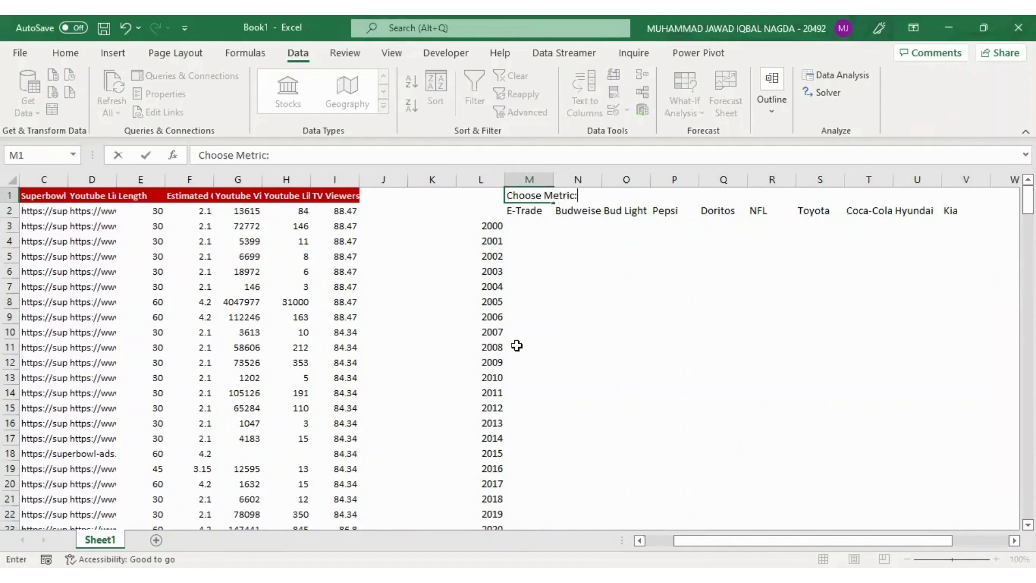
key("Return")
Add list data validation to cell O1 with the metric headers =$E$1:$I$1 as its source
key("Up")
key("Right")
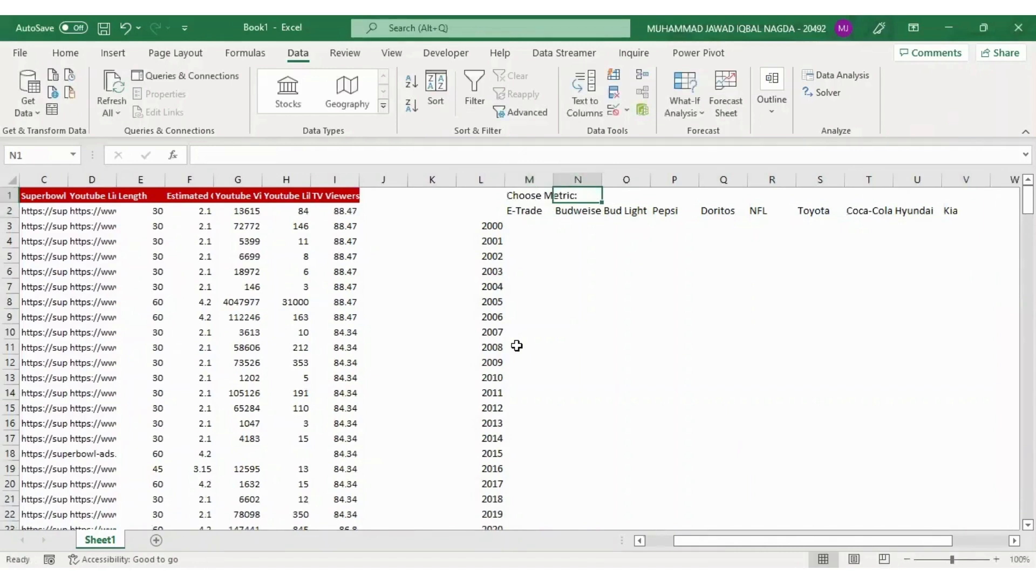
key("Right")
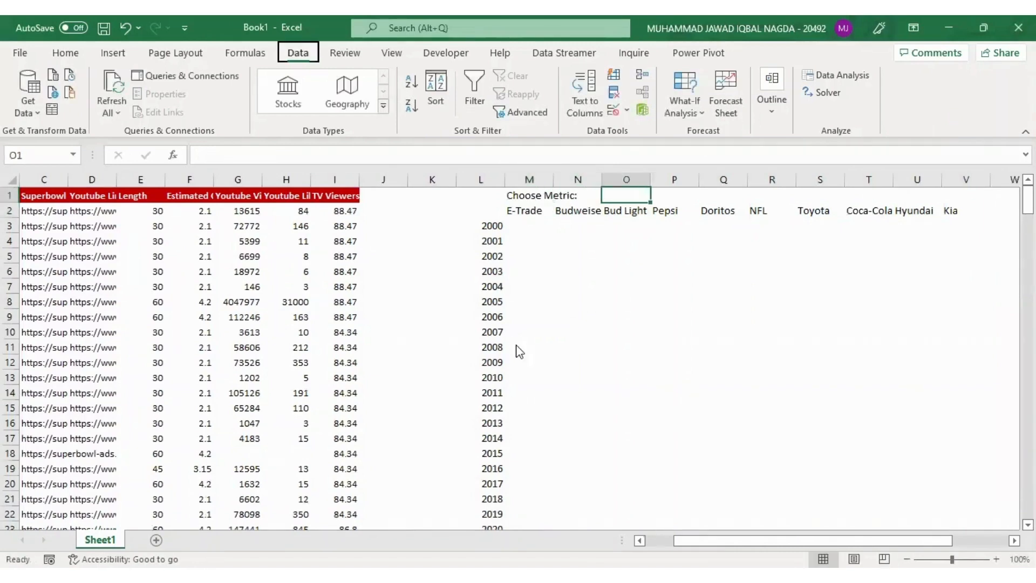
key("alt+a")
key("v")
key("v")
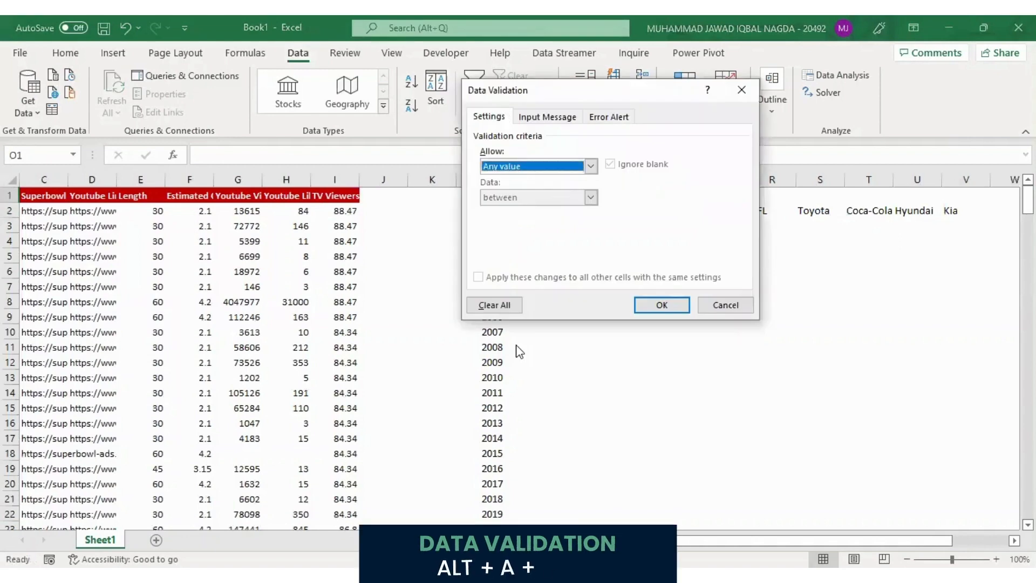
key("alt+Down")
key("Down")
key("Down")
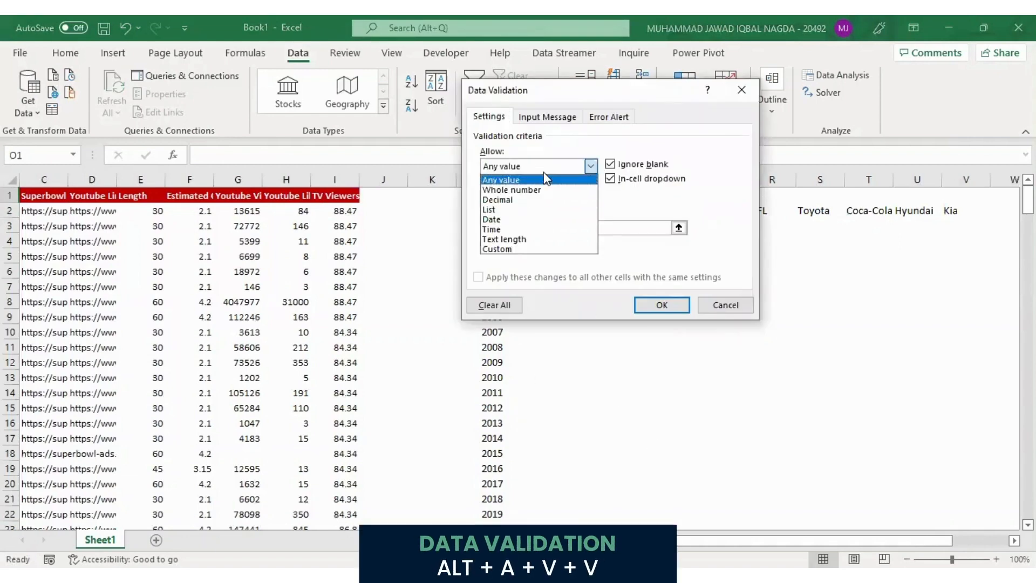
left_click(539, 209)
left_click(678, 227)
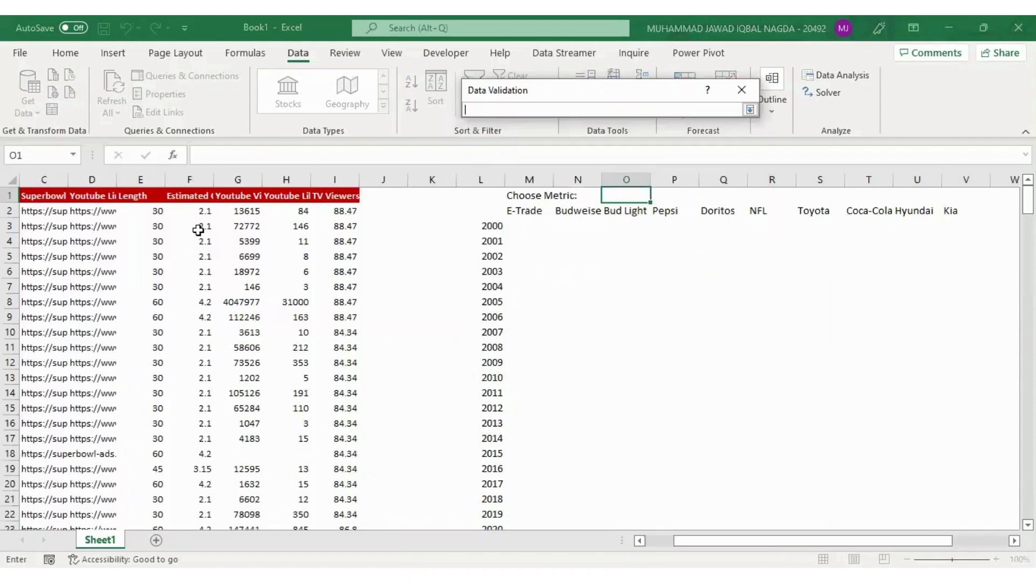
left_click(151, 199)
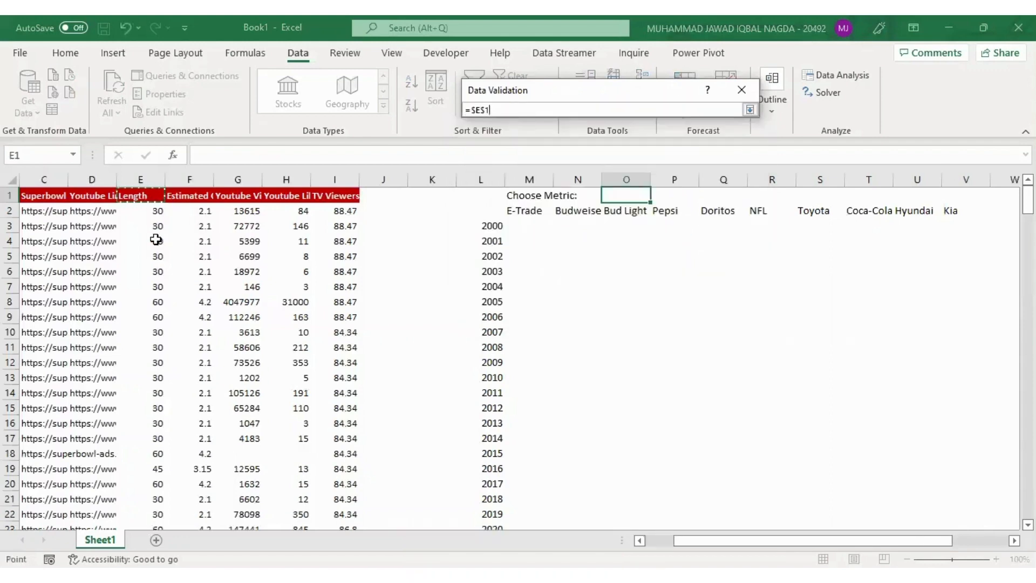
key("Return")
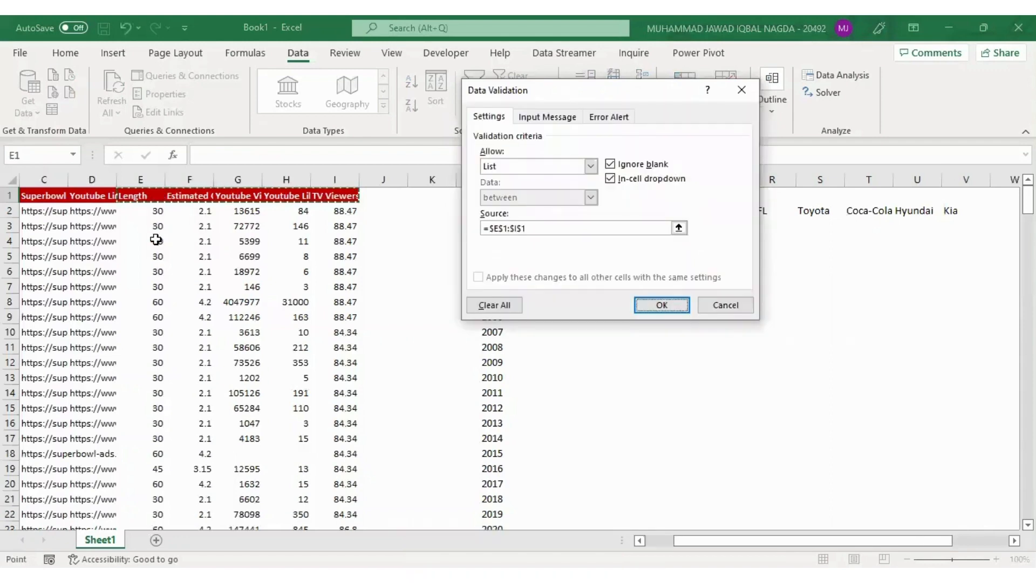
key("Return")
Choose Length from the metric dropdown in O1
key("alt+Down")
key("Down")
key("Down")
key("Down")
key("Down")
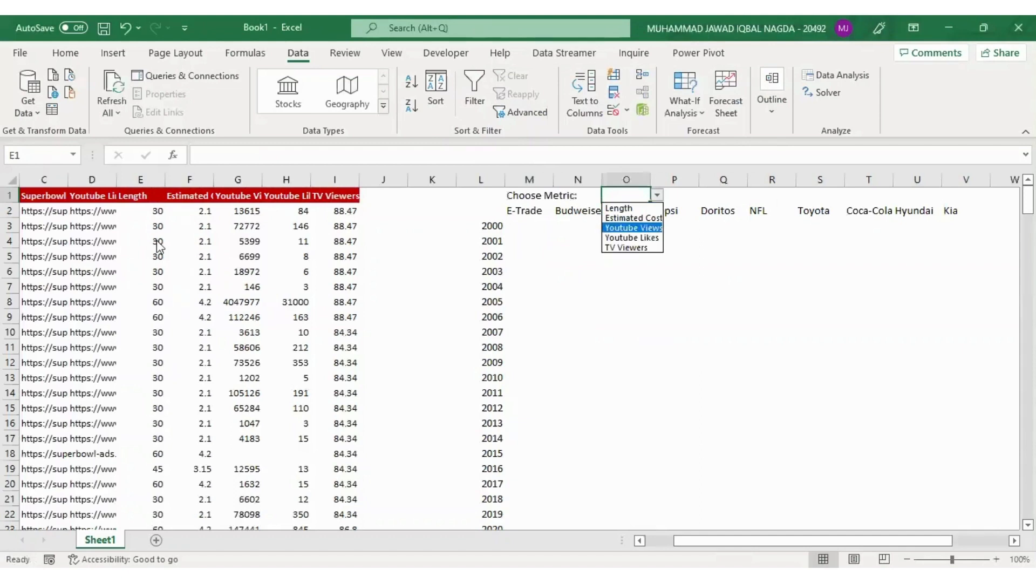
key("Up")
key("Up")
key("Up")
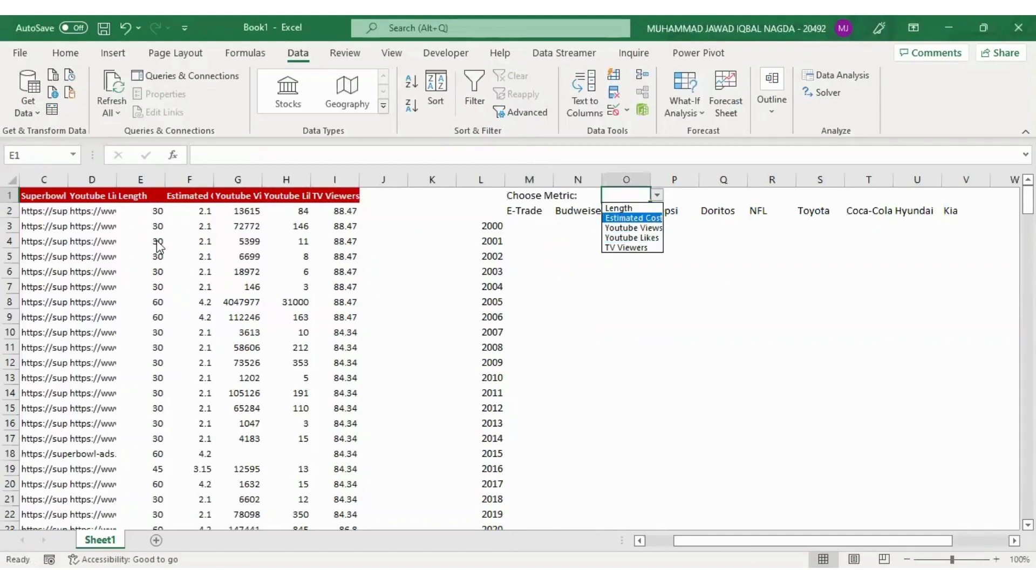
key("Up")
key("Return")
key("Down")
key("Down")
key("Left")
key("Left")
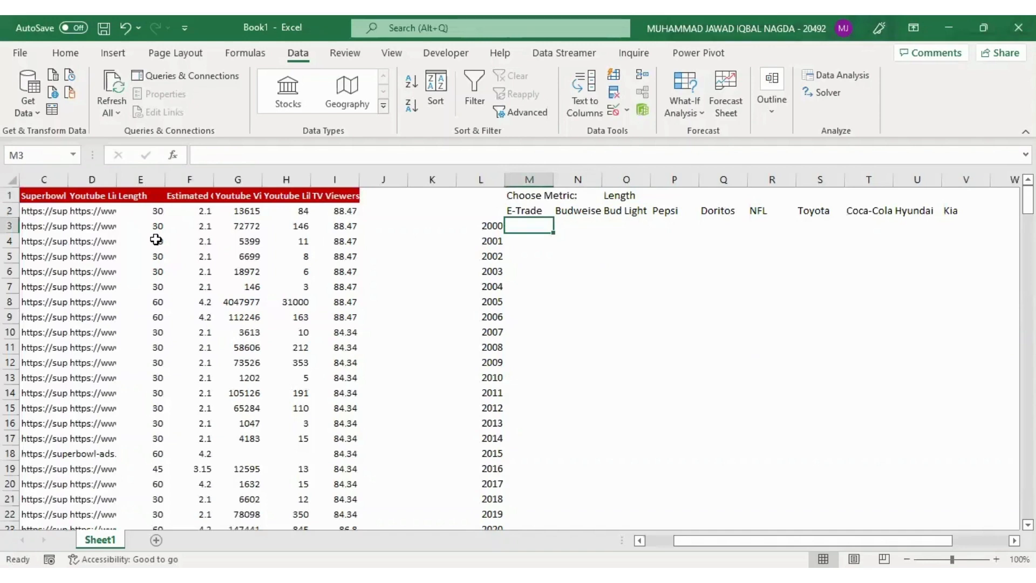
key("Right")
key("Right")
key("Up")
key("Up")
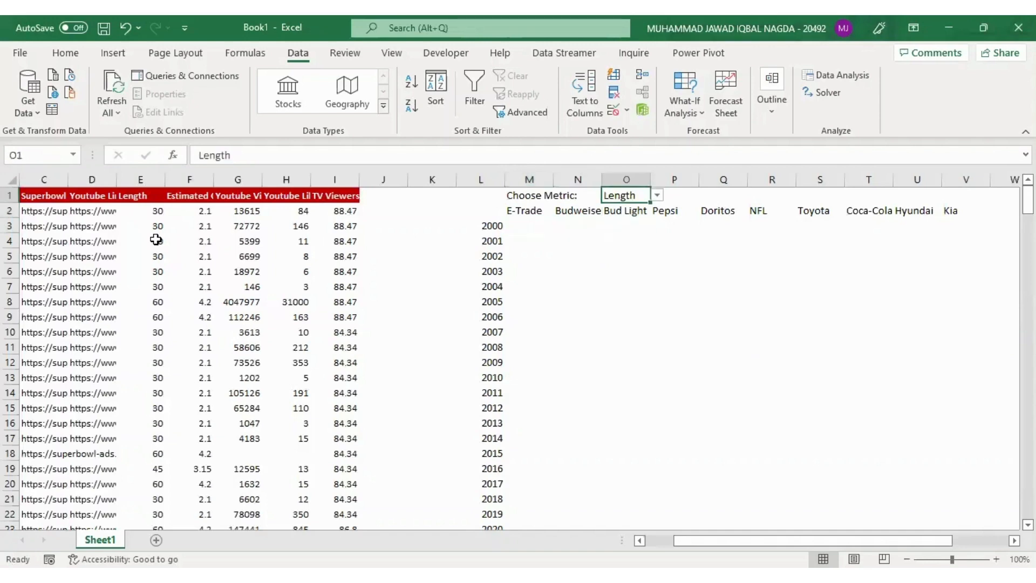
key("Right")
key("Right")
key("Left")
key("Left")
key("Left")
key("Left")
key("Left")
key("Left")
key("Left")
key("Left")
key("Left")
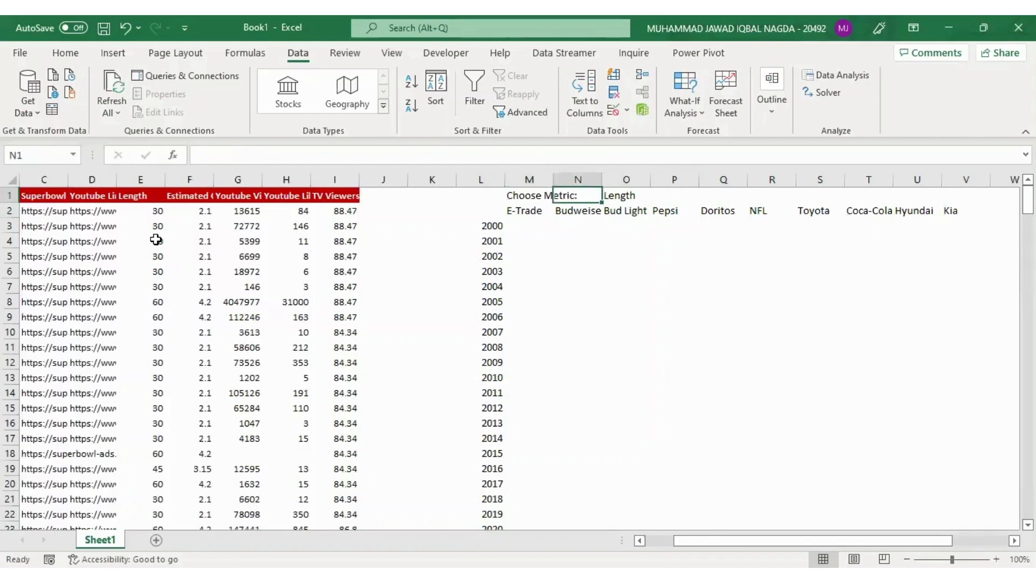
Copy the metric headers E1:I1 and paste them transposed as values down column Z starting at Z1
key("Left")
key("Left")
key("Left")
key("Left")
key("Right")
key("shift+Right")
key("shift+Right")
key("shift+Right")
key("shift+Right")
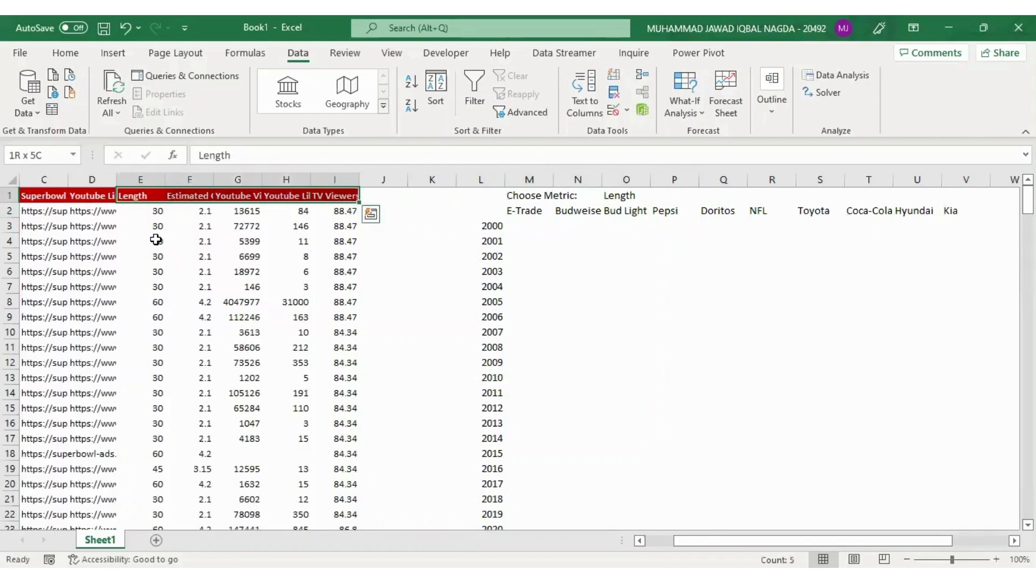
key("ctrl+c")
key("Right")
key("Right")
key("Right")
key("Right")
key("Right")
key("Right")
key("Right")
key("Right")
key("Right")
key("Right")
key("Right")
key("Right")
key("Right")
key("Right")
key("Right")
key("Right")
key("Right")
key("Right")
key("Right")
key("Right")
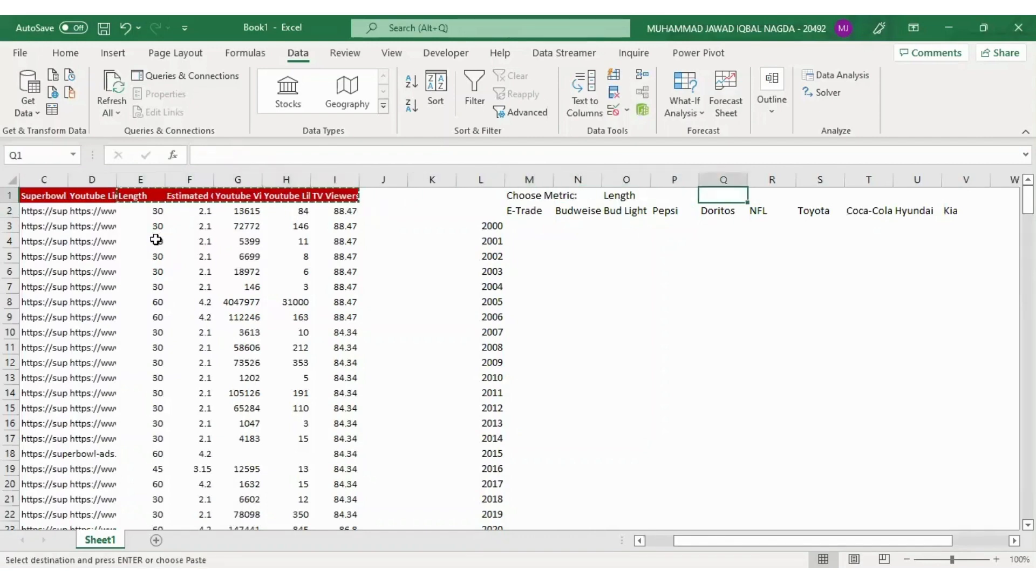
key("Right")
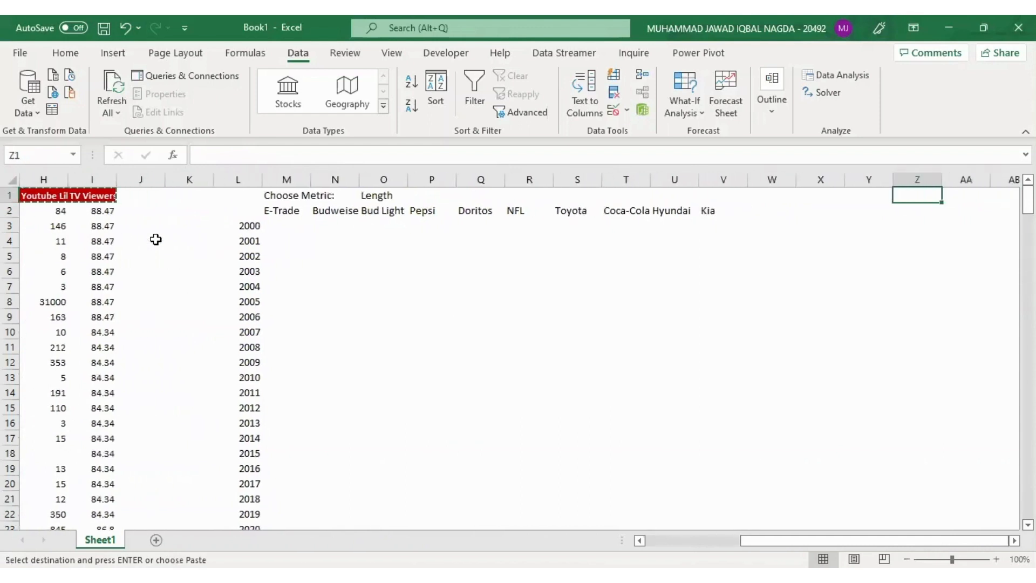
key("alt+e")
key("s")
key("v")
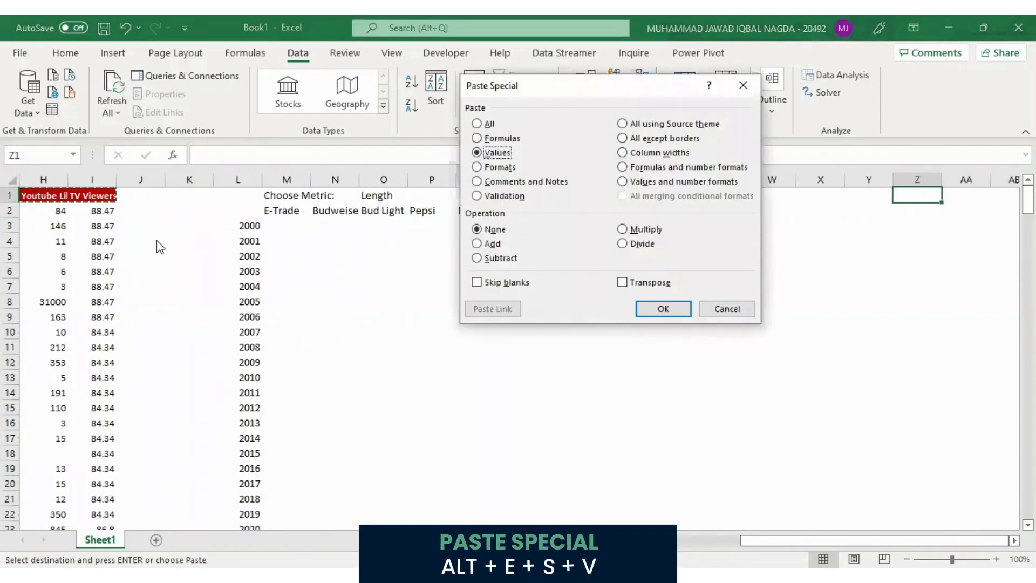
key("e")
key("Return")
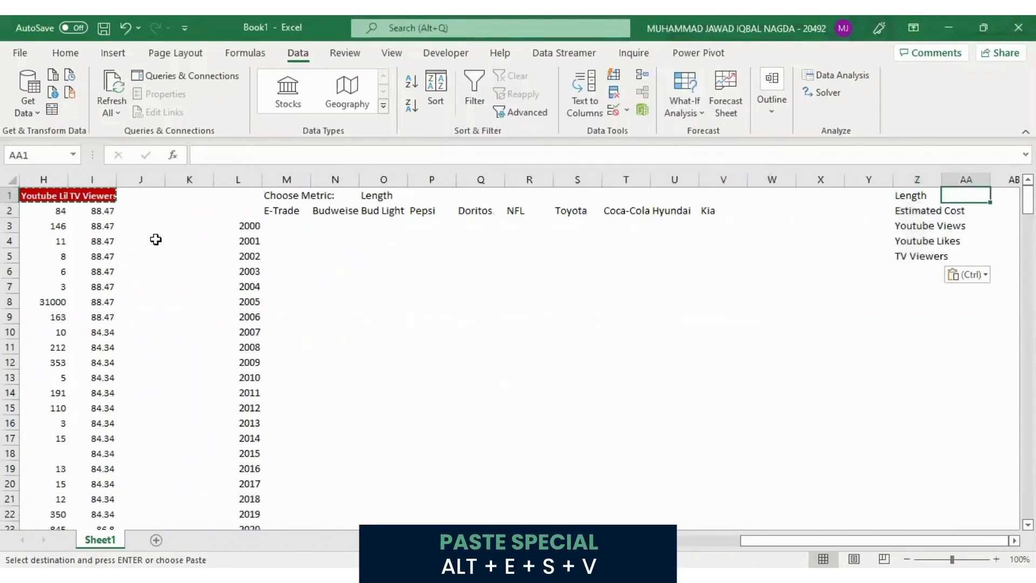
Number the metrics in column Z from 1 to 5 in cells AA1:AA5
key("Right")
type("1")
key("Return")
type("2")
key("Return")
type("3")
key("Return")
type("4")
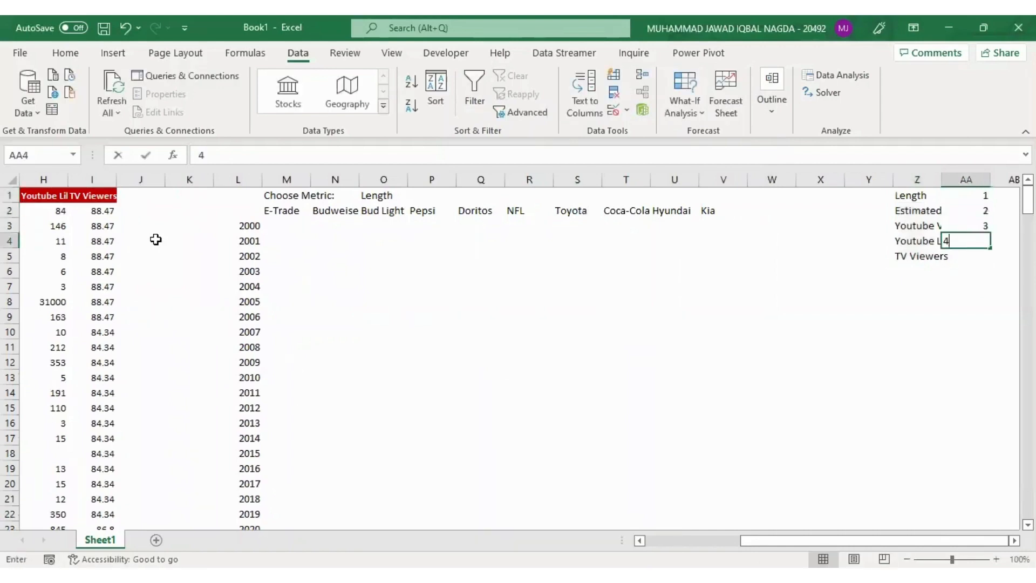
key("Return")
type("5")
key("Return")
Enter =VLOOKUP(O1,$Z$1:$AA$5,2,FALSE) in P1 to return the number of the chosen metric
key("Up")
key("Up")
key("Up")
key("Up")
key("Up")
key("Left")
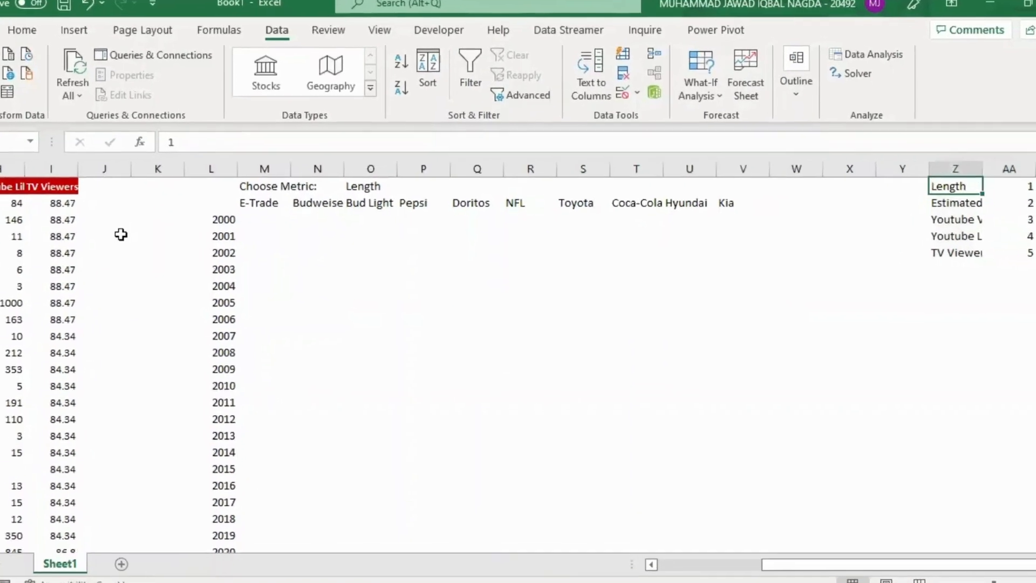
key("ctrl+Left")
key("Right")
type("=")
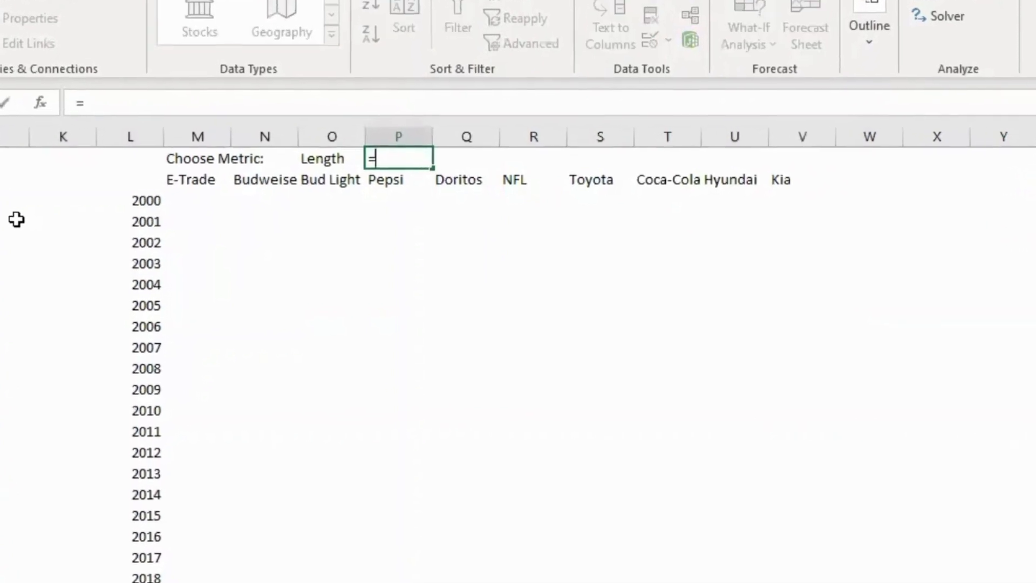
type("VLOOKUP(")
key("Left")
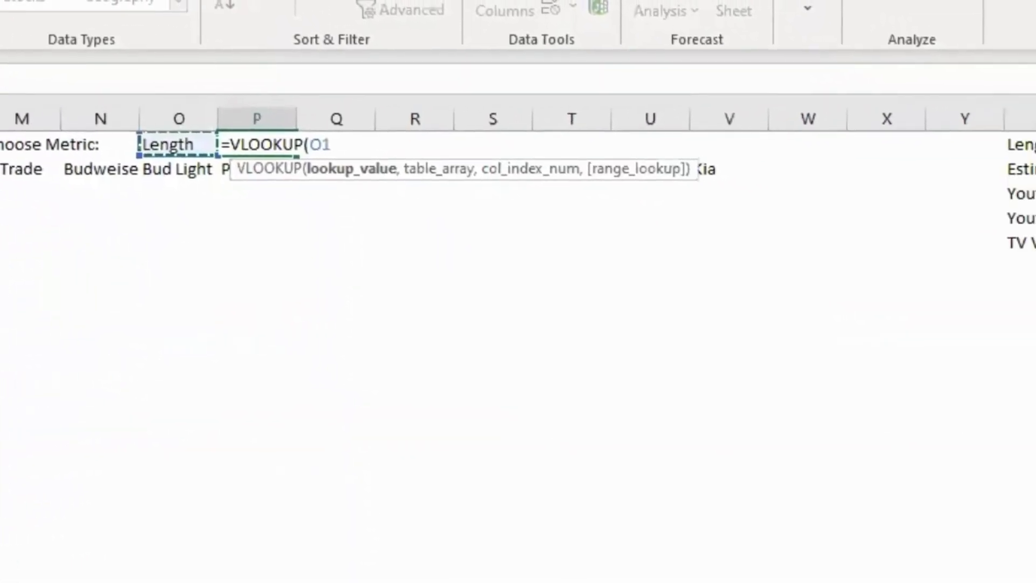
type(",")
key("ctrl+Right")
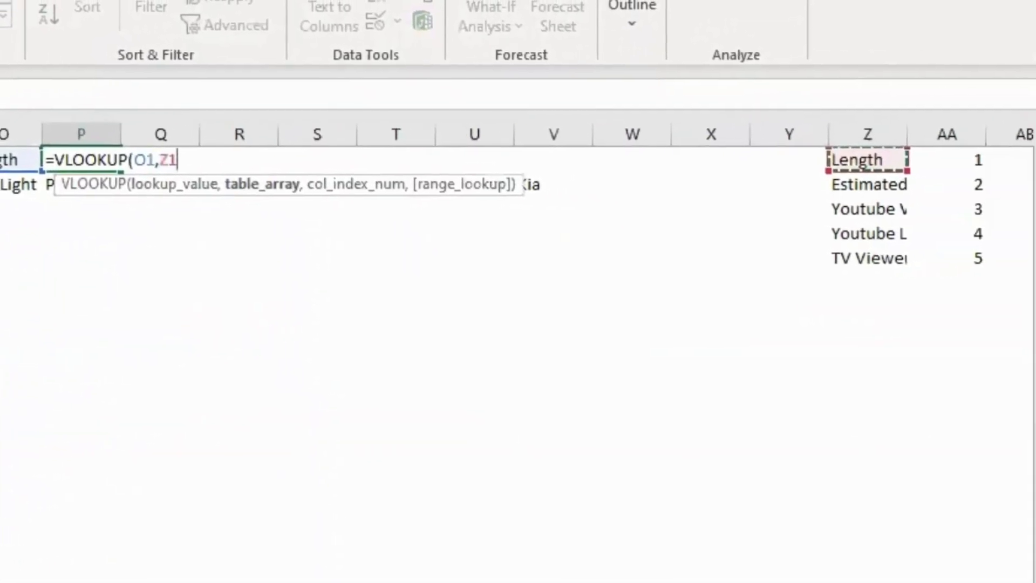
key("ctrl+shift+Down")
key("ctrl+shift+Right")
key("F4")
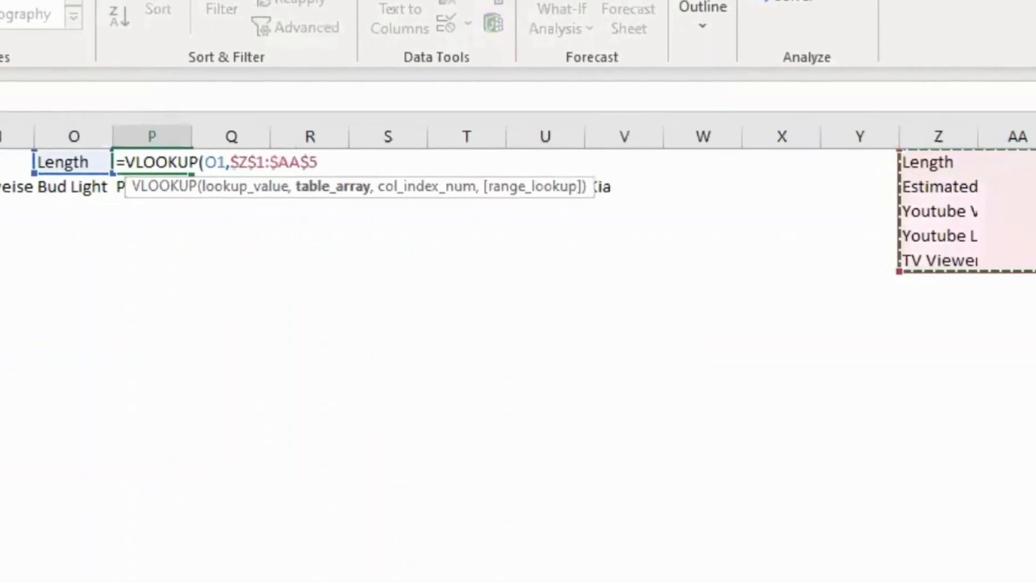
type(",2")
type(",FALSE")
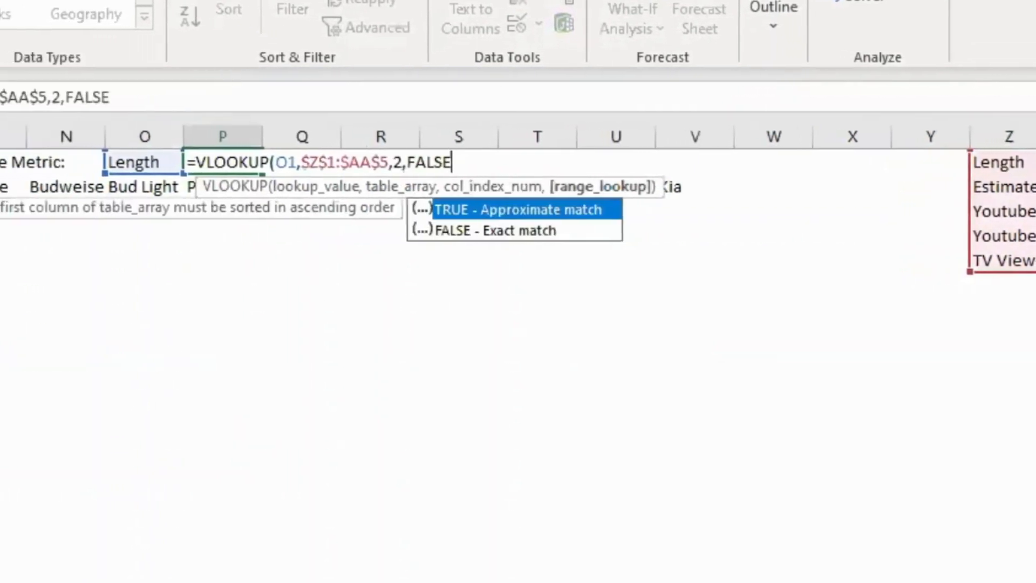
type(")")
key("ctrl+Return")
Test the lookup by changing the metric selection in O1, ending with Youtube Views
key("Left")
key("alt+Down")
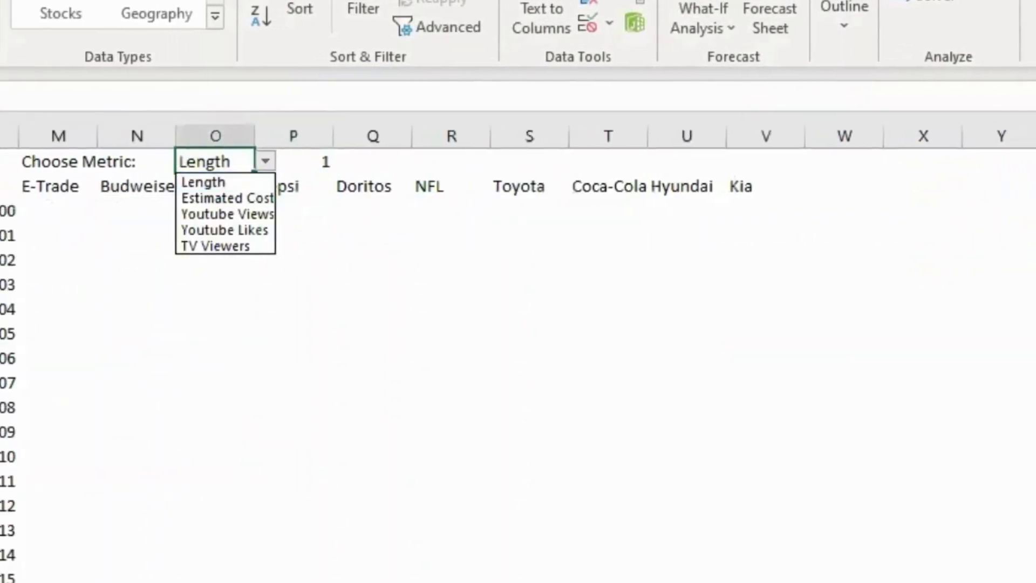
key("Down")
key("Return")
key("alt+Down")
key("Down")
key("Return")
key("alt+Down")
key("Down")
key("Return")
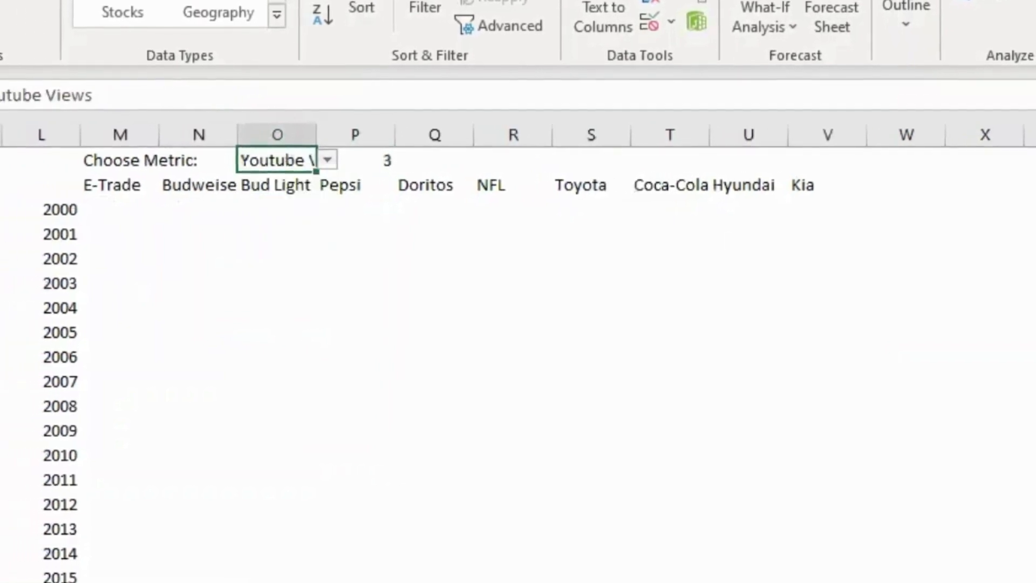
Change the metric selection in O1 to TV Viewers
key("alt+Down")
key("Down")
key("Return")
key("Down")
key("Down")
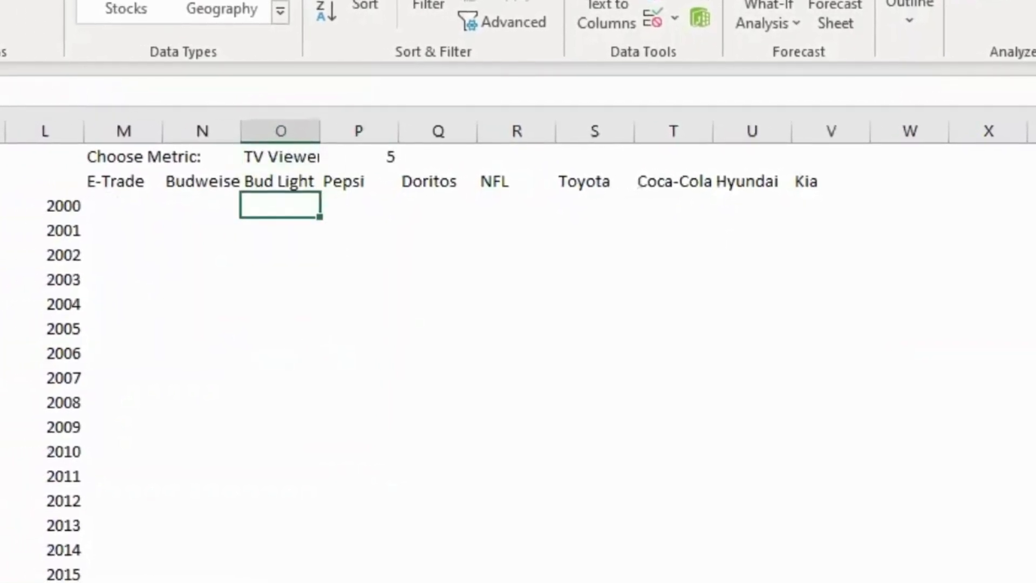
Begin a formula in M3, under E-Trade for year 2000, with =IFERROR(AVERAGEIFS(
key("Down")
key("Left")
key("Left")
key("Up")
key("Right")
key("Left")
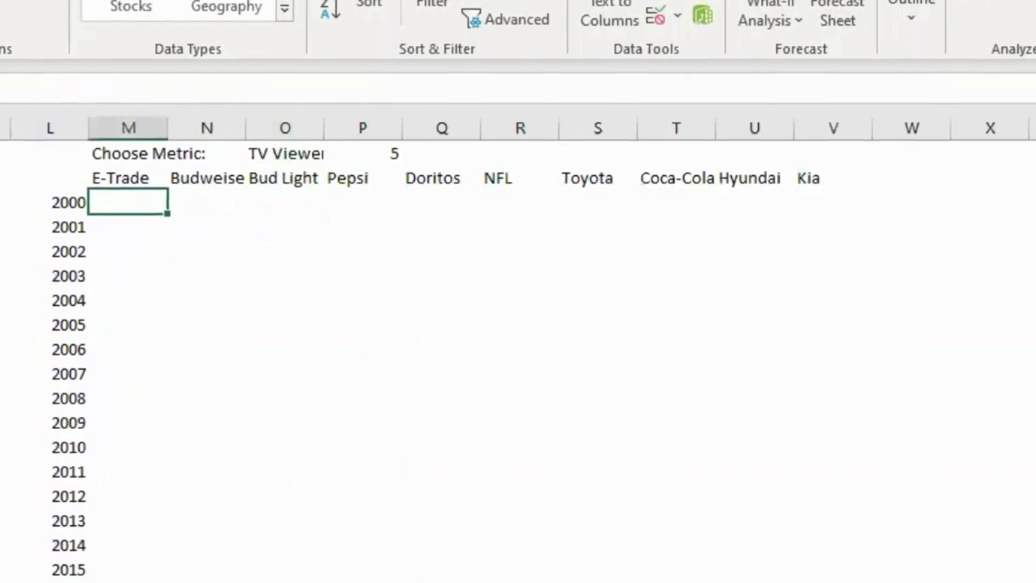
type("=")
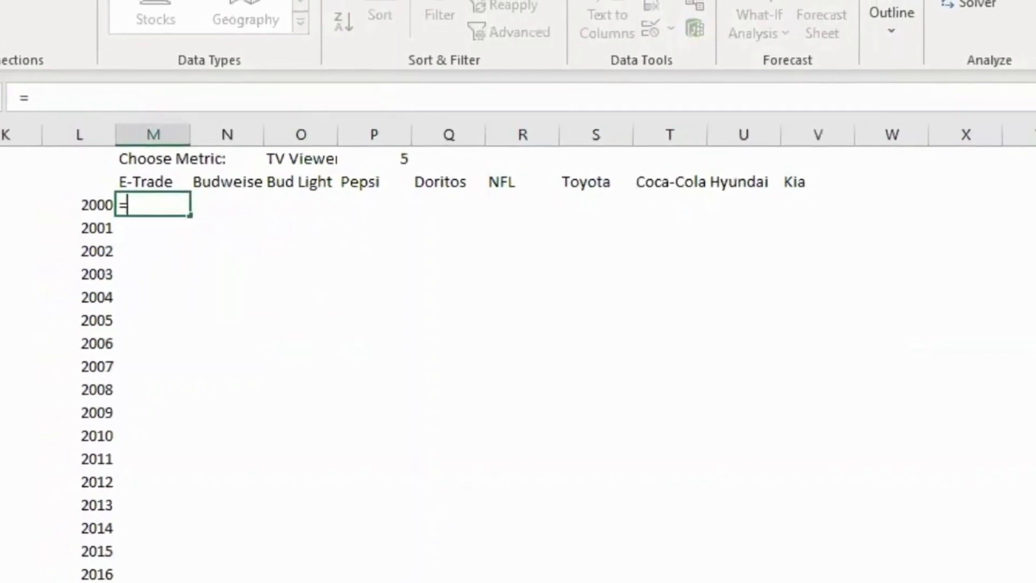
type("A")
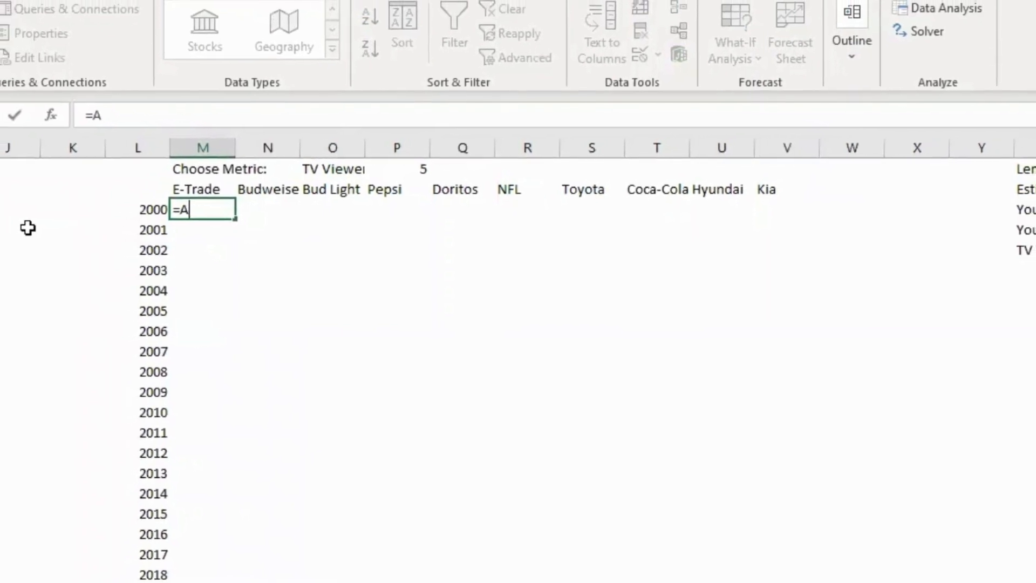
key("BackSpace")
type("IFERROR(AVERAGEIFS(")
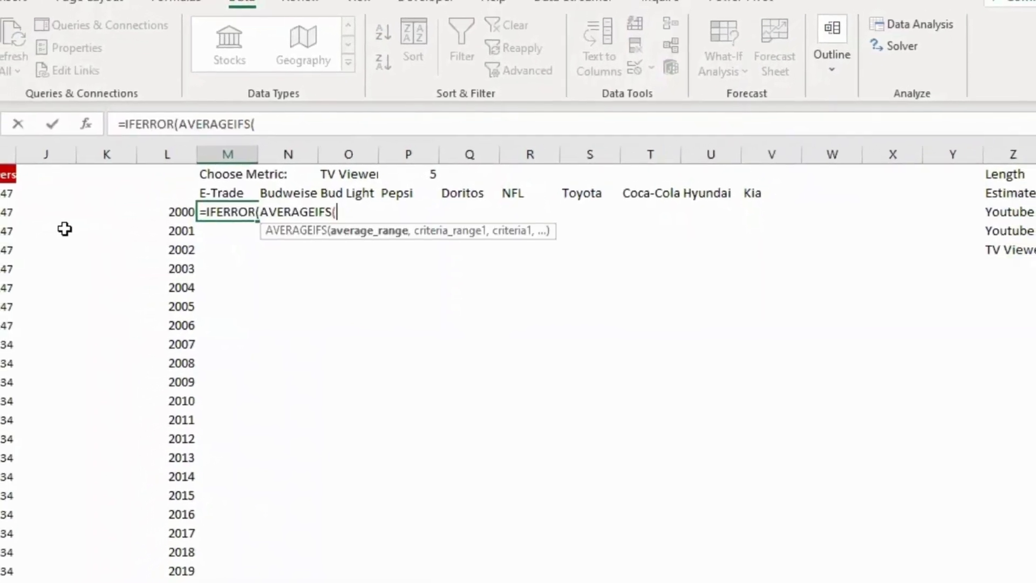
type("C")
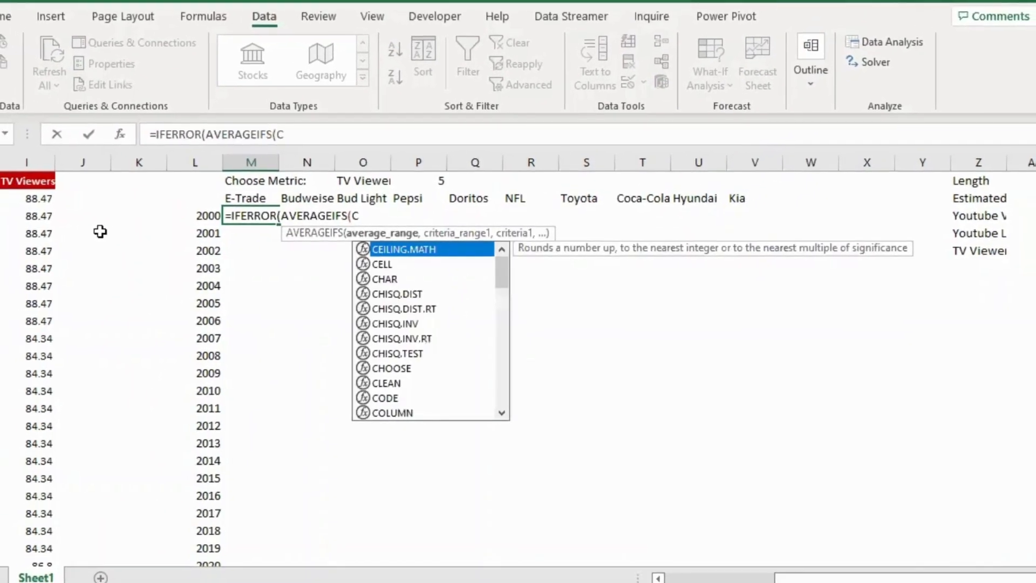
type("HOOSE(")
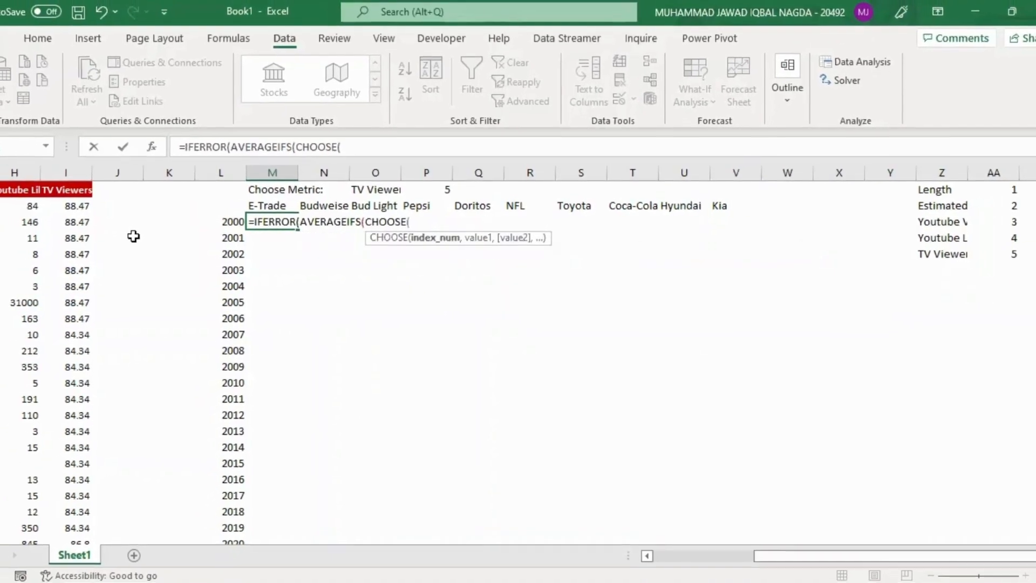
Nest a CHOOSE function as the average range in M3's formula, with $P$1 as its index number
key("Up")
key("Up")
key("Right")
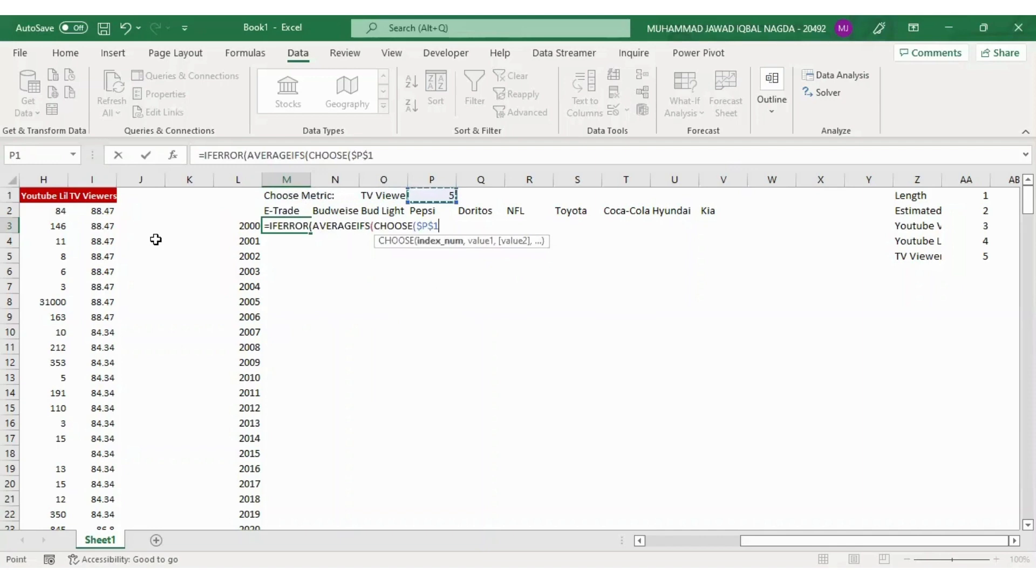
type(",")
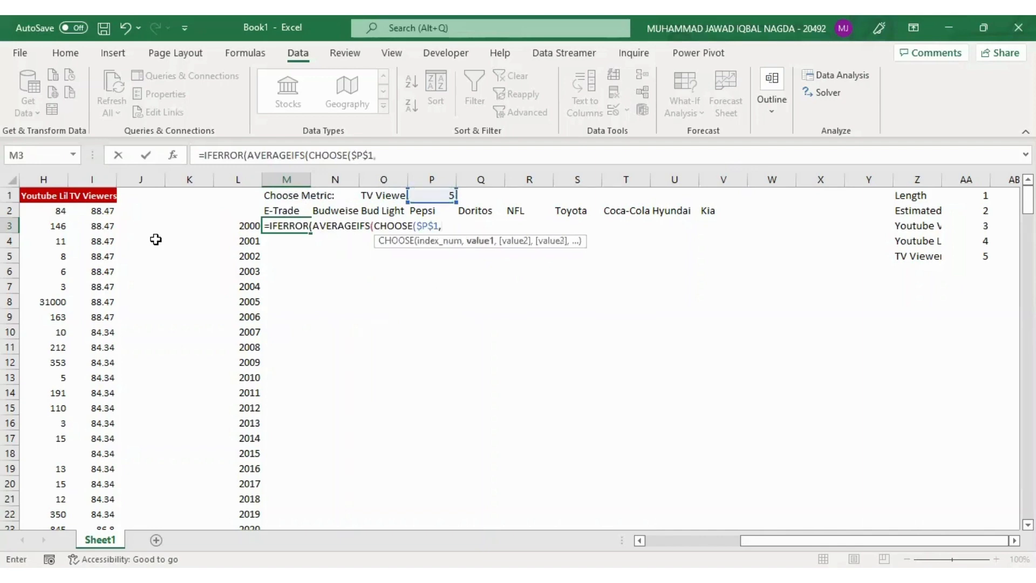
Add the Length column range $E$2:$E$250 as CHOOSE's first value, using absolute references
key("Left")
key("Left")
key("Left")
key("Left")
key("Left")
key("Left")
key("Left")
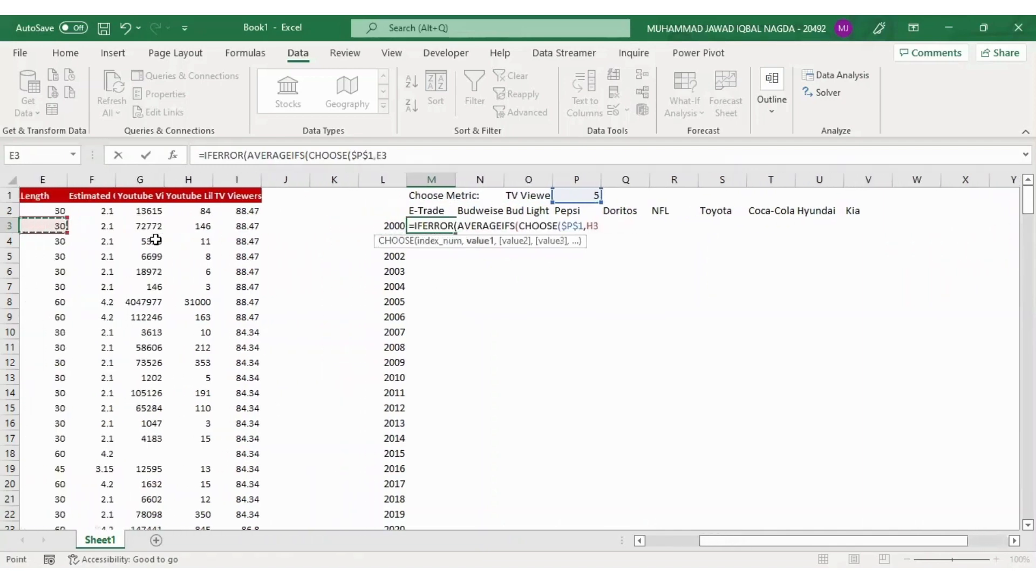
key("Left")
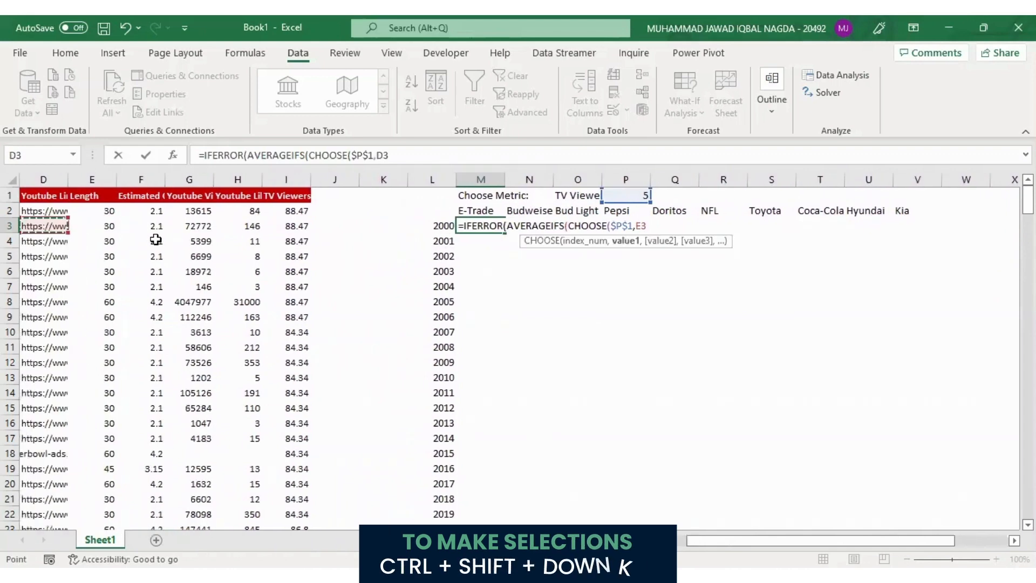
key("Up")
key("Right")
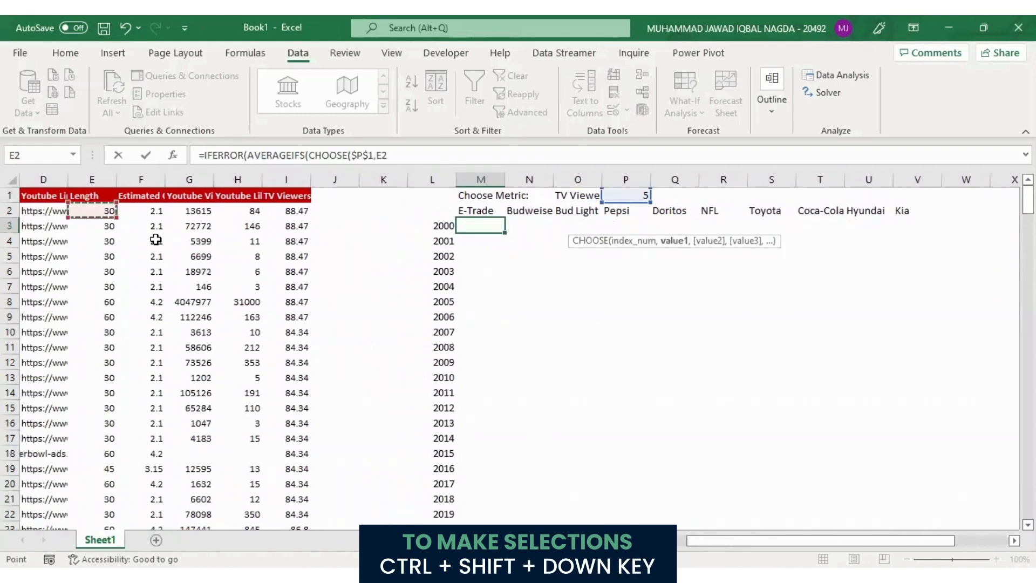
key("ctrl+shift+Down")
key("F4")
type(",")
Add the estimated cost column range $F$2:$F$250 as CHOOSE's second value
key("Left")
key("Left")
key("Left")
key("Left")
key("Left")
key("Left")
key("Left")
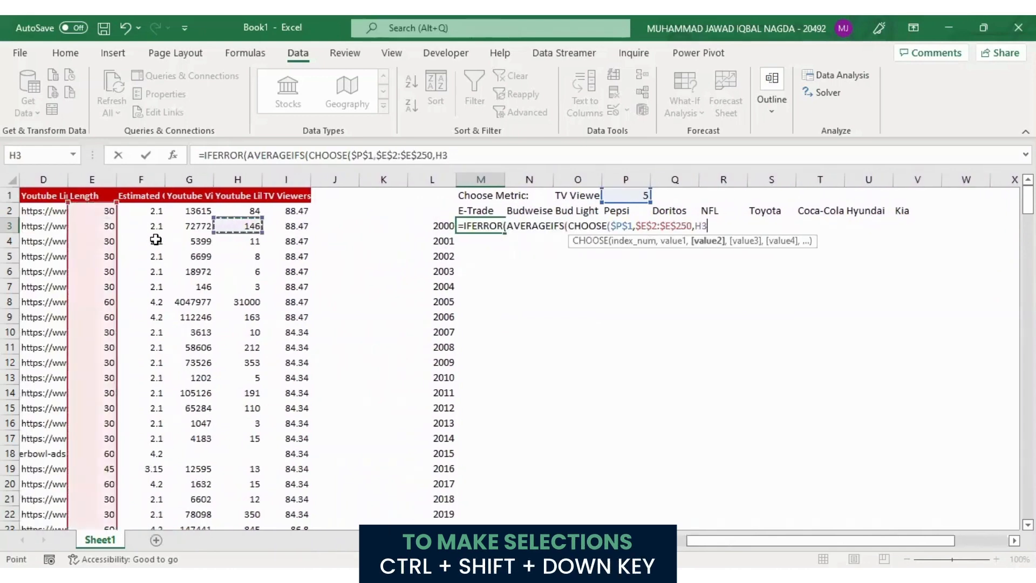
key("Up")
key("ctrl+shift+Down")
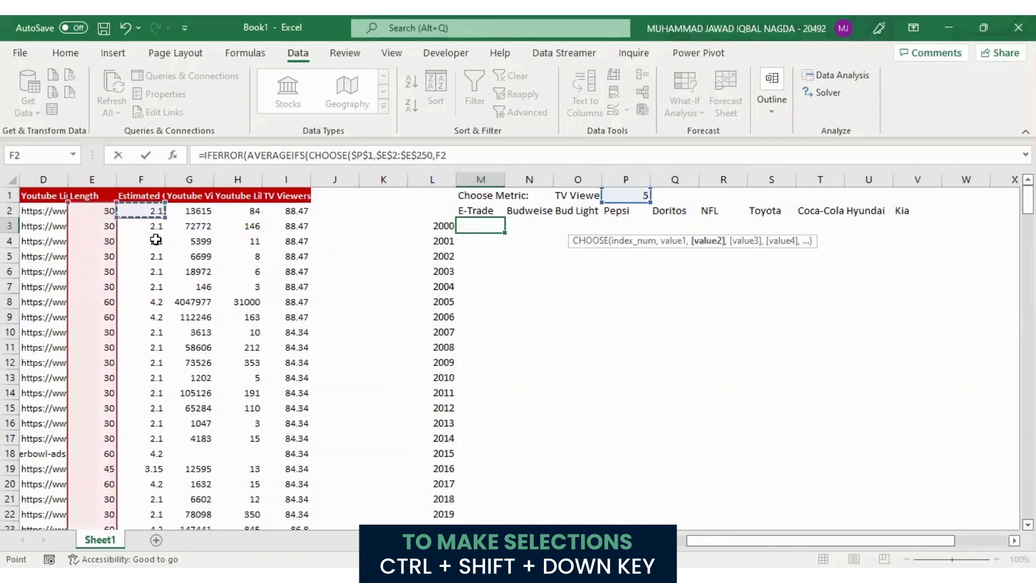
key("F4")
type(",")
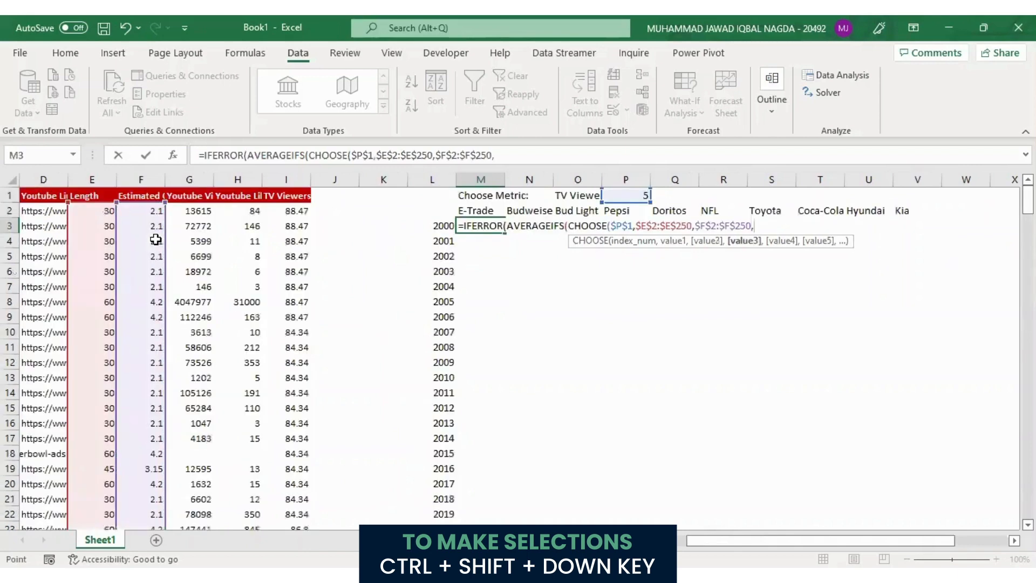
Add the Youtube Views range $G$2:$G$250 as CHOOSE's third value, extending the selection past the blank cells
key("Left")
key("Left")
key("Left")
key("Left")
key("Left")
key("Left")
key("Up")
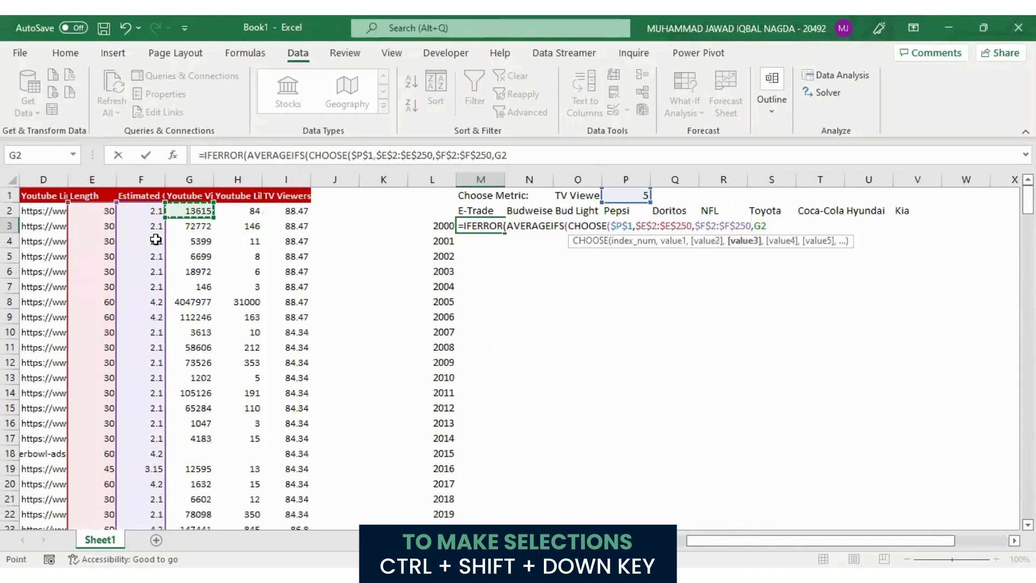
key("ctrl+shift+Down")
key("ctrl+shift+Down")
key("ctrl+shift+Down")
key("ctrl+shift+Down")
key("ctrl+shift+Down")
key("ctrl+shift+Down")
key("ctrl+shift+Down")
key("ctrl+shift+Down")
key("ctrl+shift+Down")
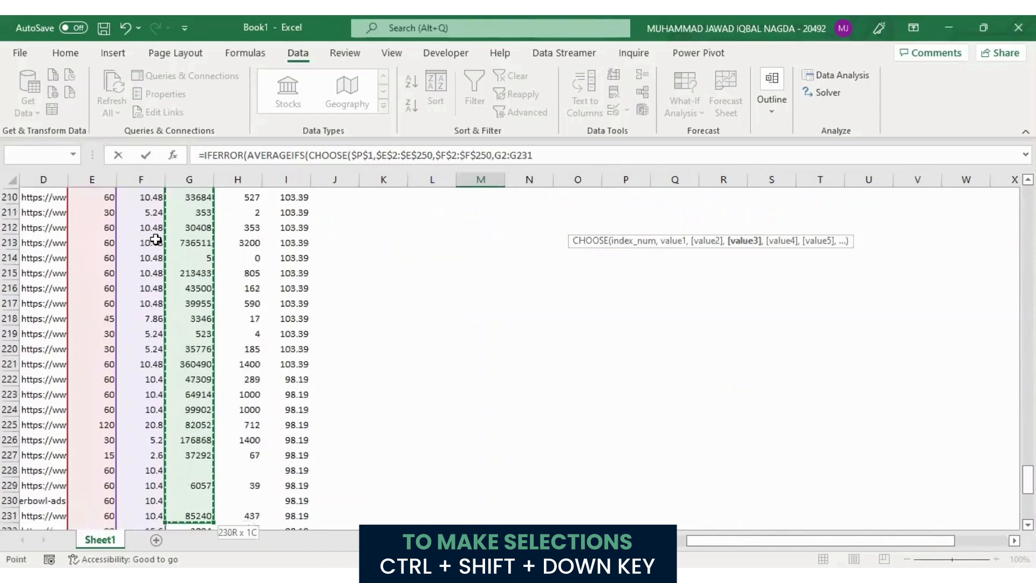
key("ctrl+shift+Up")
key("F4")
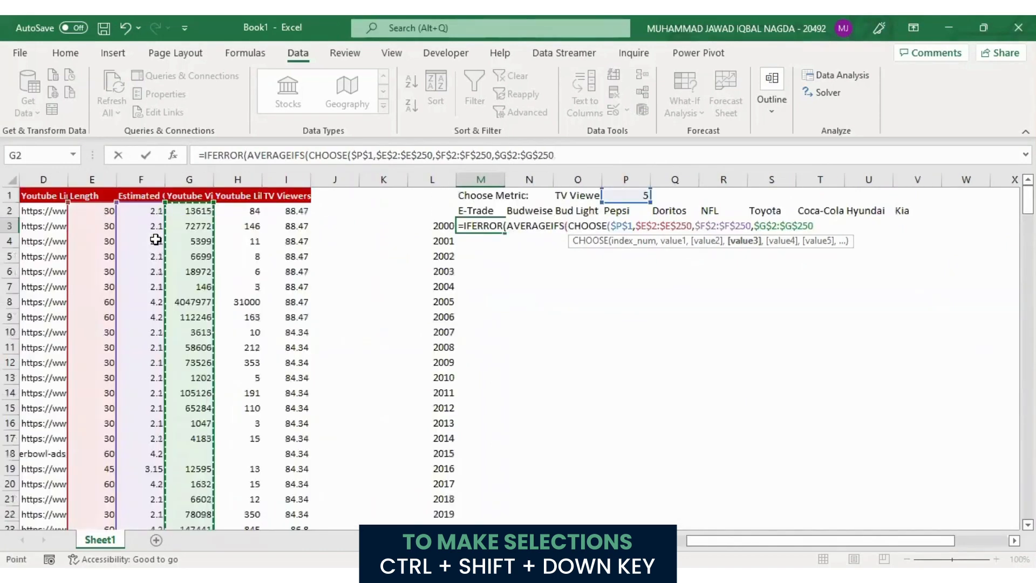
type(",")
Add the Youtube Likes range $H$2:$H$250 as CHOOSE's fourth value
key("ctrl+Left")
key("ctrl+Left")
key("ctrl+Left")
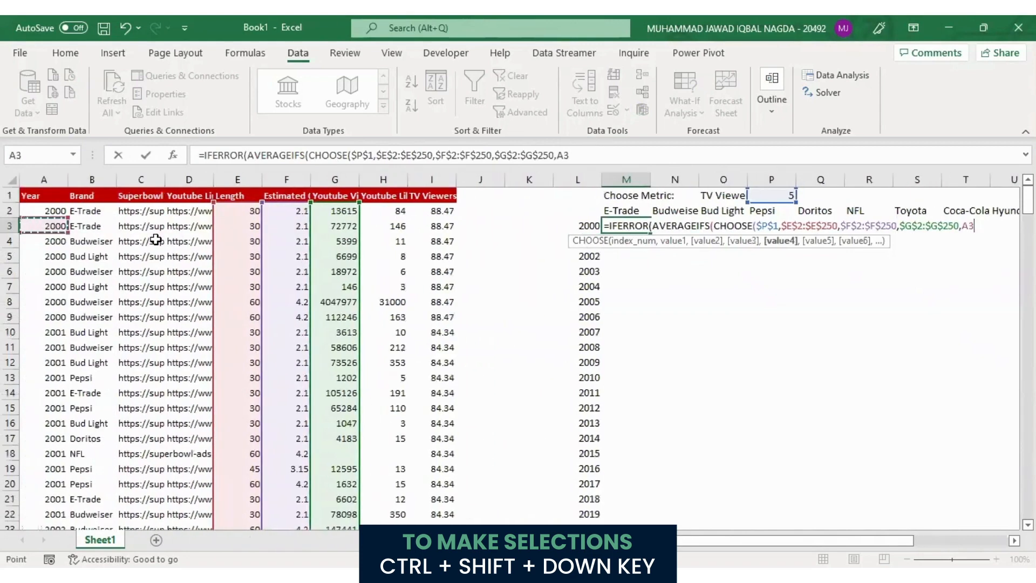
key("Up")
key("Right")
key("Right")
key("Right")
key("Right")
key("Right")
key("Right")
key("Right")
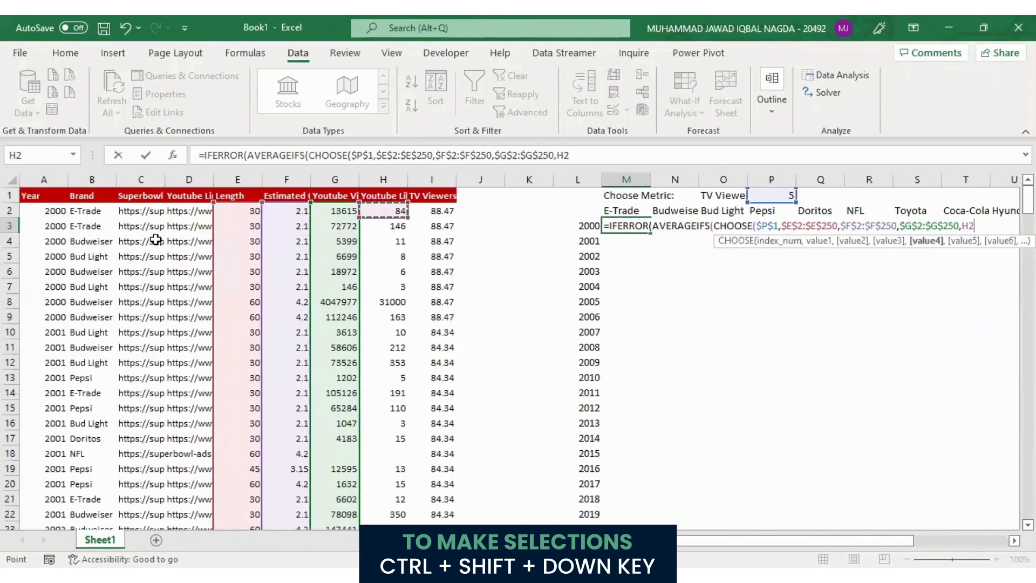
key("ctrl+shift+Down")
key("ctrl+shift+Down")
key("ctrl+shift+Down")
key("ctrl+shift+Down")
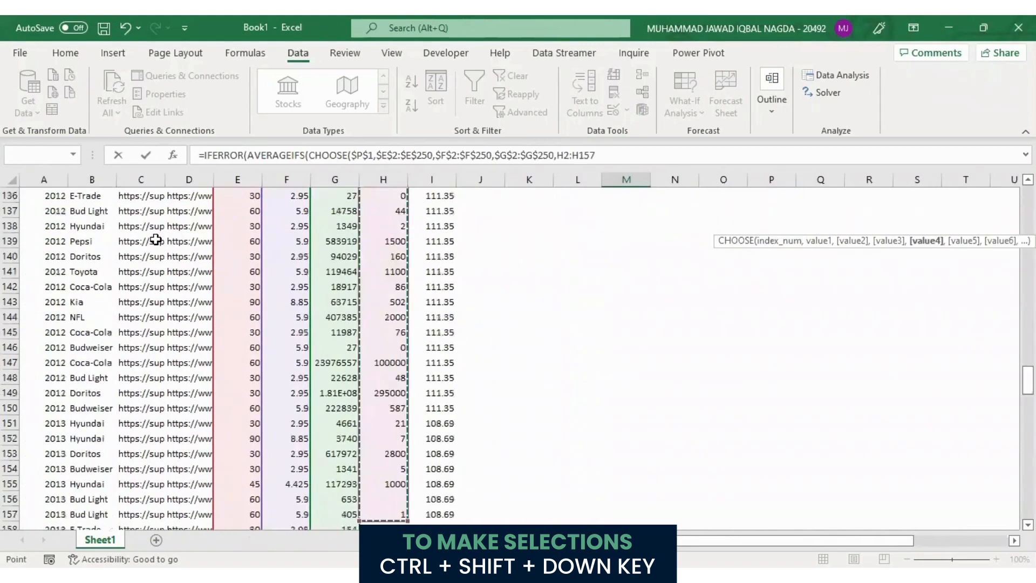
key("ctrl+shift+Up")
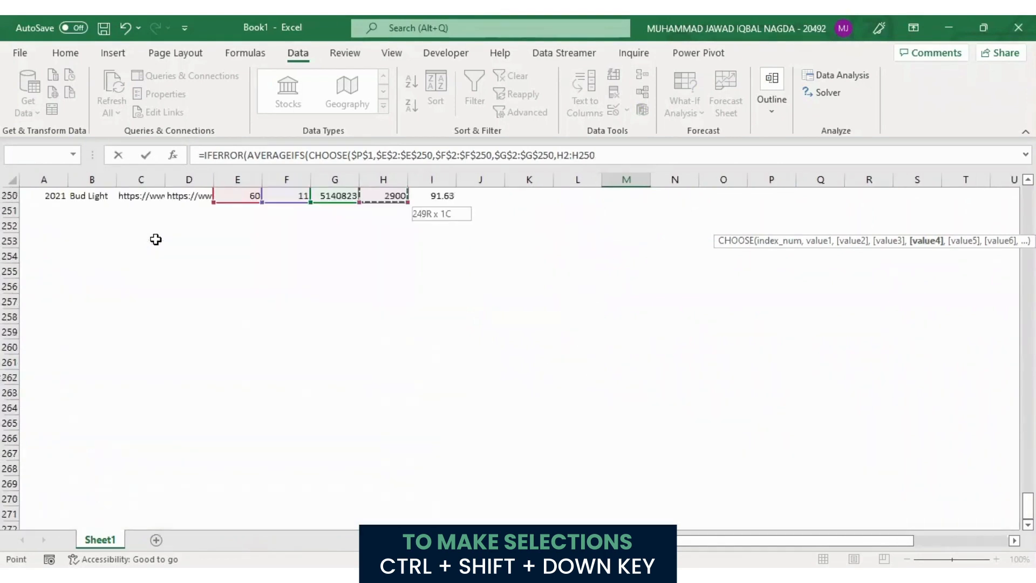
key("F4")
type(",")
Add the TV Viewers range $I$2:$I$250 as CHOOSE's fifth value and close the CHOOSE function
key("Left")
key("Left")
key("Left")
key("Left")
key("Up")
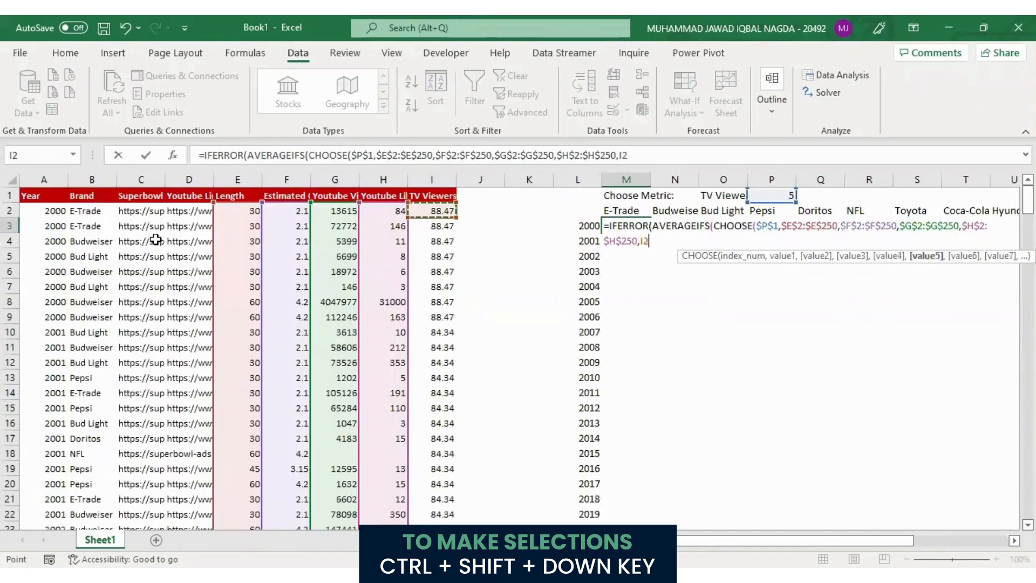
key("ctrl+shift+Down")
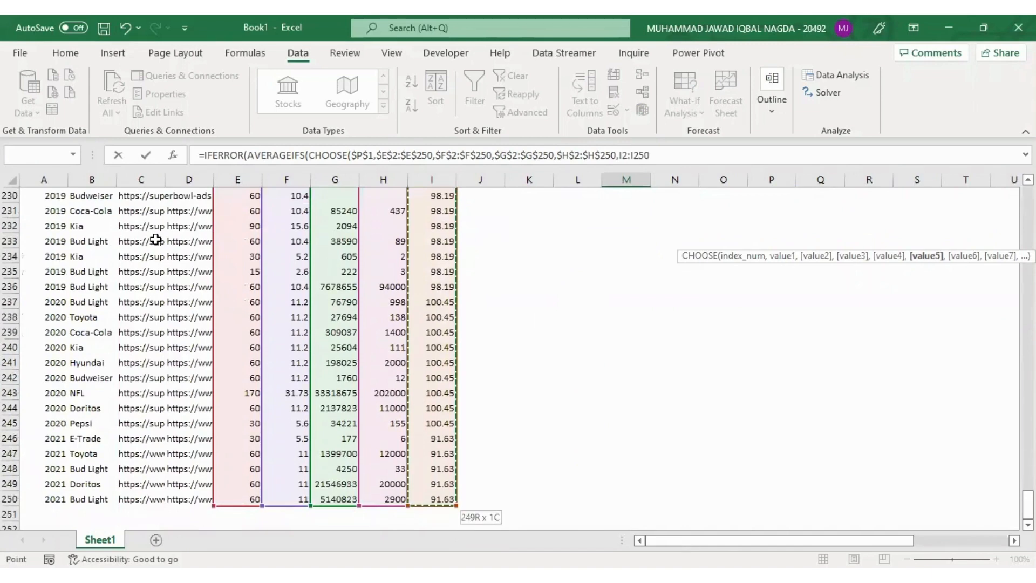
key("F4")
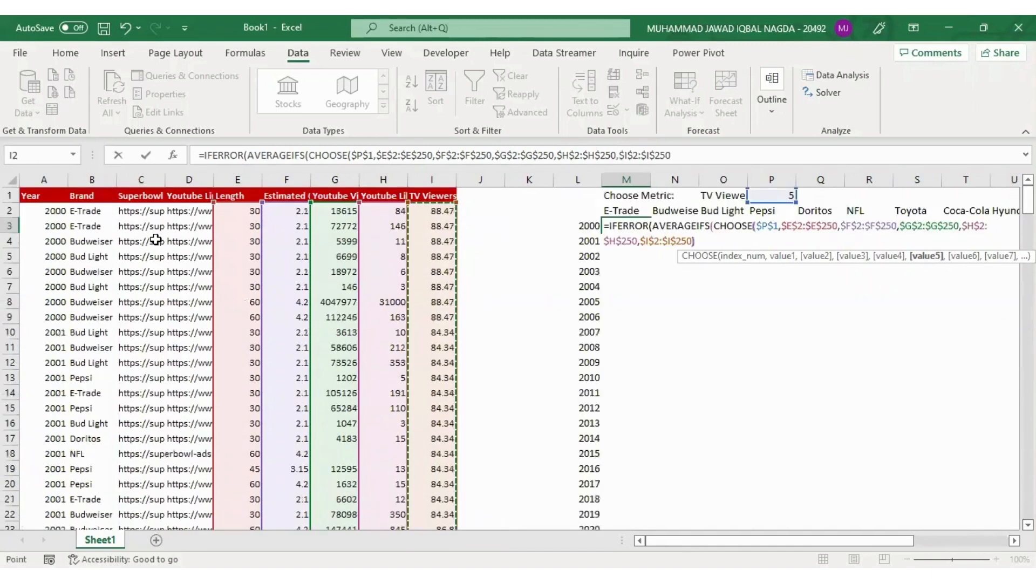
type(")")
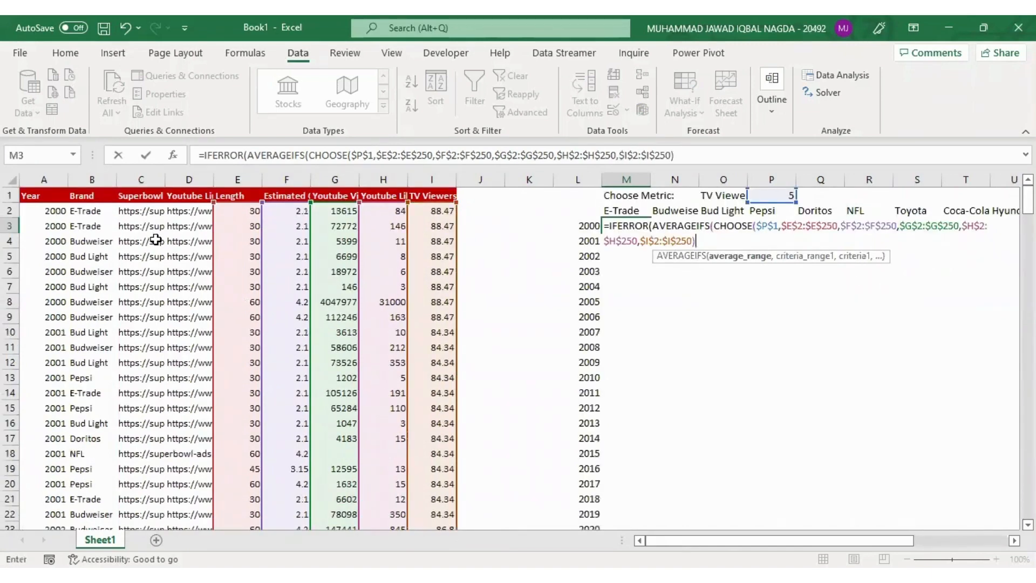
type(",")
Set the Year column $A$2:$A$250 as the first AVERAGEIFS criteria range, with both ends absolute
key("Left")
key("ctrl+Left")
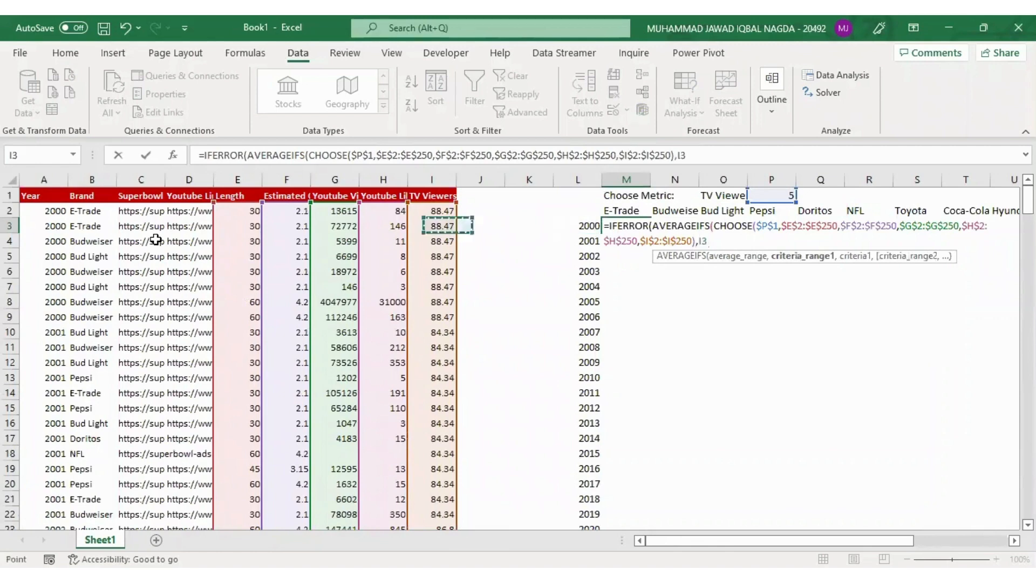
key("ctrl+Left")
key("Up")
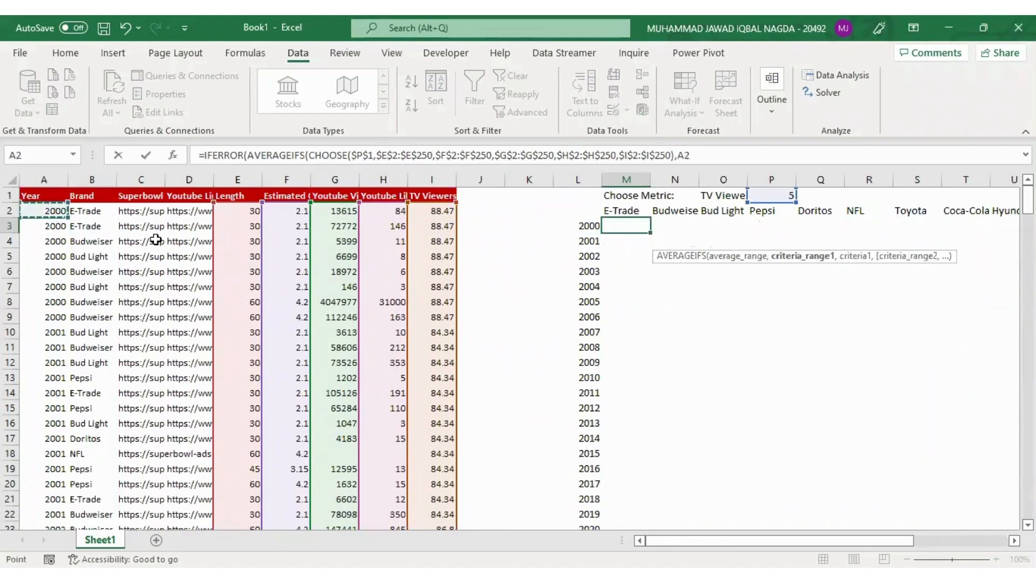
key("ctrl+shift+Down")
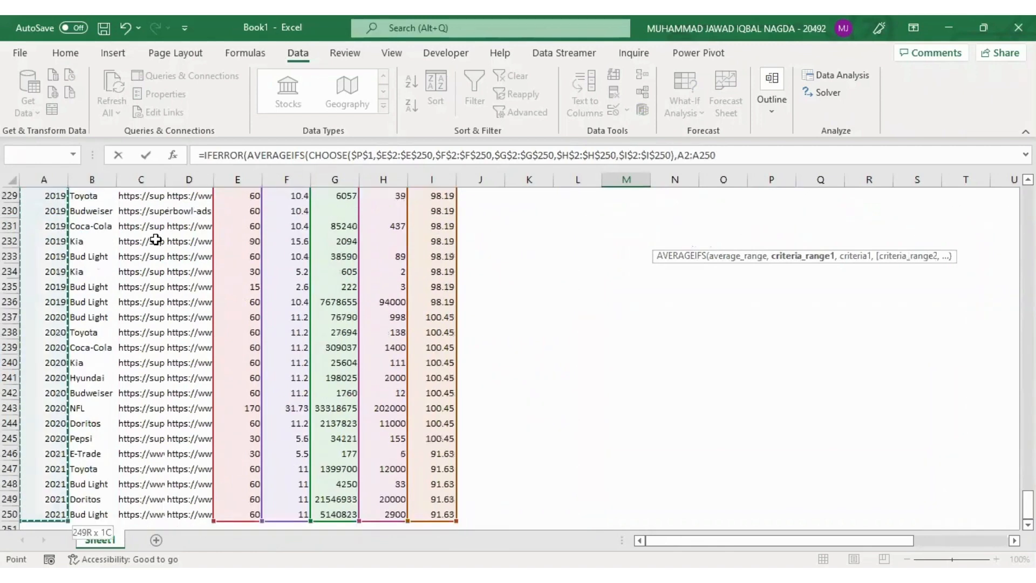
key("F4")
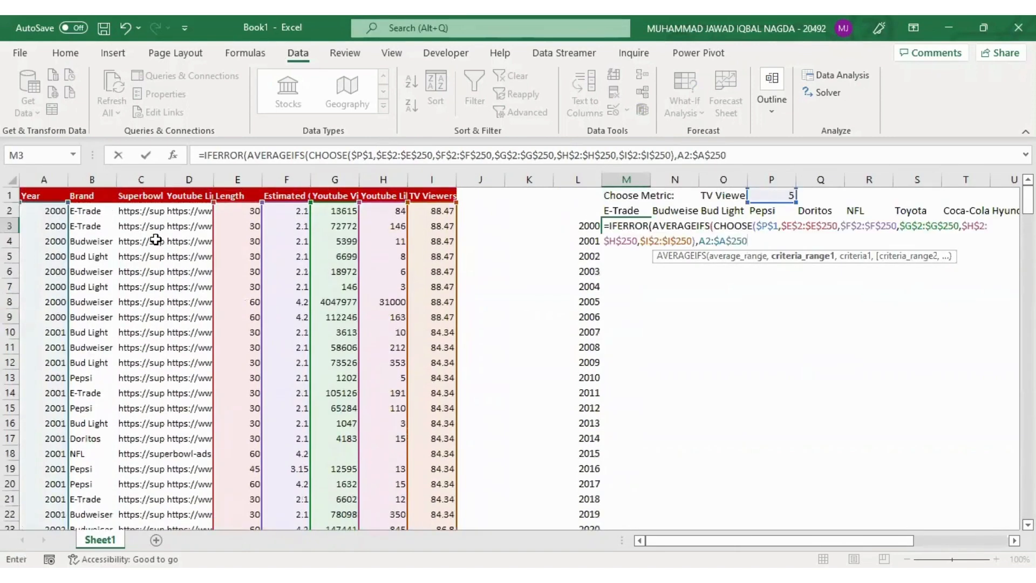
left_click(685, 157)
key("F4")
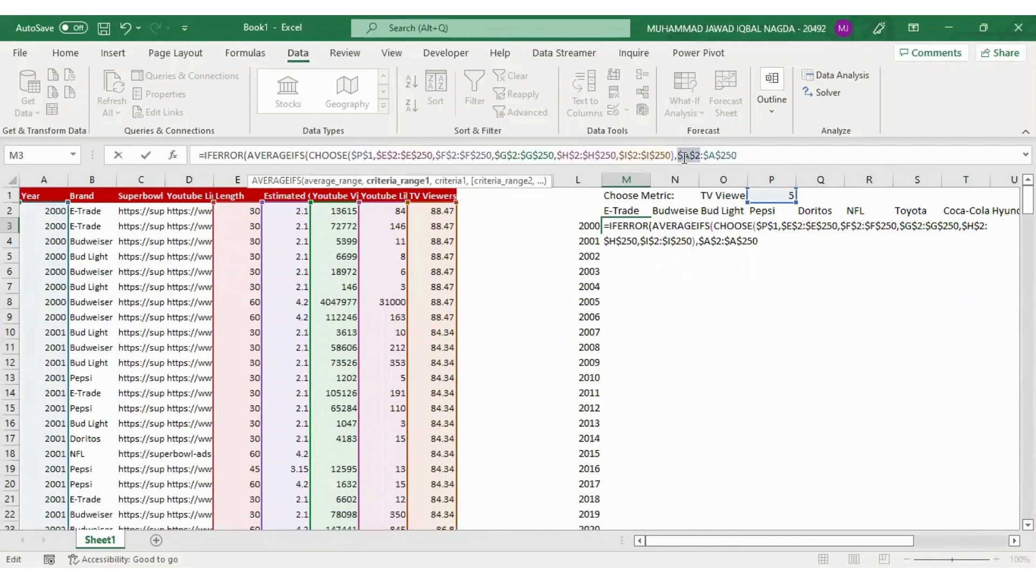
left_click(759, 154)
type(",")
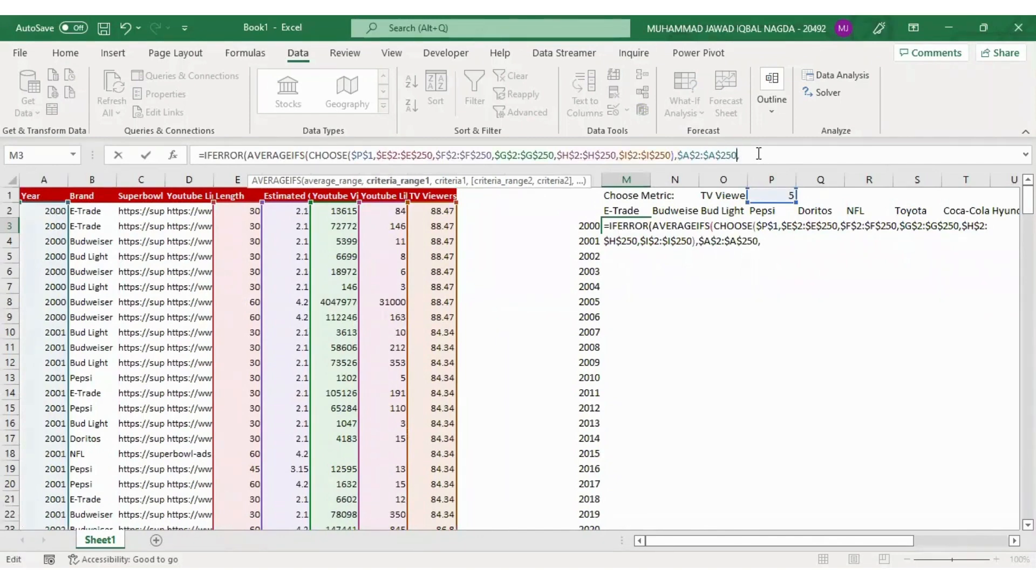
Use the year cell $L3 as the first criterion, locking only its column
left_click(583, 226)
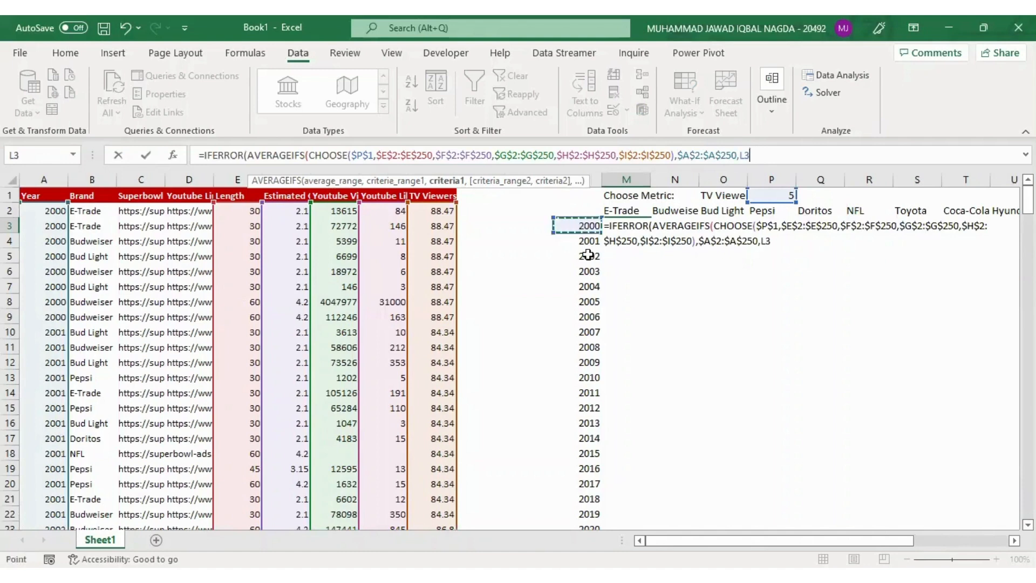
key("F4")
key("F4")
key("F4")
type(",")
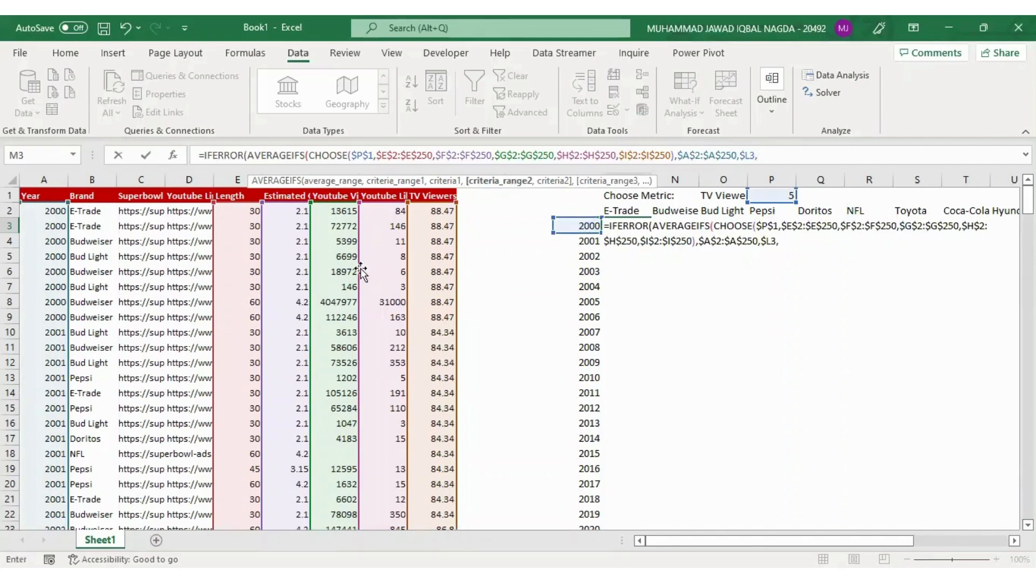
Set the Brand column $B$2:$B$250 as the second AVERAGEIFS criteria range, with both ends absolute
left_click(330, 269)
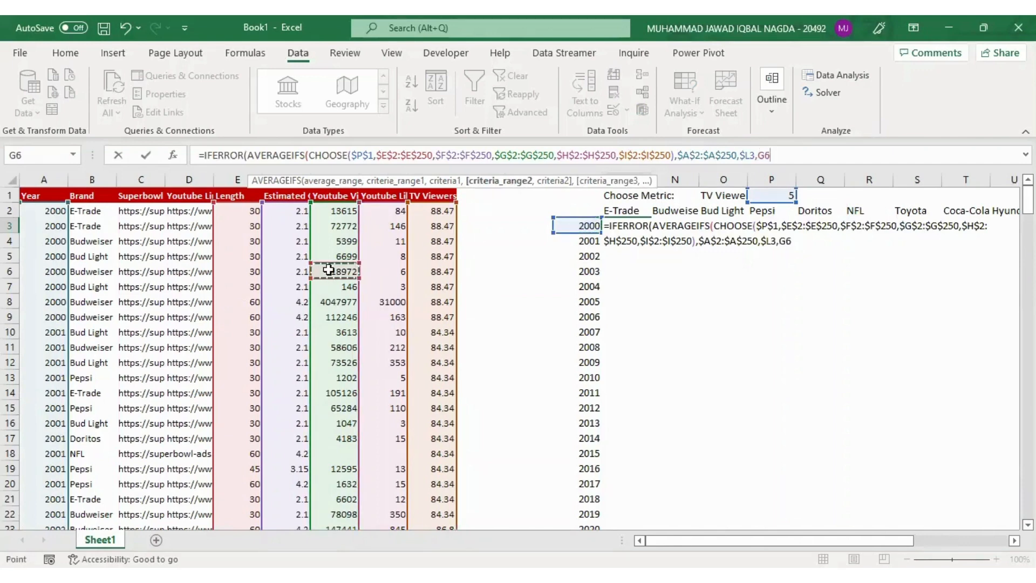
key("ctrl+Left")
key("Right")
key("ctrl+Up")
key("Down")
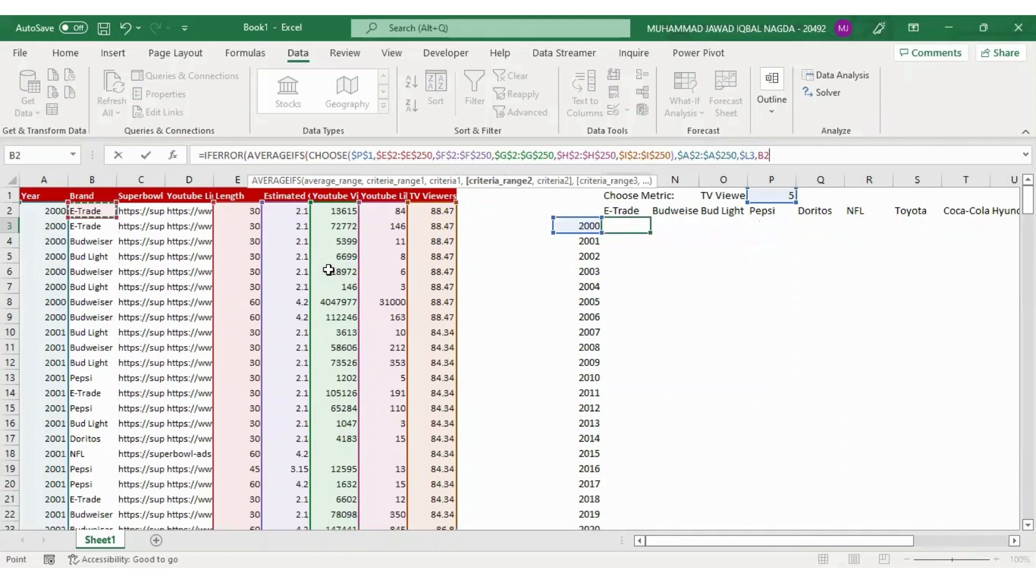
key("ctrl+shift+Down")
key("F4")
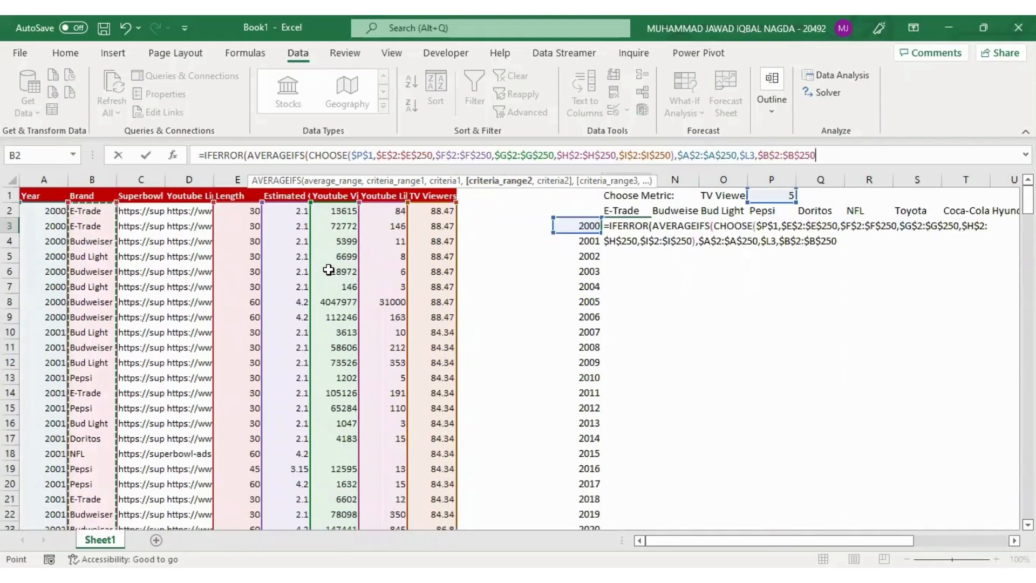
Use the E-Trade header cell M$2 as the second criterion, locking only its row, and close AVERAGEIFS
type(",")
key("Up")
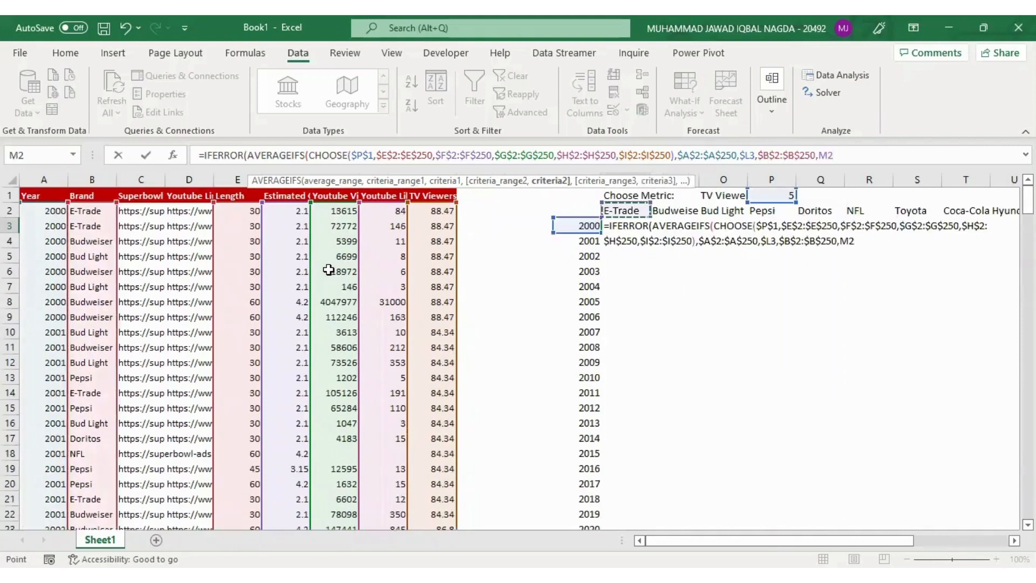
key("F4")
key("F4")
type(")")
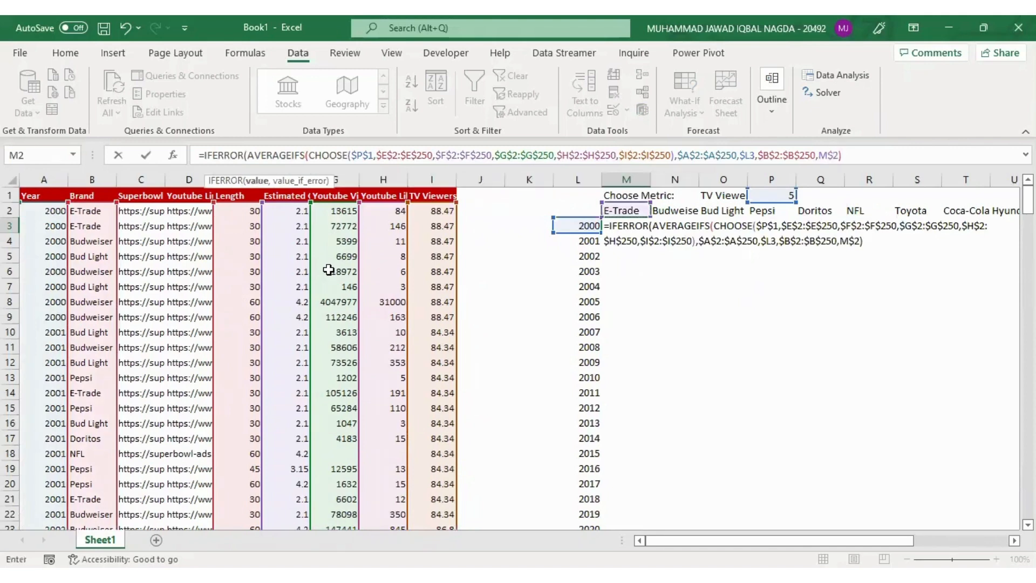
type(",0")
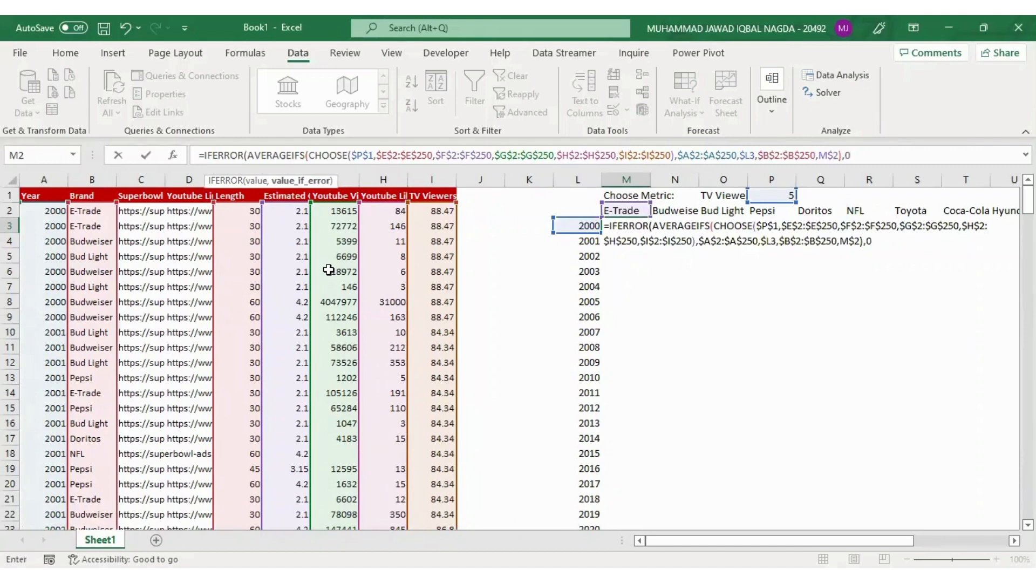
type(")")
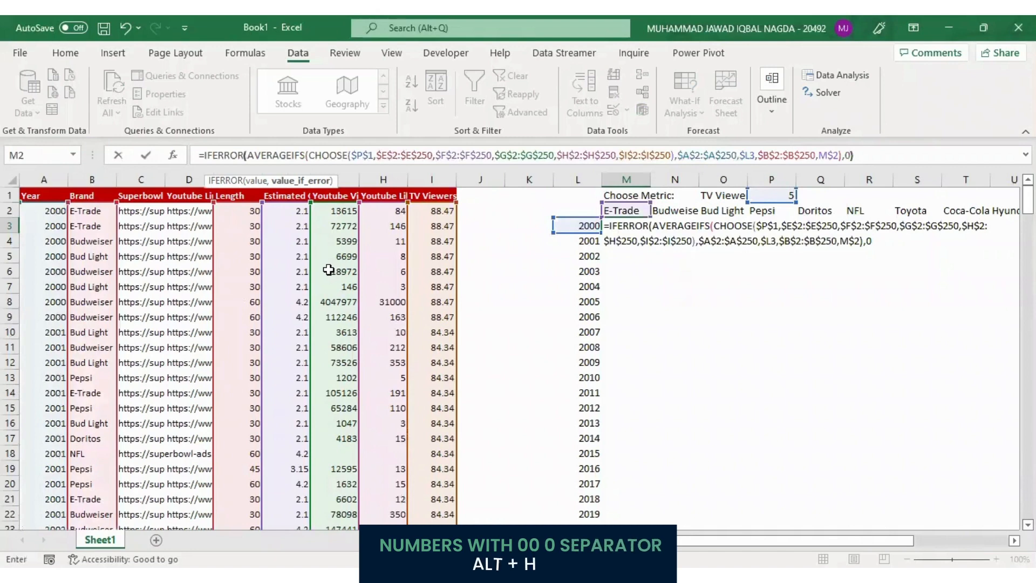
Set 0 as IFERROR's fallback value and complete the formula in M3
key("Return")
Format cell M3 with a thousands separator and no decimal places
key("Up")
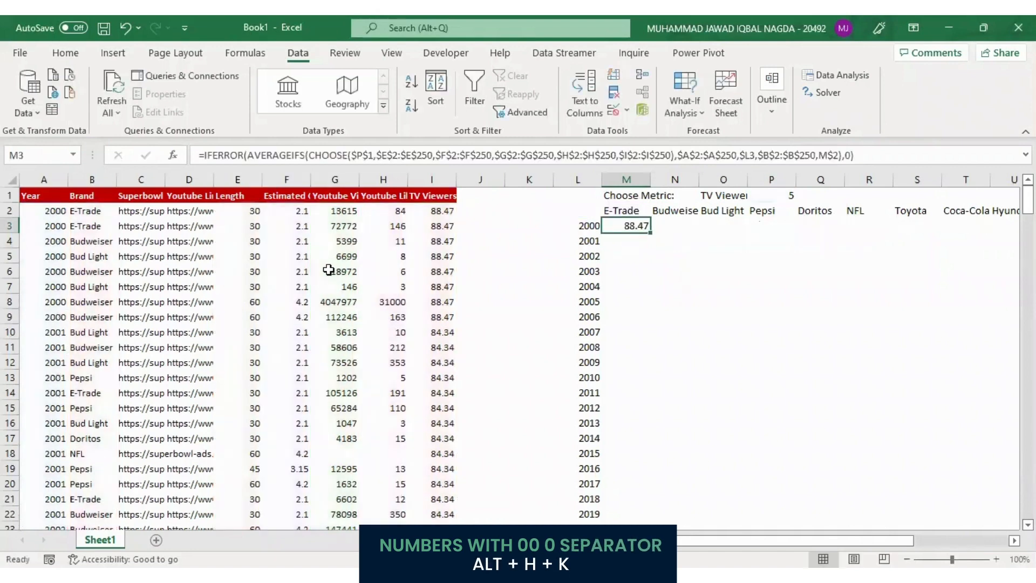
key("alt")
key("h")
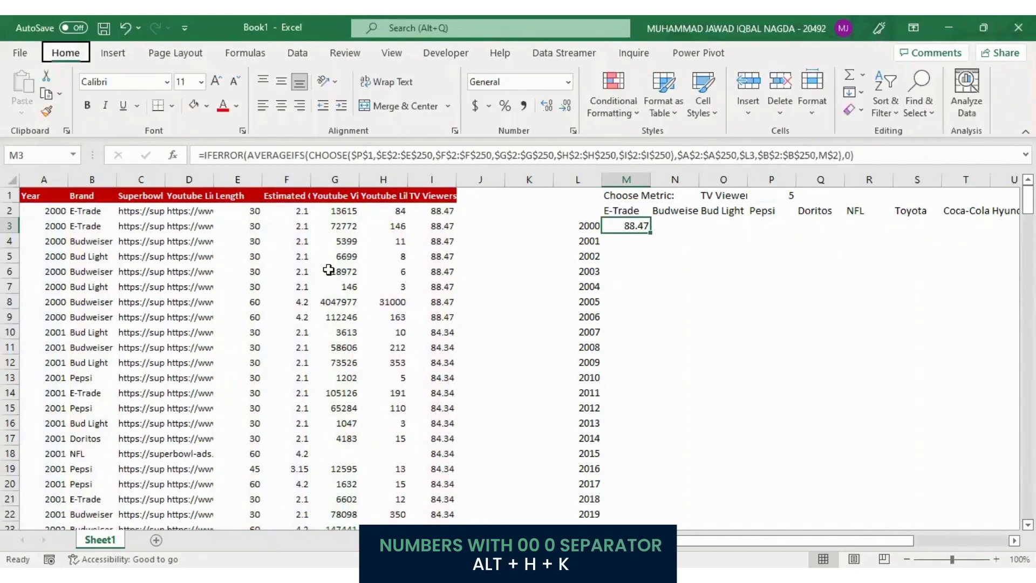
key("9")
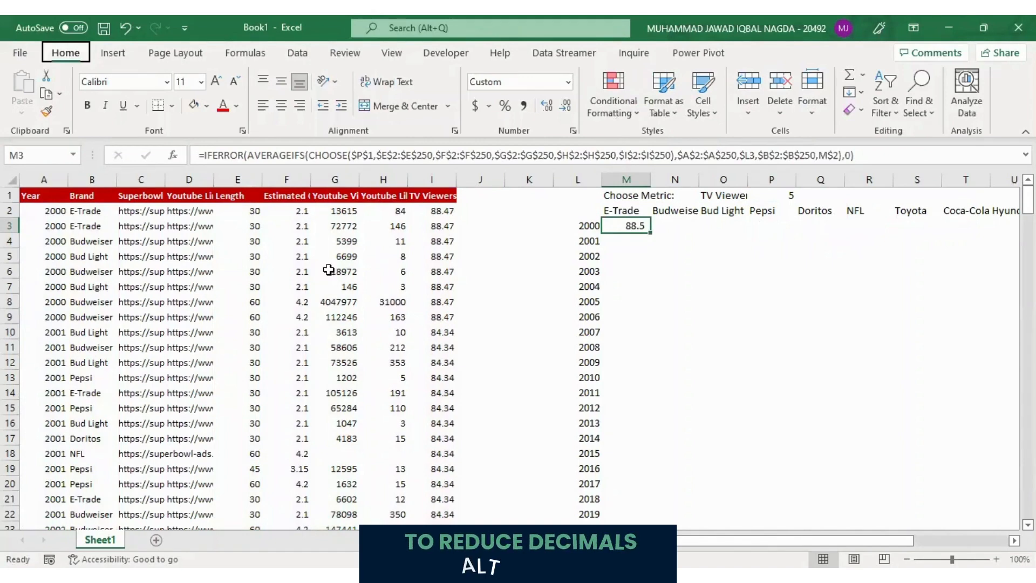
key("alt+h")
key("9")
Copy the formula from M3 across the 2000 row to the remaining brands in N3:V3
key("ctrl+c")
key("Right")
key("shift+Right")
key("shift+Right")
key("shift+Right")
key("shift+Right")
key("shift+Right")
key("shift+Right")
key("shift+Right")
key("shift+Right")
key("shift+Left")
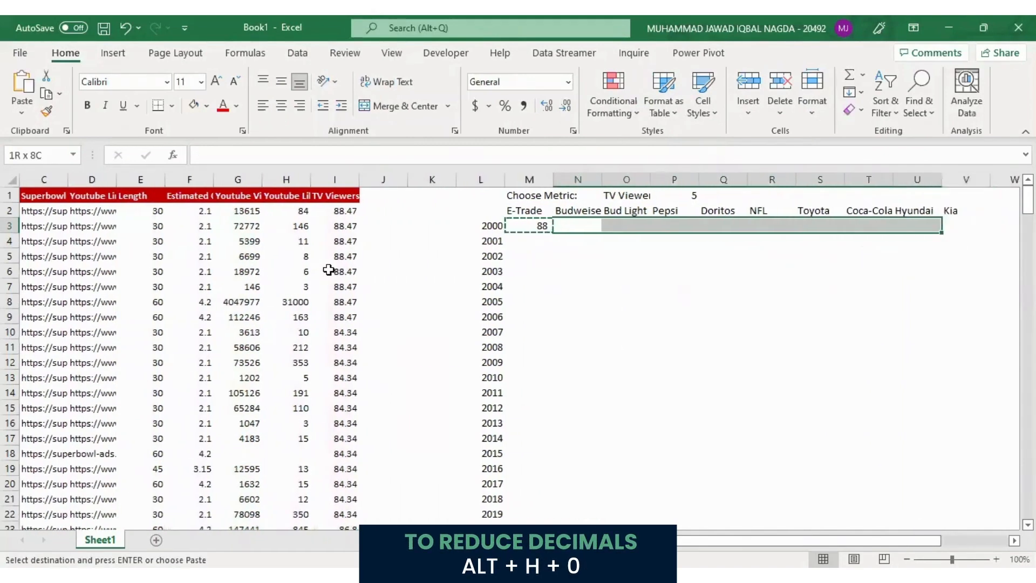
key("shift+Right")
key("ctrl+v")
key("Escape")
Copy the formula row M3:V3 down to the years 2001 to 2021, filling M4:V24
key("Left")
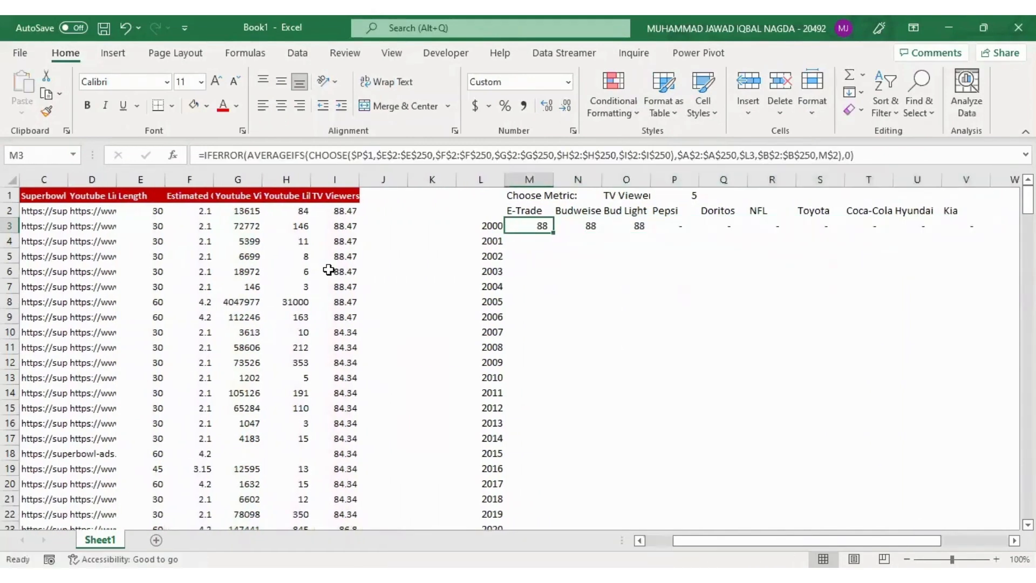
key("ctrl+shift+Right")
key("ctrl+c")
key("Left")
key("ctrl+Down")
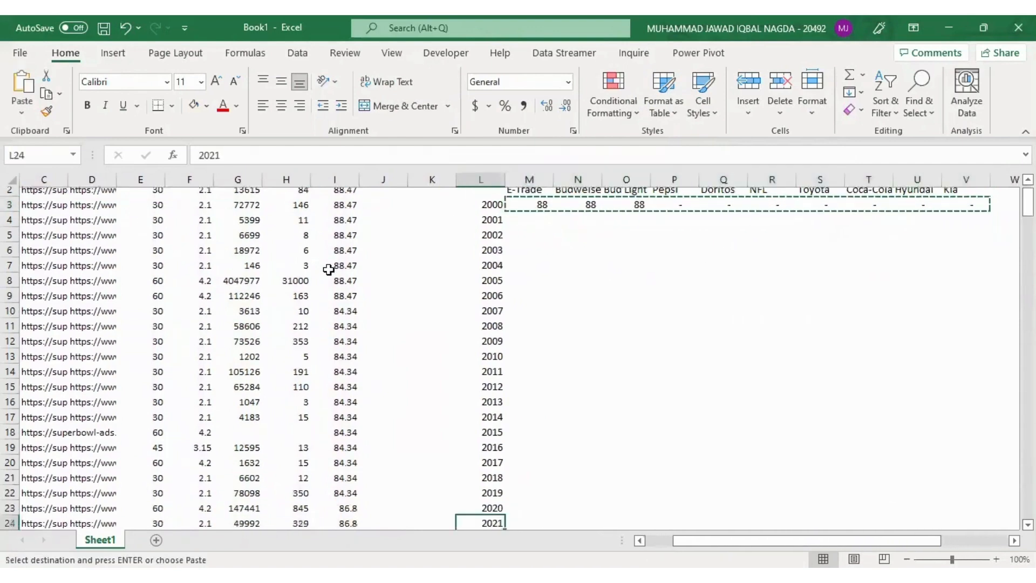
key("Right")
key("ctrl+shift+Up")
key("ctrl+shift+Right")
key("ctrl+v")
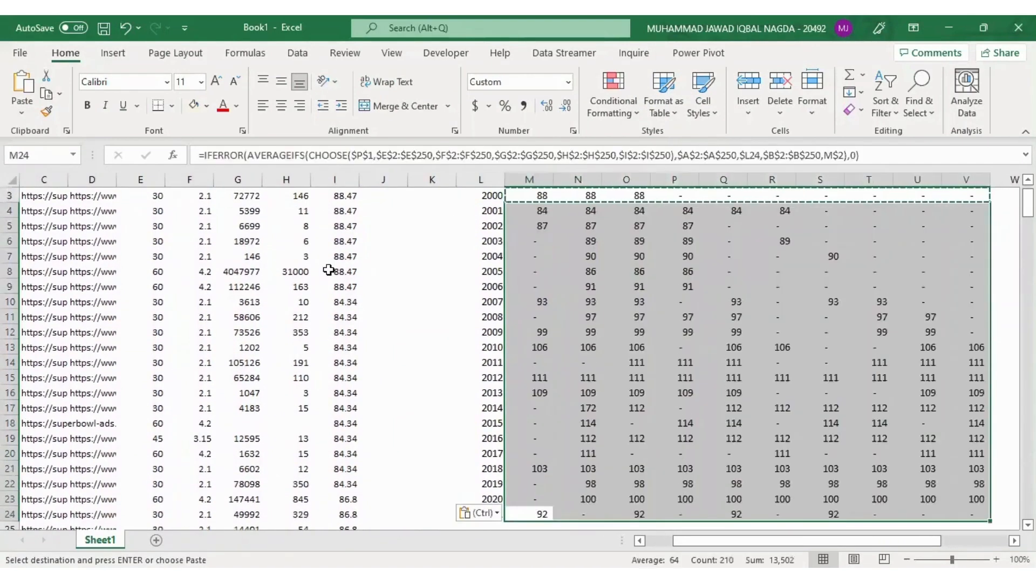
key("Escape")
Test the metric dropdown in O1 by choosing Length and Estimated Cost in turn
key("ctrl+Up")
key("Right")
key("Right")
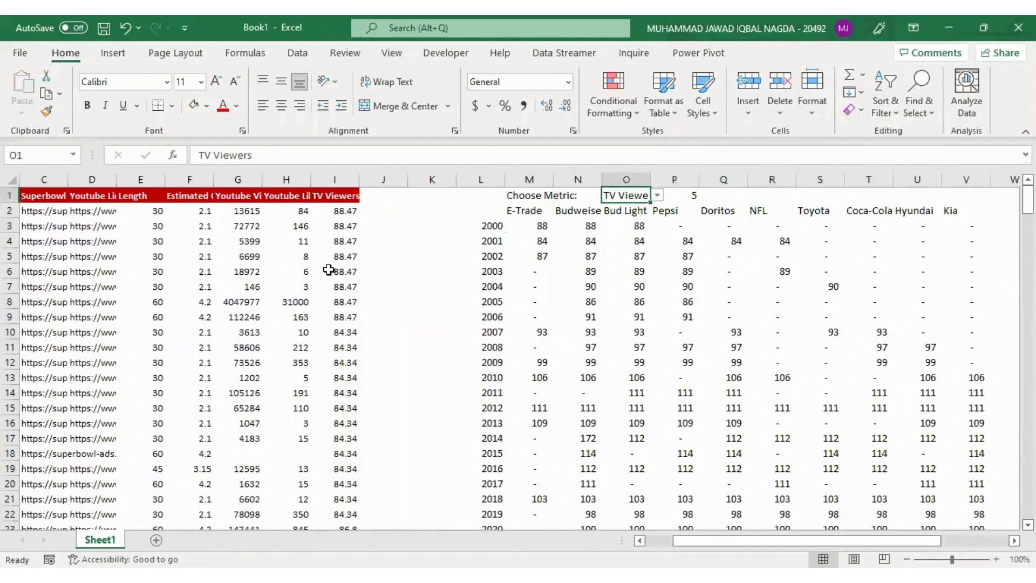
key("alt+Down")
key("Up")
key("Up")
key("Up")
key("Up")
key("Return")
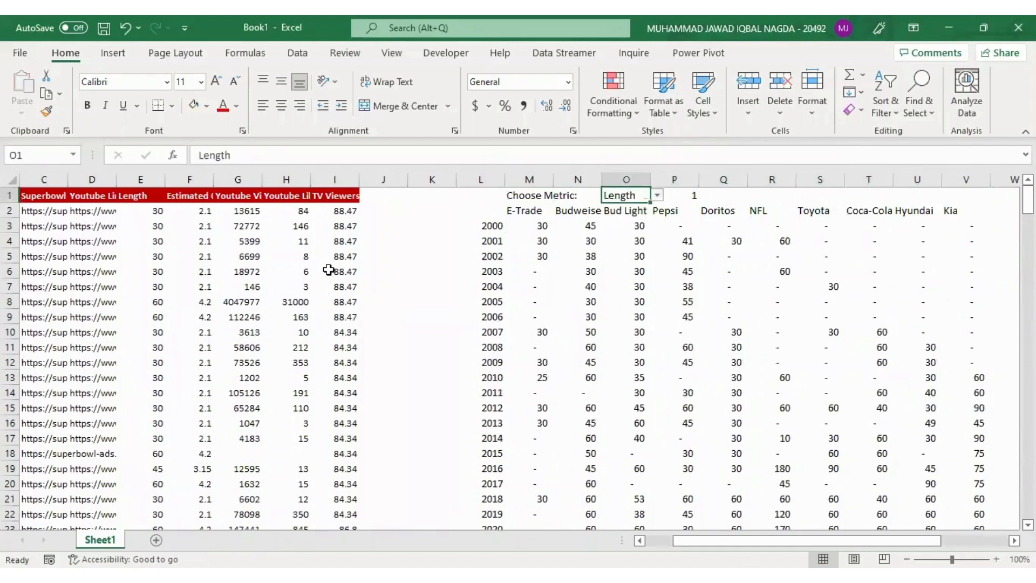
key("alt+Down")
key("Down")
key("Return")
Set the metric in O1 to Youtube Views
key("alt+Down")
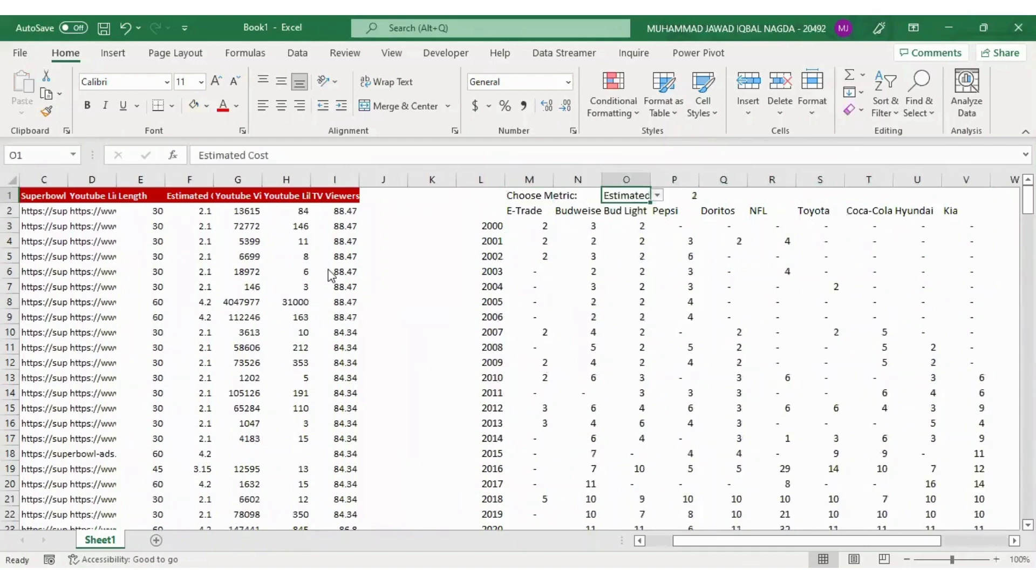
key("Down")
key("Return")
key("alt+Down")
key("Escape")
Autofit the widths of summary table columns L to V, based on the cells in L2:V4
key("Down")
key("Left")
key("Left")
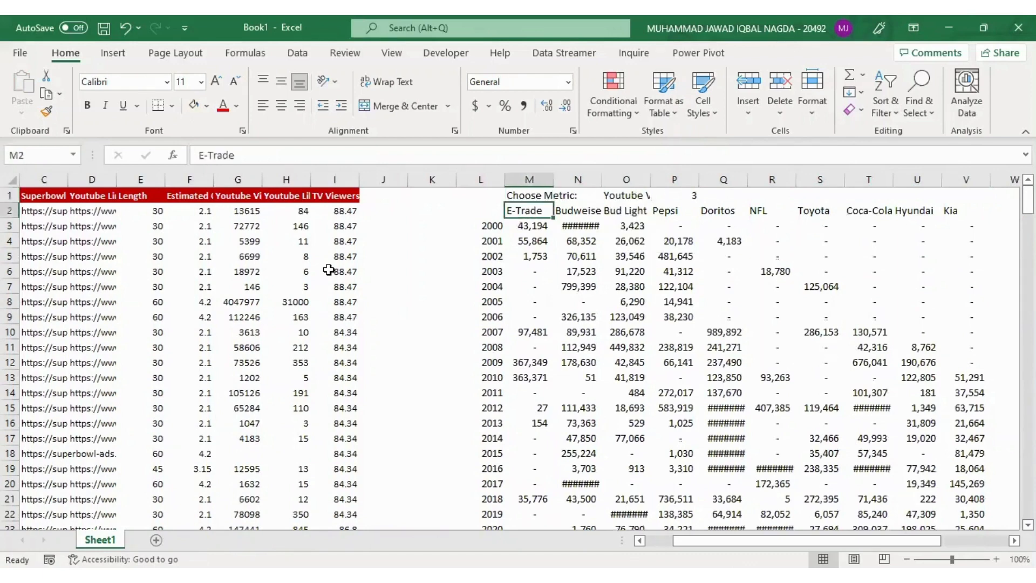
key("shift+Left")
key("shift+Right")
key("shift+Right")
key("shift+Right")
key("shift+Right")
key("shift+Right")
key("shift+Right")
key("shift+Right")
key("shift+Right")
key("shift+Right")
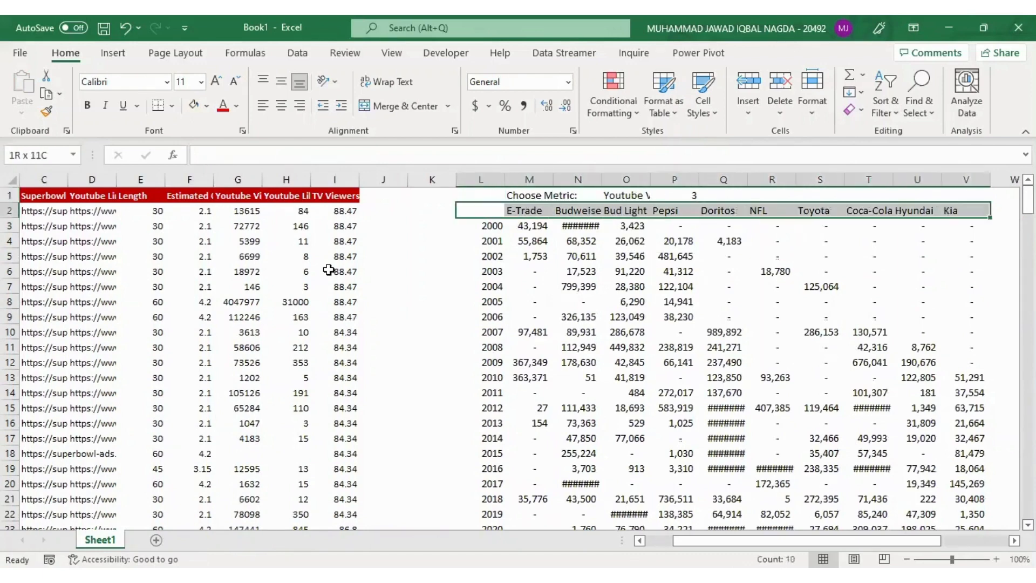
key("shift+Down")
key("shift+Down")
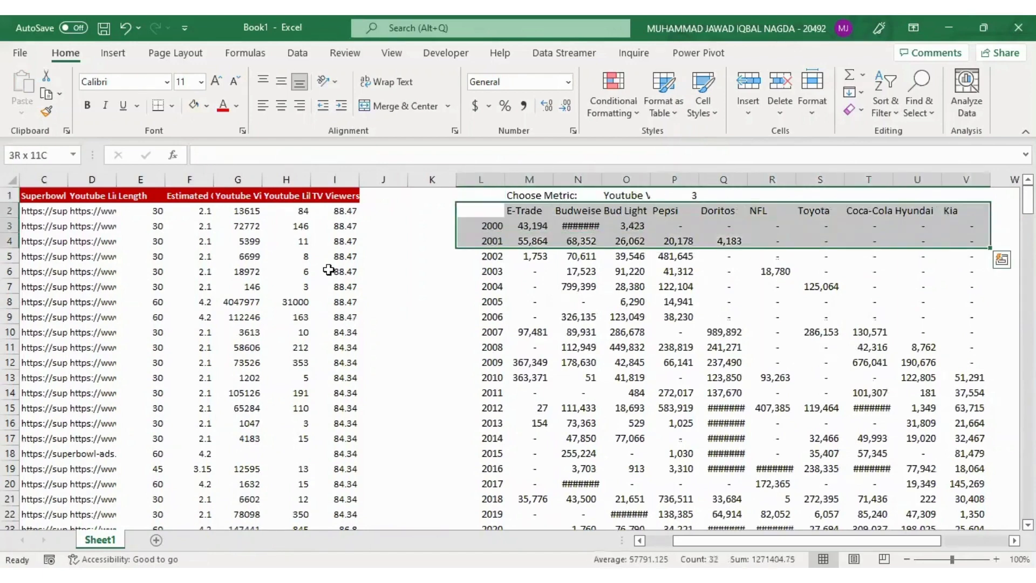
key("alt+h")
key("o")
key("i")
Examine the Budweiser column of the summary table from 2000 down to 2021
key("Right")
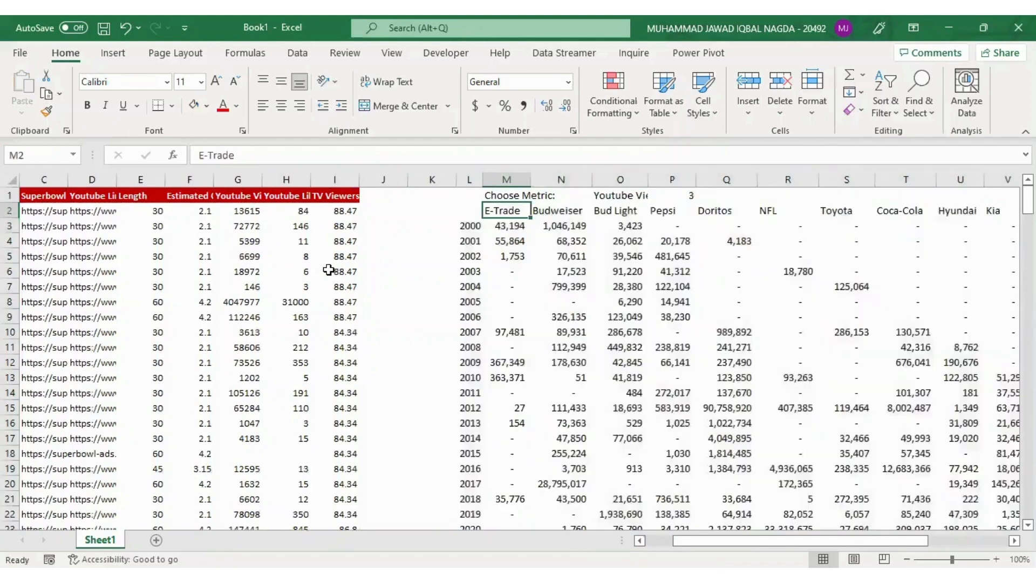
key("Down")
key("Right")
key("ctrl+Down")
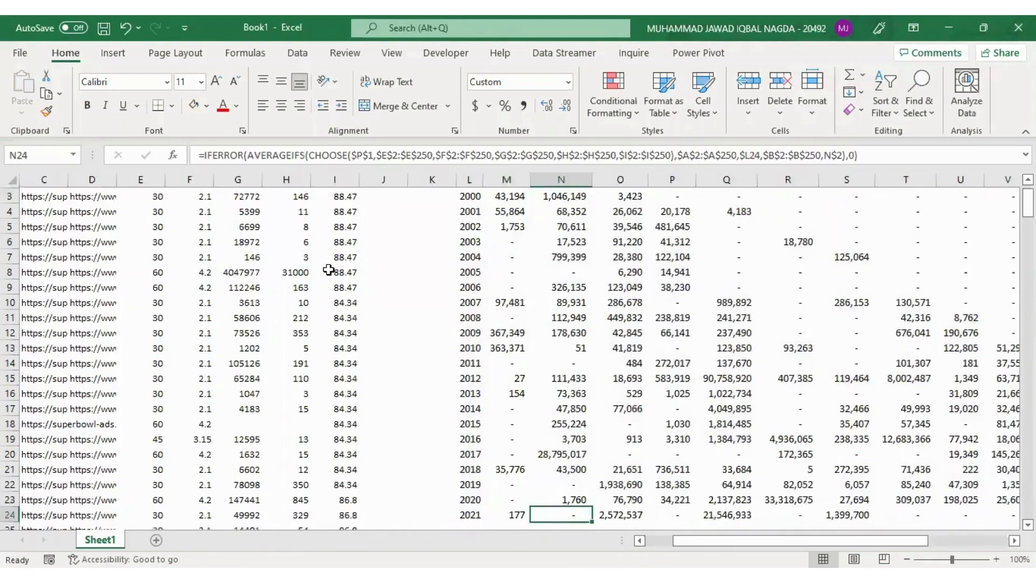
key("Down")
key("Down")
key("ctrl+Up")
key("ctrl+Up")
key("Down")
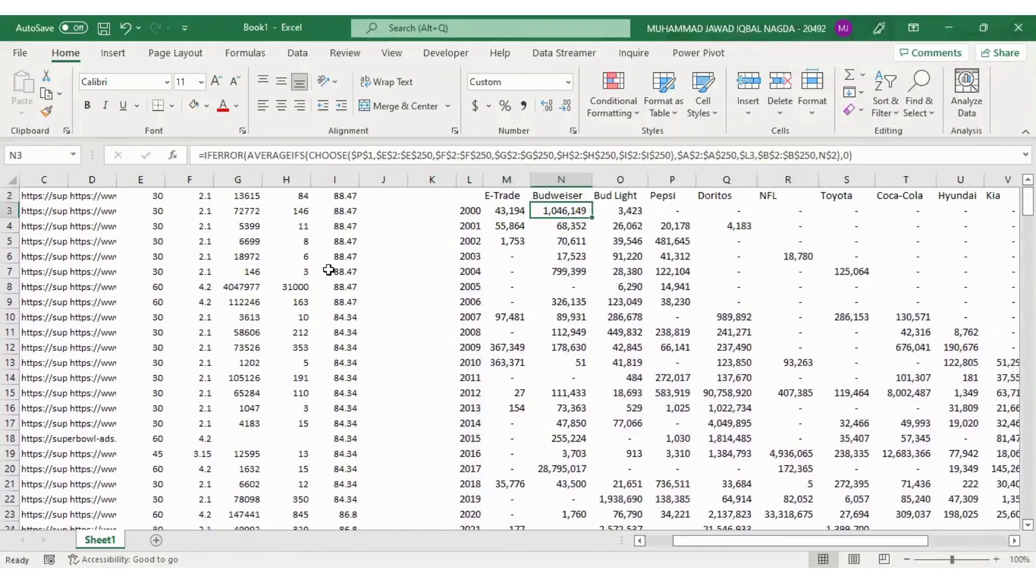
key("Up")
key("Up")
key("Down")
key("Down")
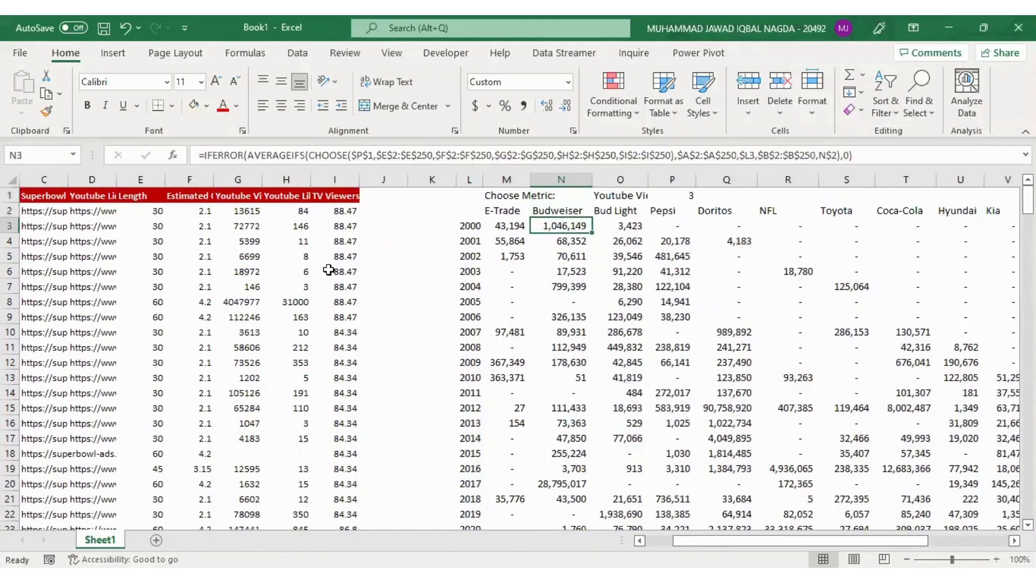
Enter the heading "Brand Comparison" in cell L26, two rows below the summary table's last year
key("ctrl+Down")
key("Down")
key("Down")
key("Left")
key("Left")
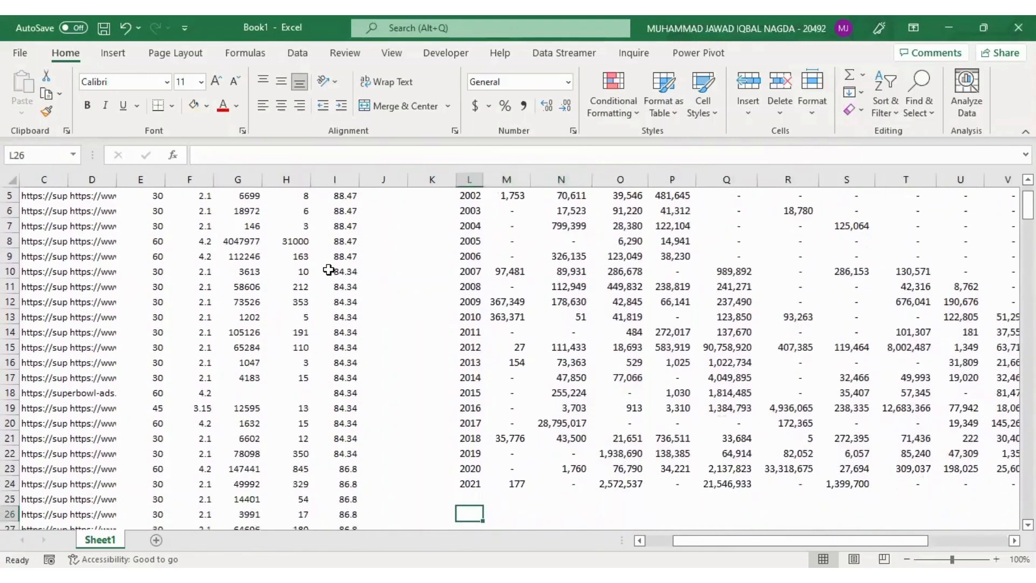
type("Com")
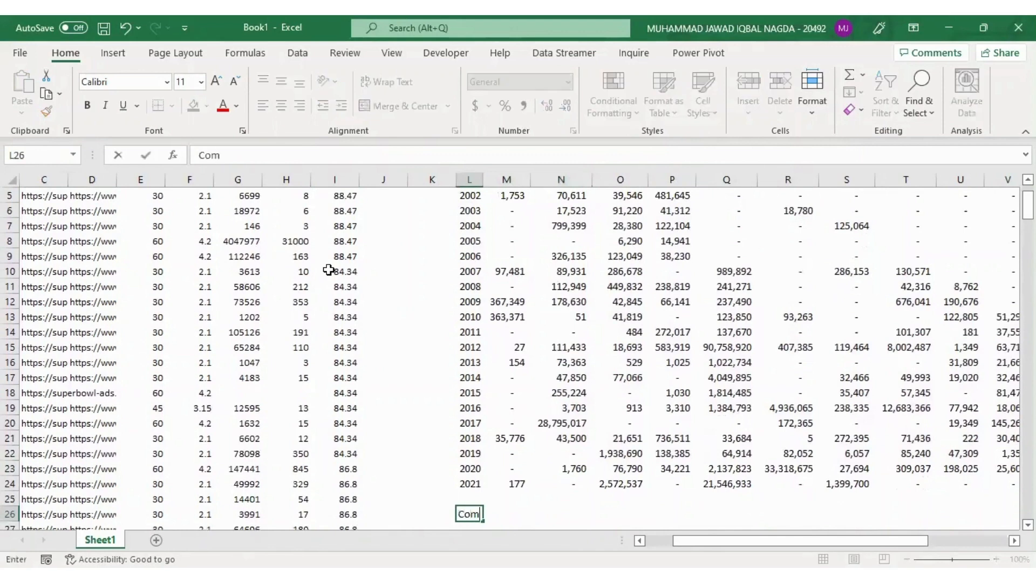
key("BackSpace")
key("BackSpace")
key("BackSpace")
type("Brand Comparison")
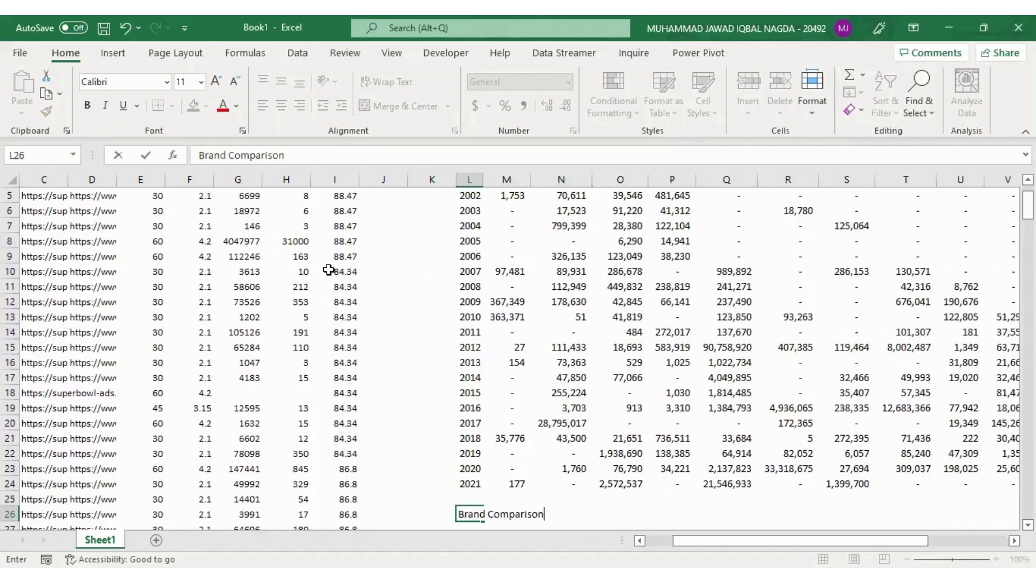
key("Return")
Make the Brand Comparison heading bold and underlined
key("Up")
key("ctrl+b")
key("ctrl+u")
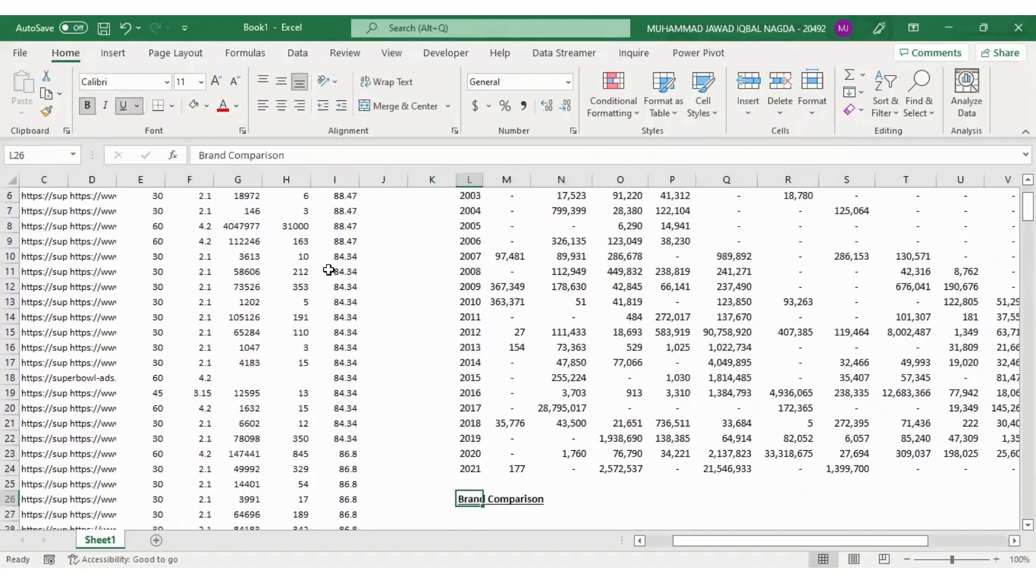
Enter the label "Brand1" in cell M28, under the Brand Comparison heading
key("Down")
key("Down")
key("Down")
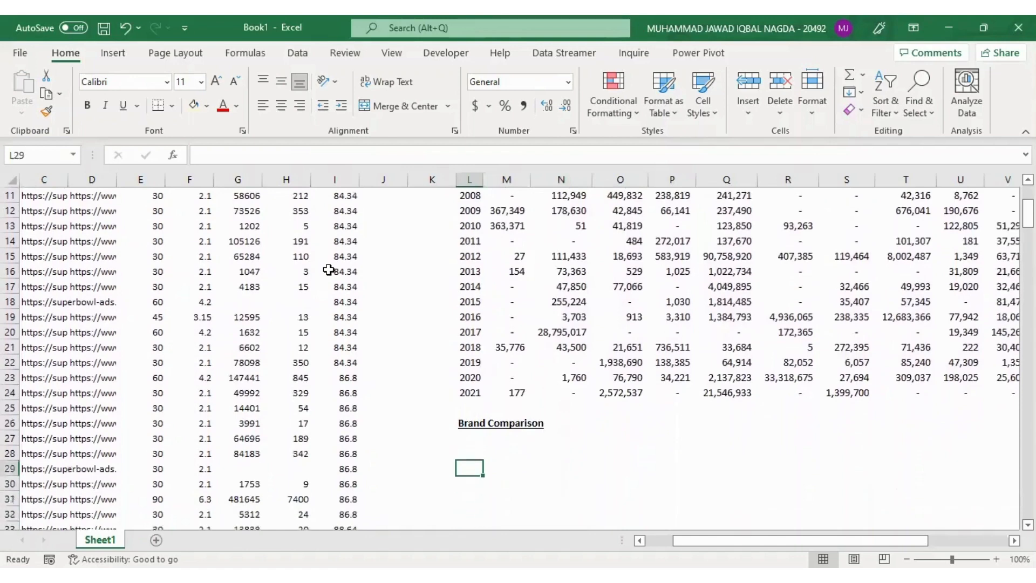
key("Up")
key("Right")
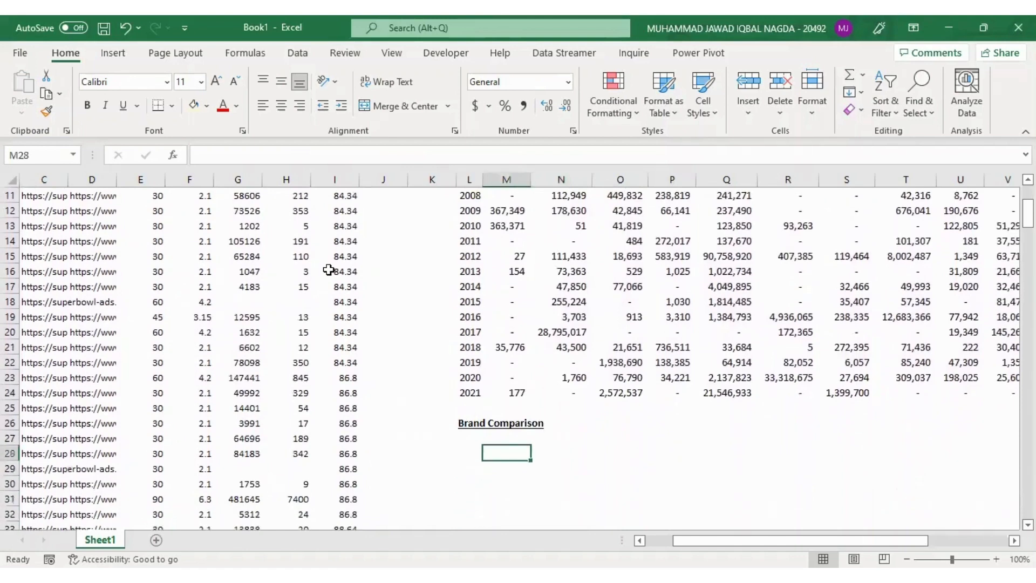
type("Brand1")
key("Return")
Begin a data validation rule for cell N28, beside the Brand1 label, that allows a List
key("Up")
key("Right")
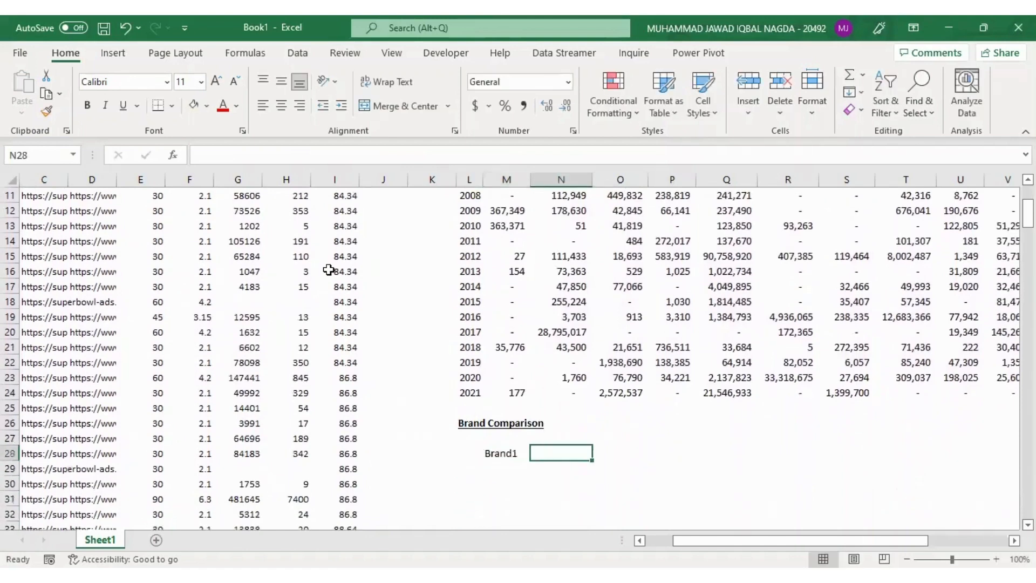
key("alt+a")
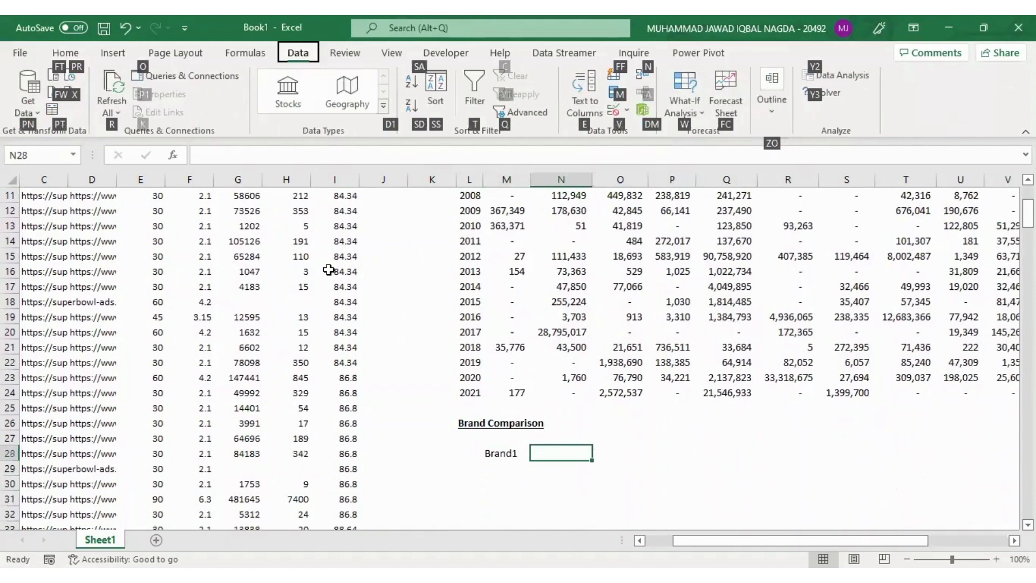
key("v")
key("v")
key("alt+Down")
key("Down")
key("Down")
key("Down")
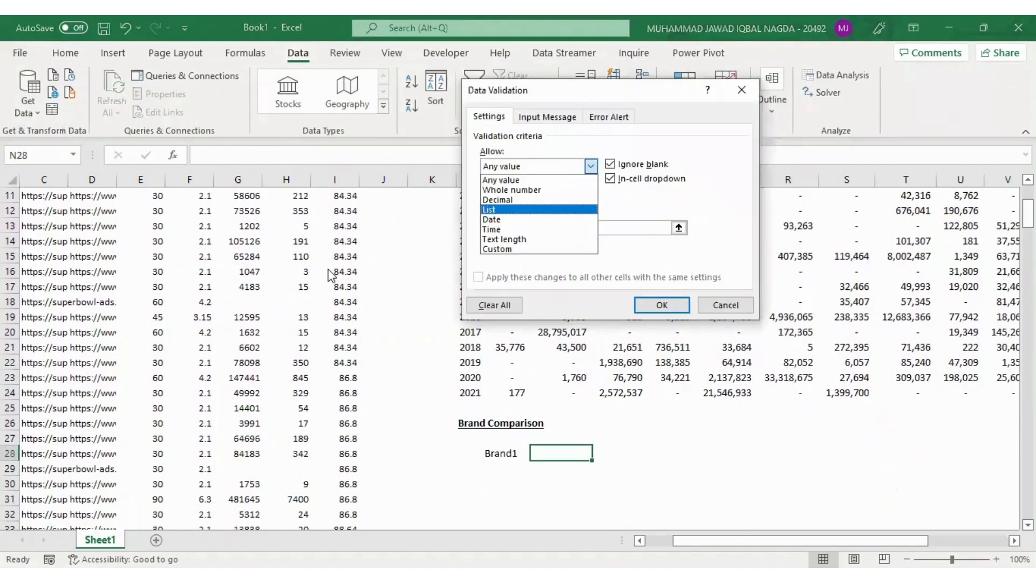
key("Return")
Set the brand names in row 2, starting at M2, as the list source for cell N28 and confirm the validation rule
left_click(678, 228)
left_click(624, 266)
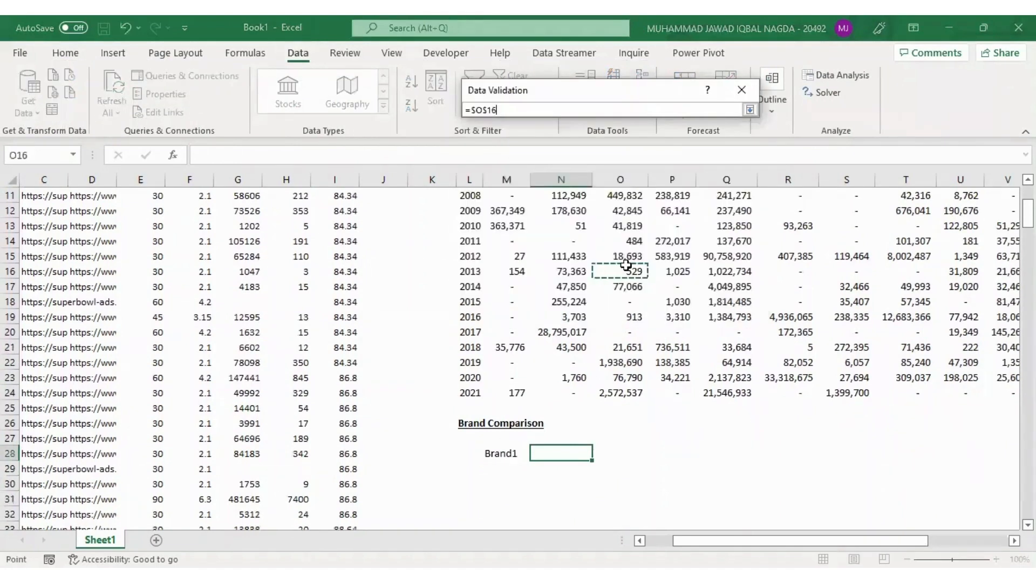
key("Up")
key("Up")
key("Up")
key("Up")
key("Up")
key("Up")
key("Up")
key("Up")
key("Up")
key("Up")
key("Up")
key("Up")
key("Up")
key("Up")
key("Left")
key("Left")
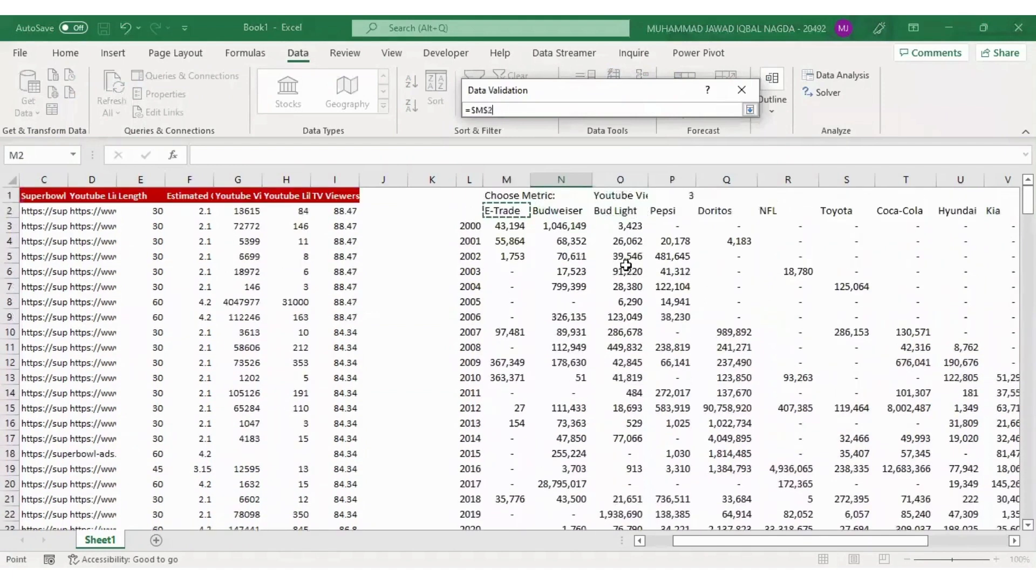
key("Return")
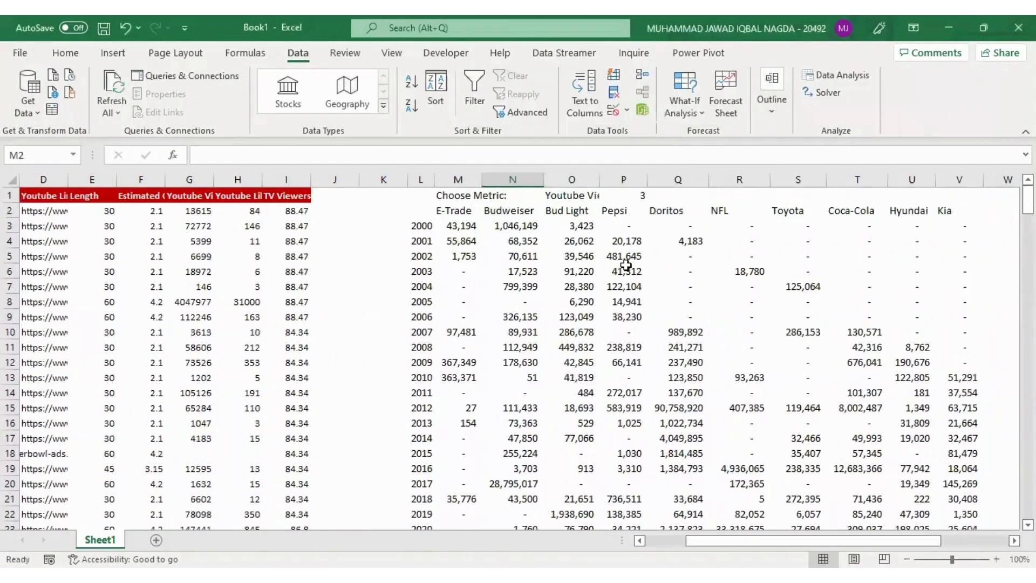
Copy the Brand1 label and its dropdown cell, M28:N28, to Q28:R28
key("Left")
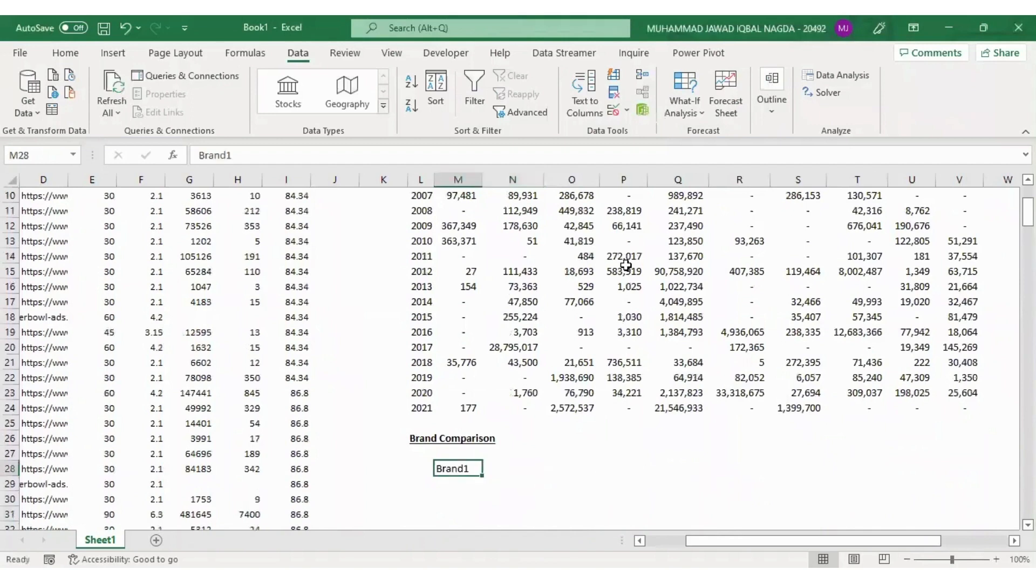
key("ctrl+c")
key("Right")
key("Right")
key("Right")
key("Right")
key("ctrl+v")
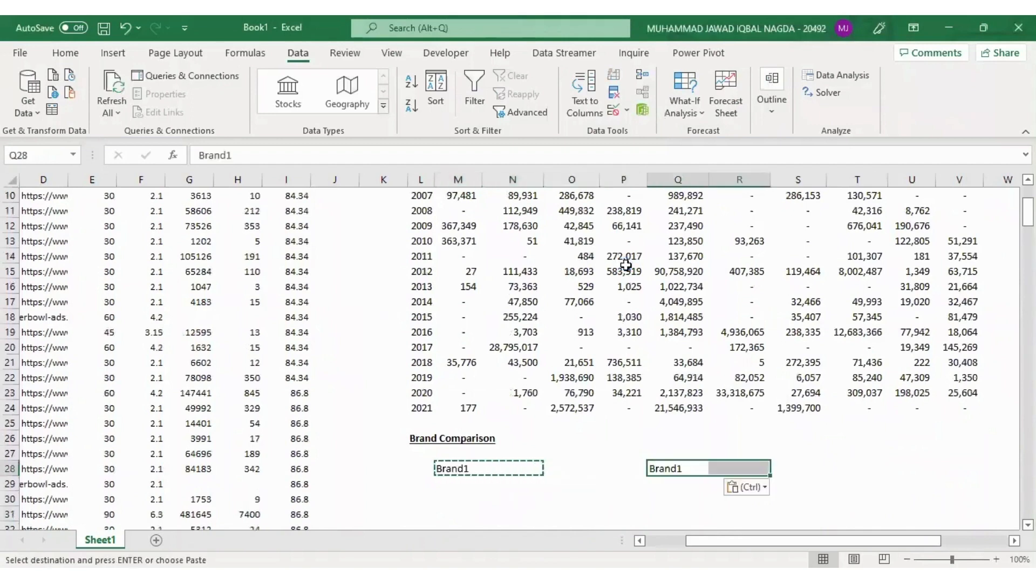
Change the copied label in Q28 to "Brand2"
key("Escape")
key("F2")
key("BackSpace")
type("2")
key("Return")
key("Up")
Choose Bud Light from the Brand2 dropdown in R28
key("Right")
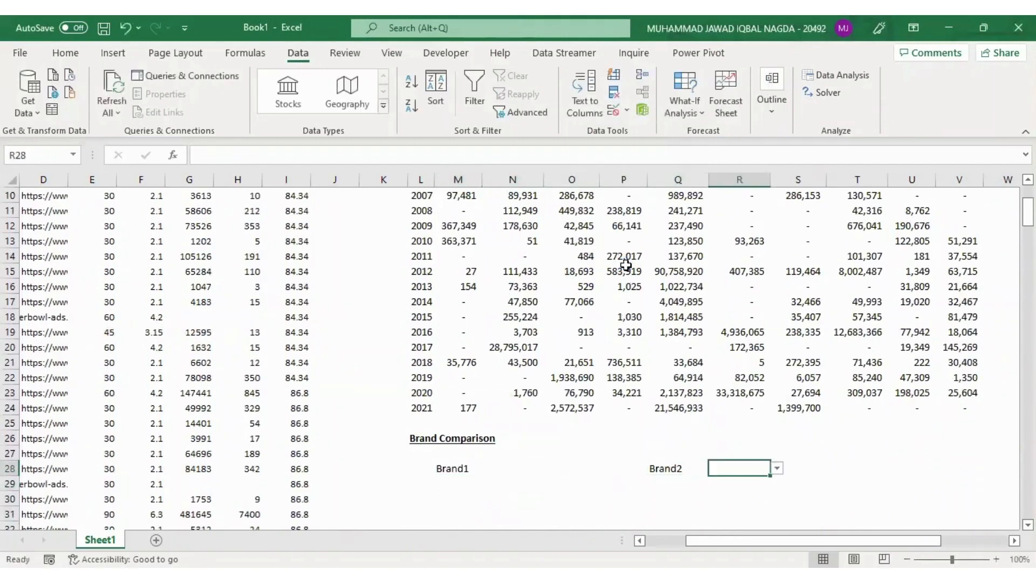
key("alt+Down")
key("Down")
key("Return")
Choose Budweiser from the Brand1 dropdown in N28
key("Left")
key("Left")
key("Left")
key("Left")
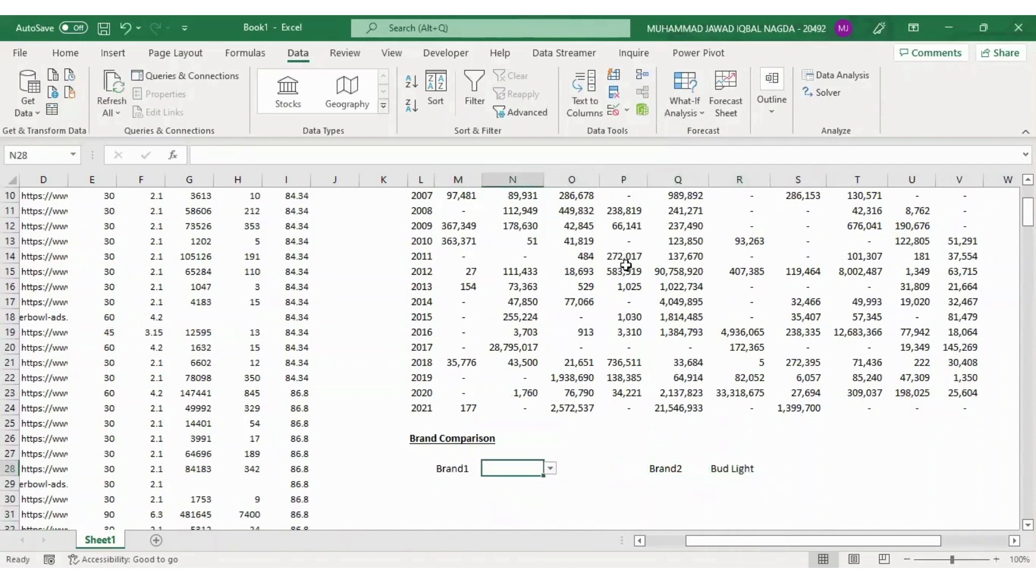
key("alt+Down")
key("Down")
key("Return")
Start a conditional formatting rule for the summary table values M3:V24 that uses a formula to determine which cells to format
key("Up")
key("Up")
key("Up")
key("Up")
key("Up")
key("Up")
key("Up")
key("Up")
key("Up")
key("Up")
key("Up")
key("Up")
key("Up")
key("Up")
key("Up")
key("Up")
key("Up")
key("Up")
key("Up")
key("Up")
key("Up")
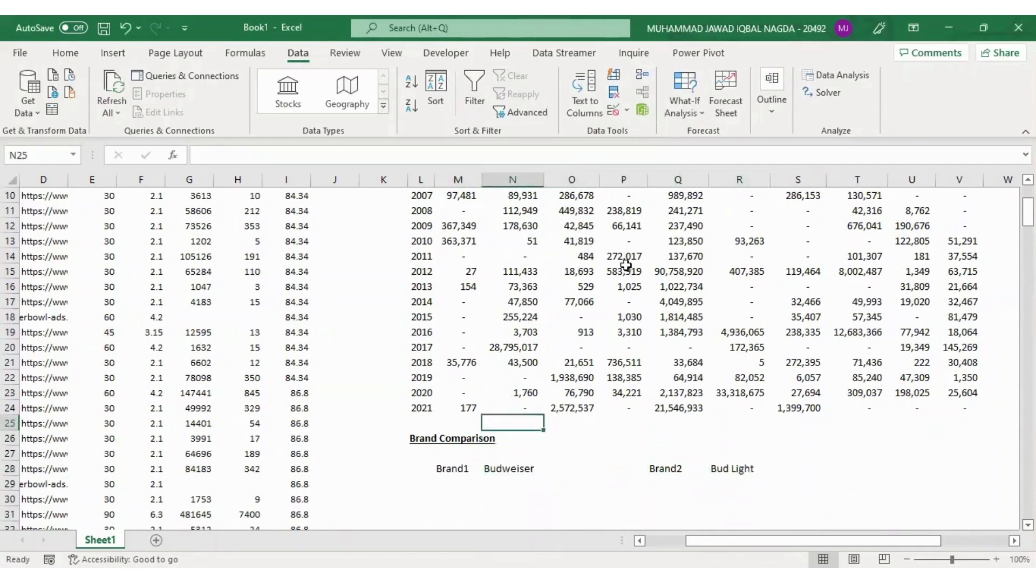
key("Left")
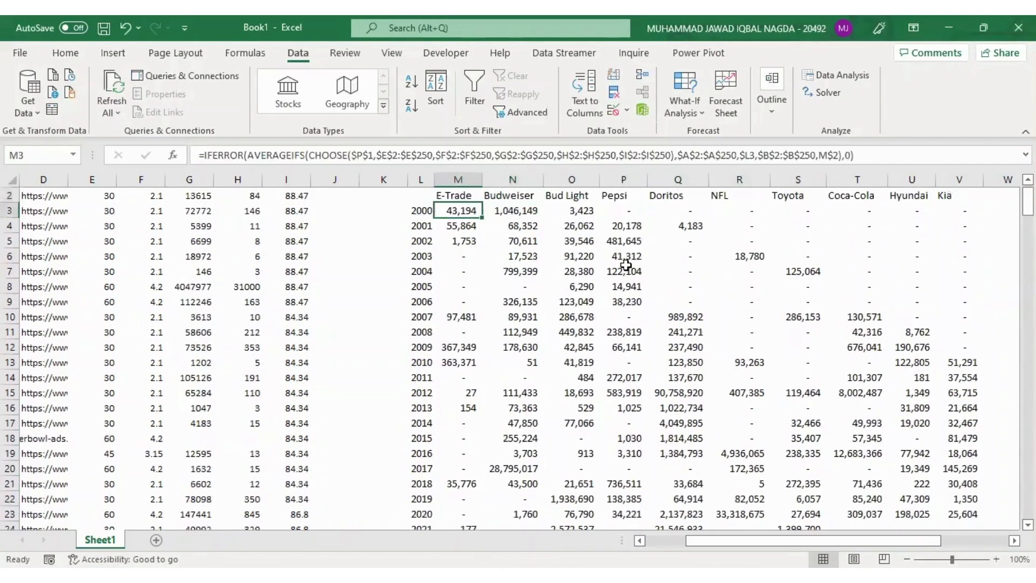
key("ctrl+shift+Right")
key("ctrl+shift+Down")
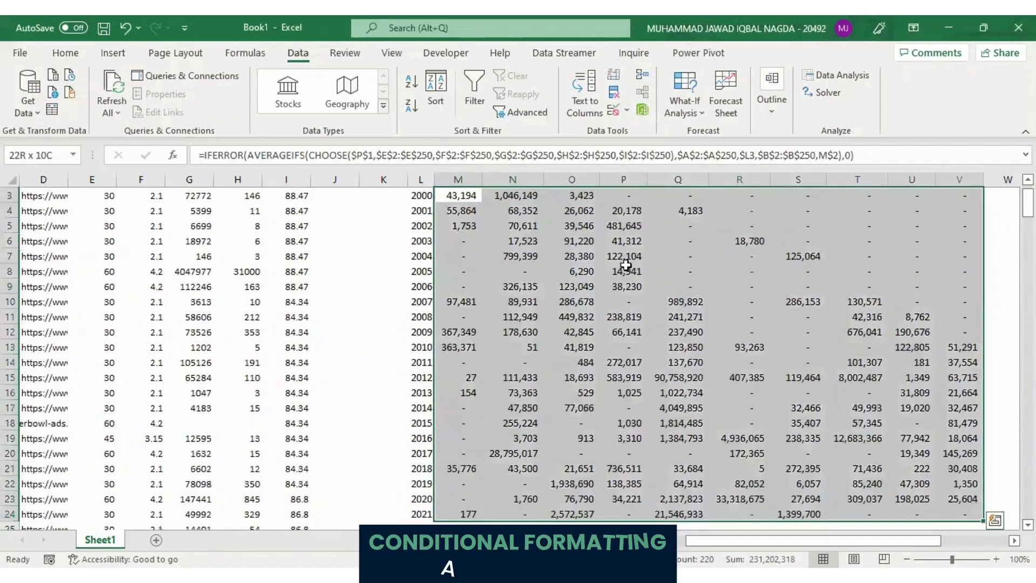
key("alt")
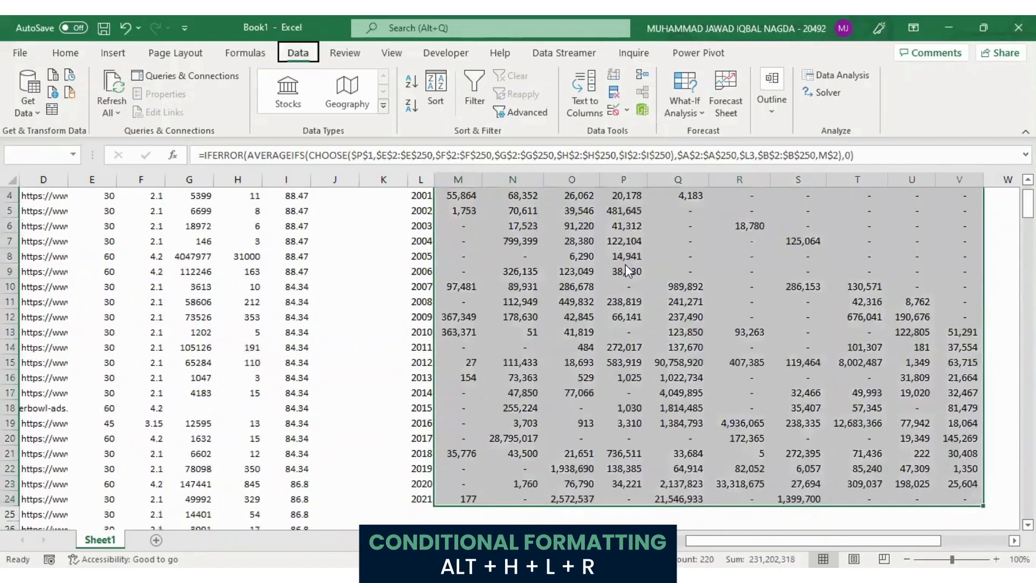
key("h")
key("l")
key("r")
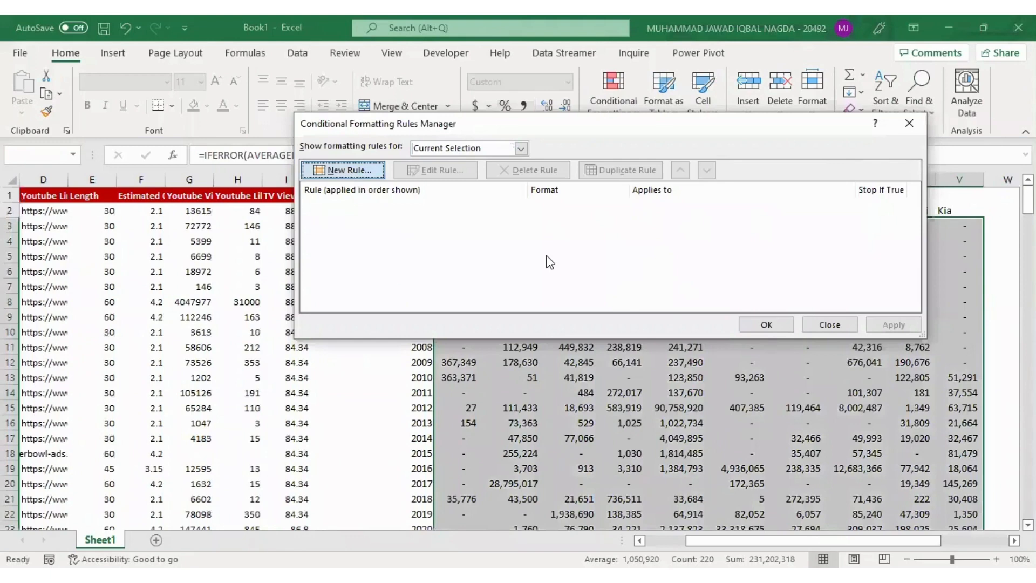
key("alt+n")
left_click(556, 192)
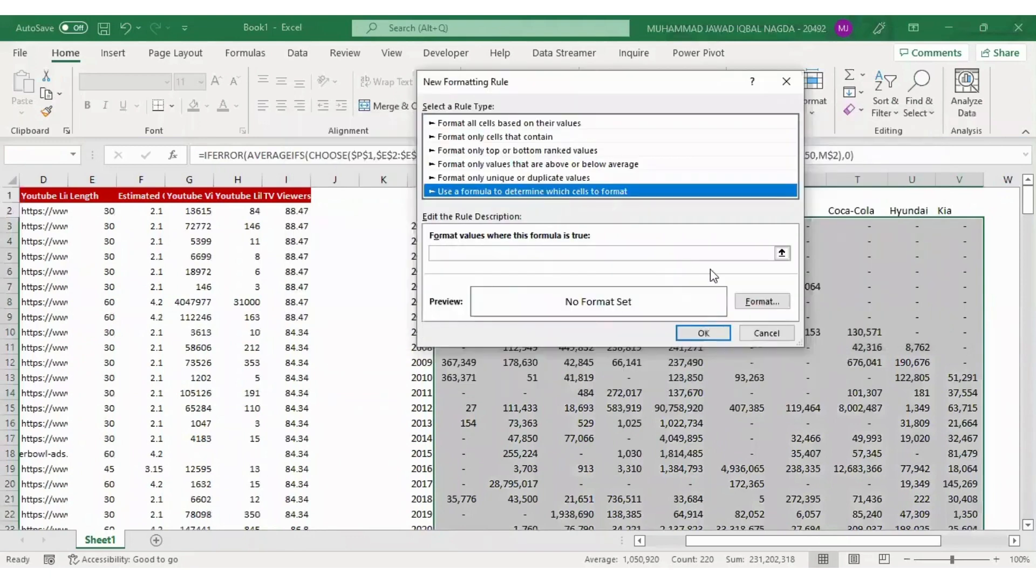
Enter the rule formula =M$2=$N$28, matching each column's brand header to the Brand1 choice
left_click(782, 254)
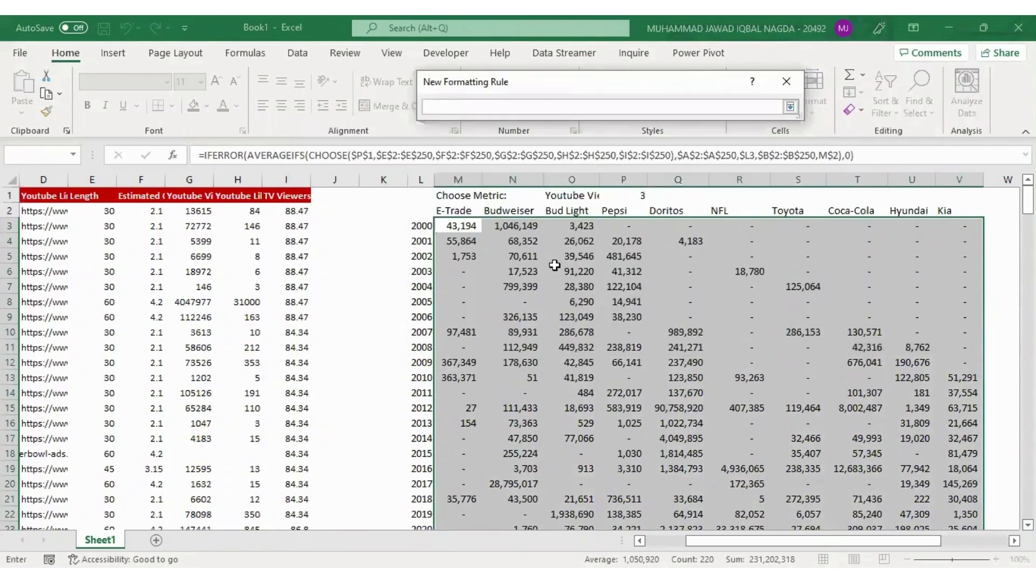
left_click(466, 212)
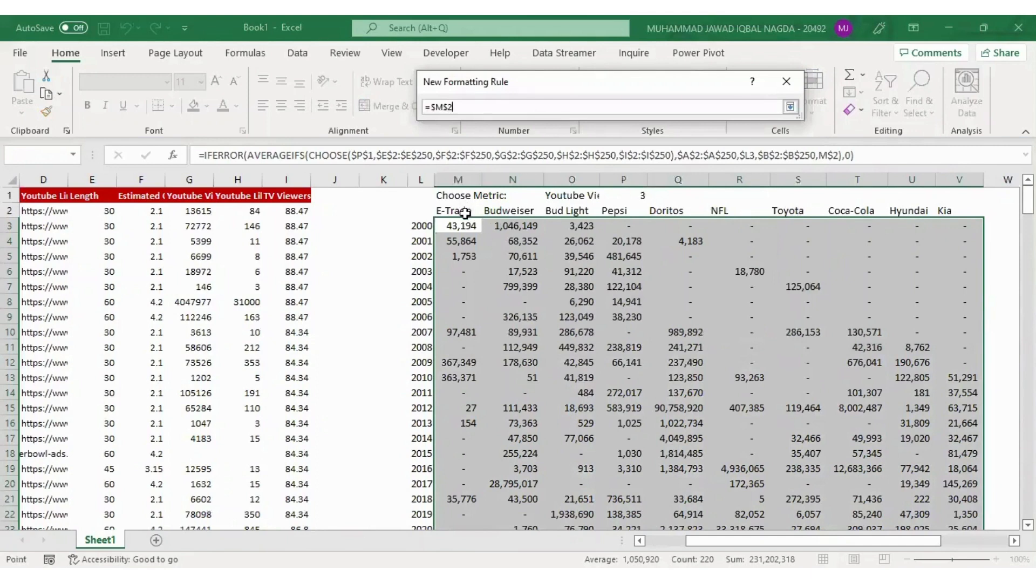
left_click(432, 107)
key("BackSpace")
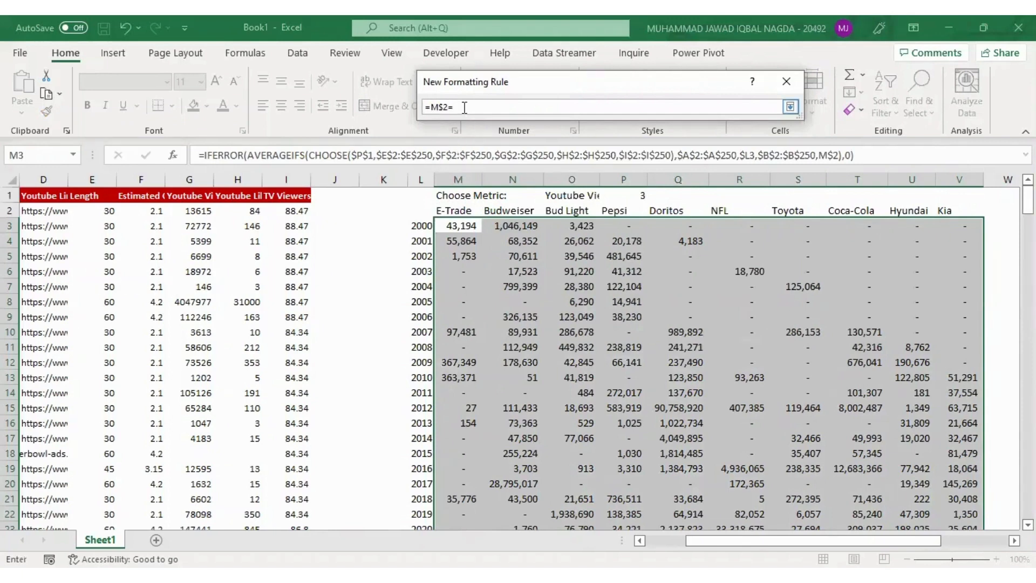
left_click(433, 282)
key("ctrl+Down")
key("Down")
key("Down")
key("Down")
key("Down")
key("Right")
key("Right")
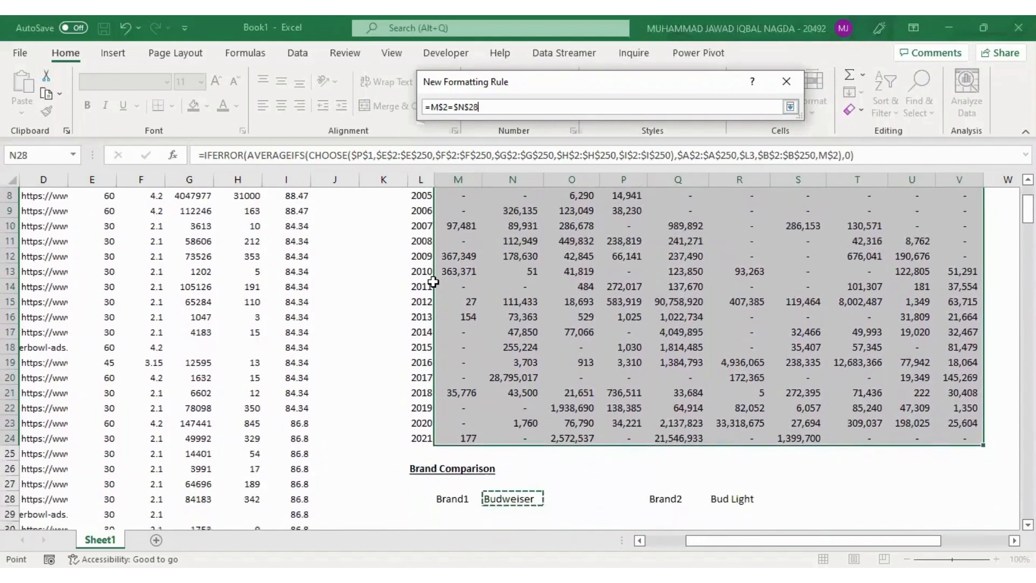
key("Return")
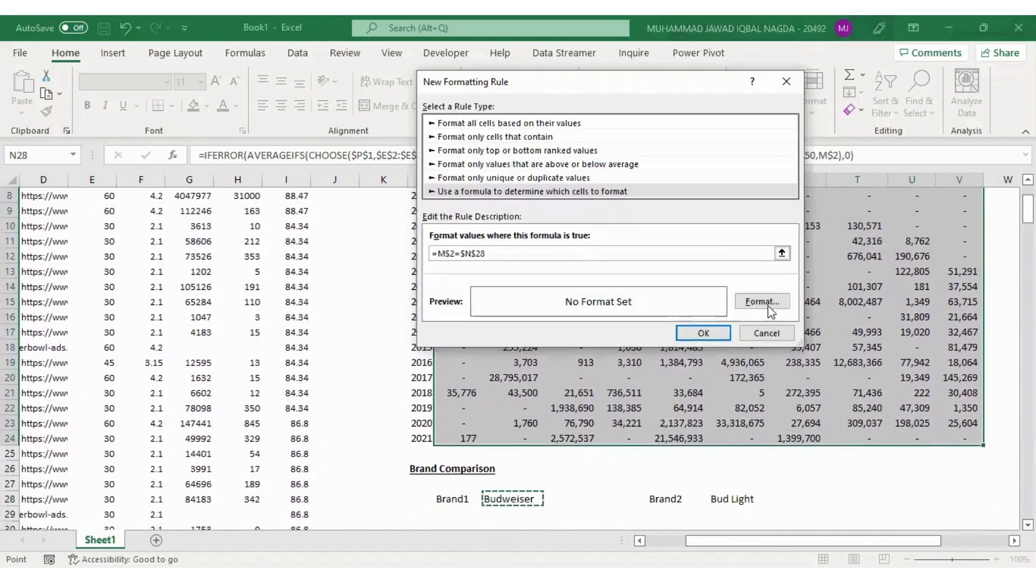
Give the Brand1 rule a light gold fill and apply it to the summary table
key("Return")
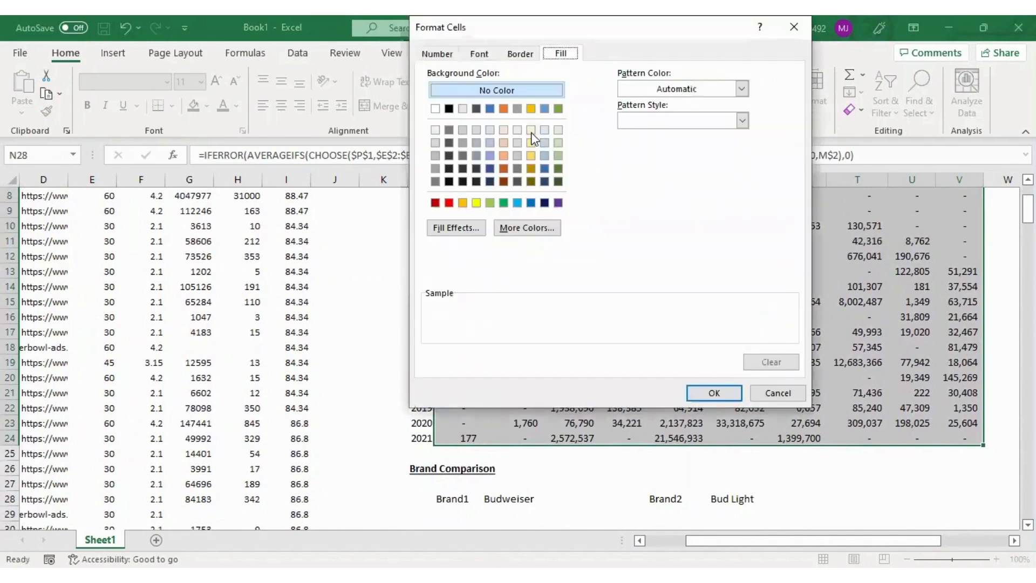
left_click(531, 131)
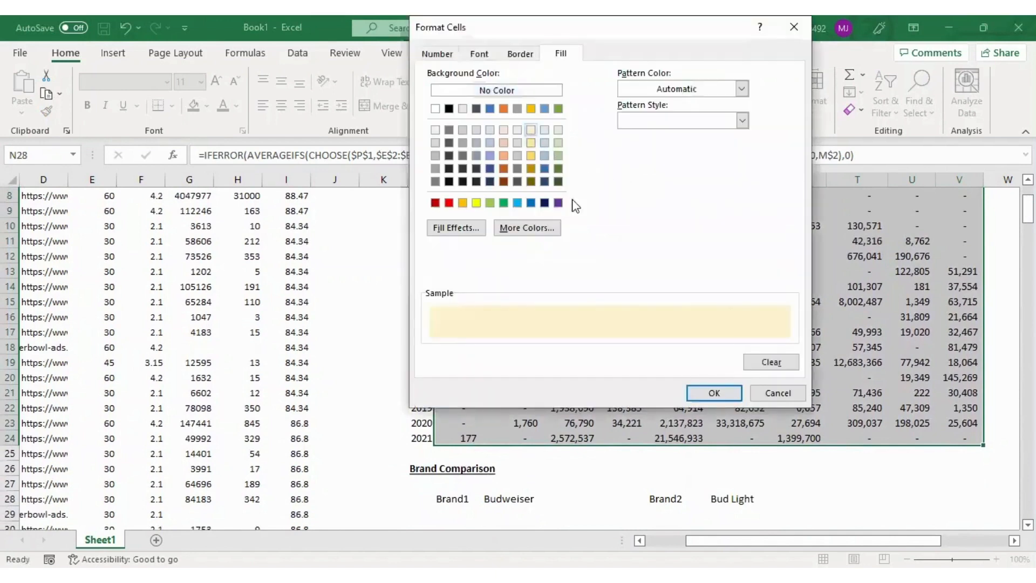
left_click(713, 393)
left_click(705, 338)
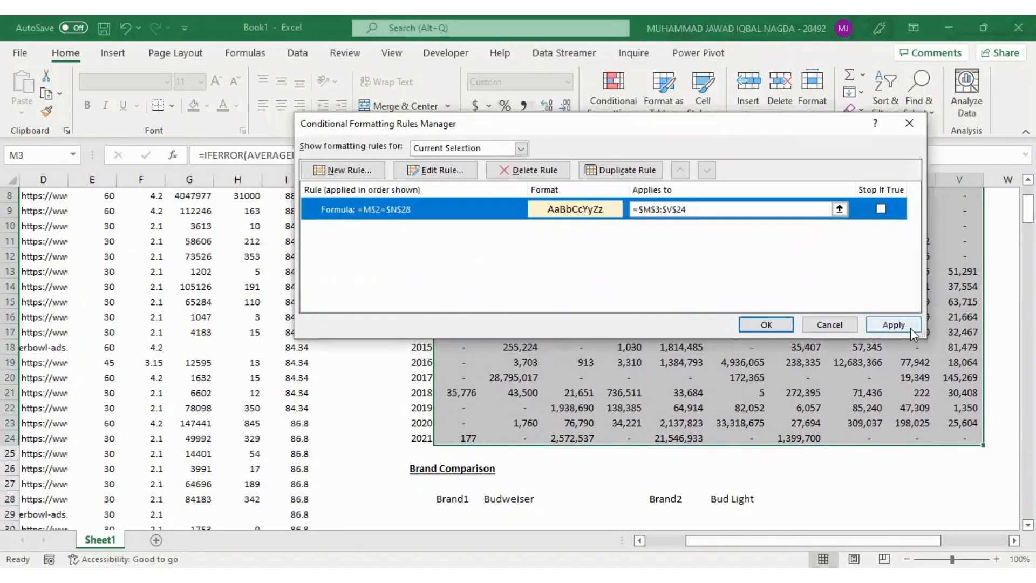
left_click(911, 328)
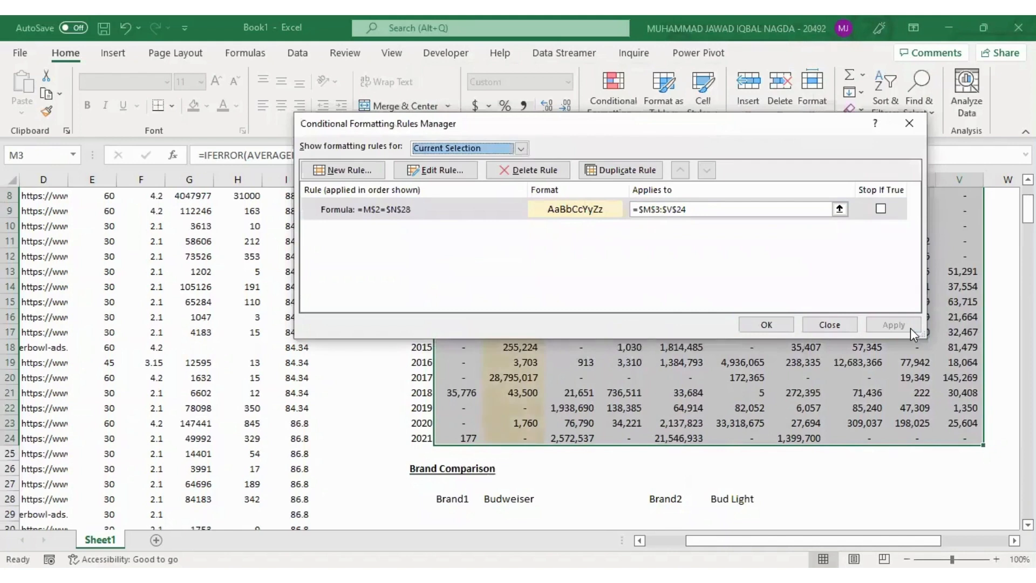
left_click(749, 326)
Select the summary table values M3:V24 again and start a second formula-based conditional formatting rule
left_click(621, 323)
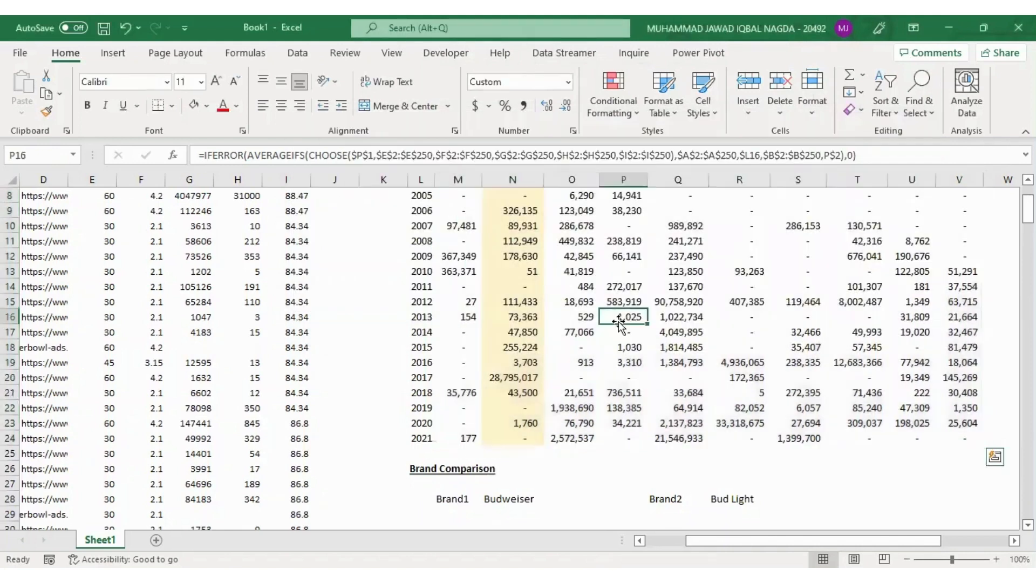
key("ctrl+Left")
key("ctrl+Up")
key("Down")
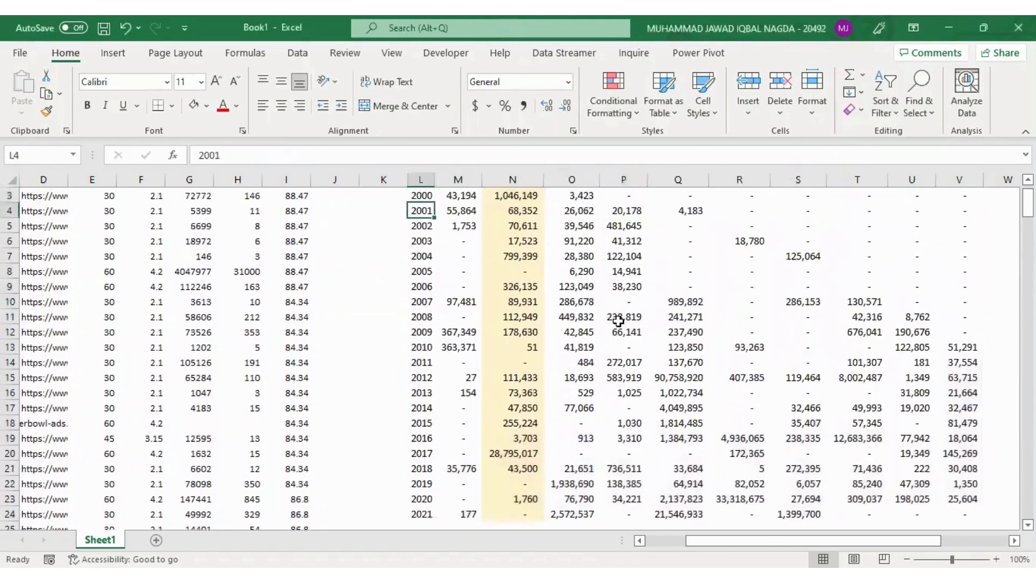
key("Right")
key("ctrl+Up")
key("Down")
key("ctrl+shift+Right")
key("ctrl+shift+Down")
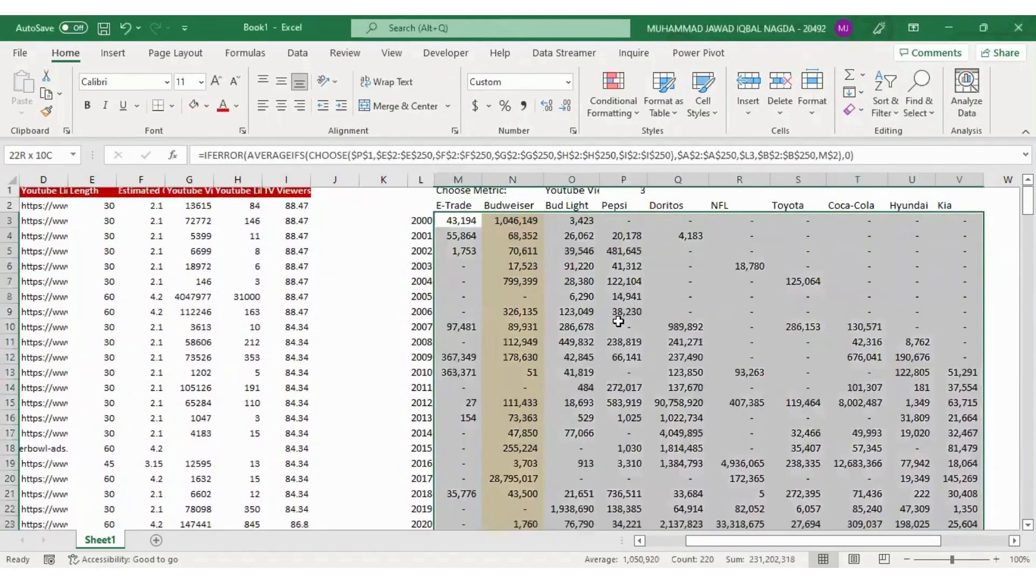
scroll(618, 321, "down", 1)
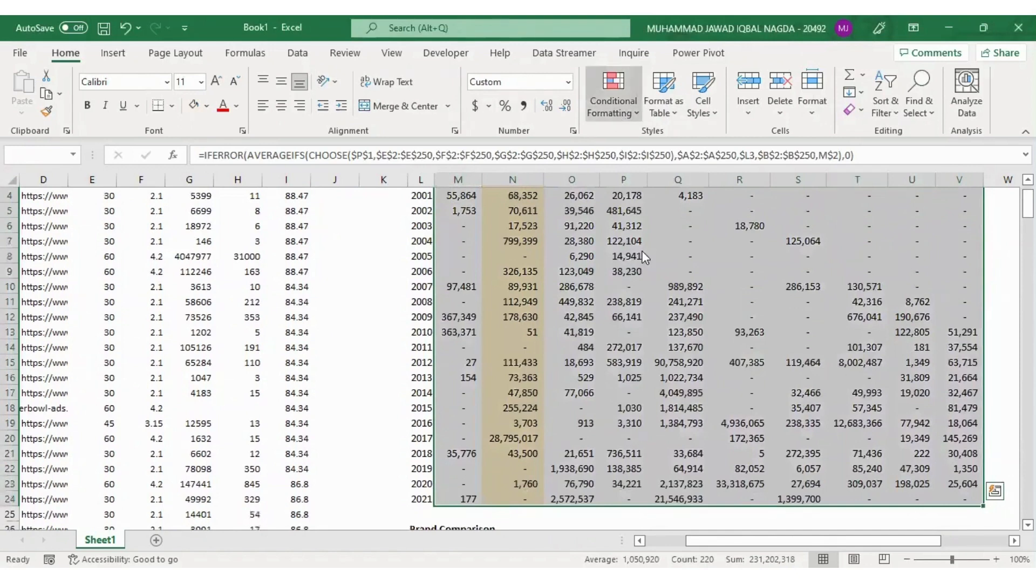
left_click(646, 315)
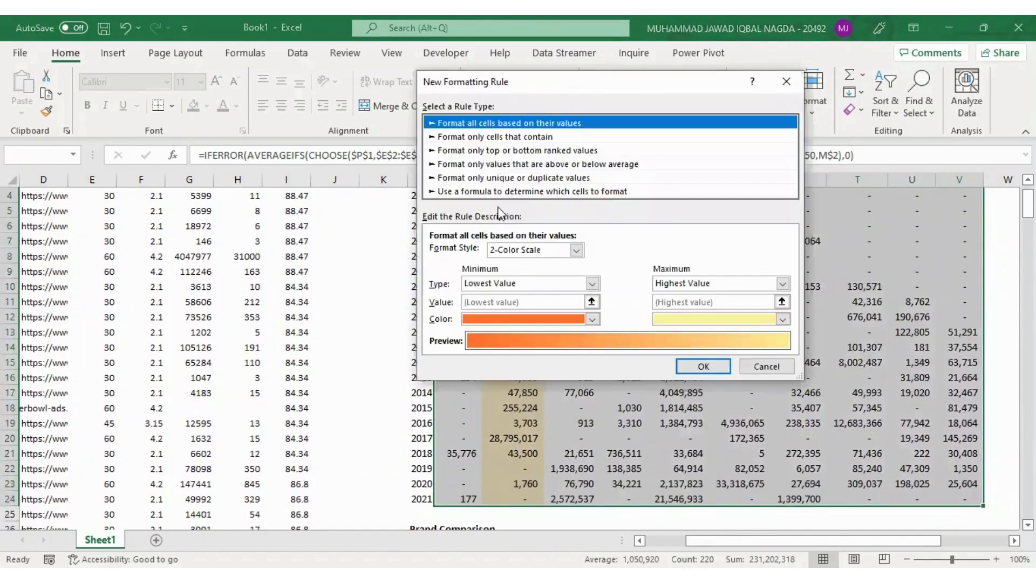
left_click(499, 193)
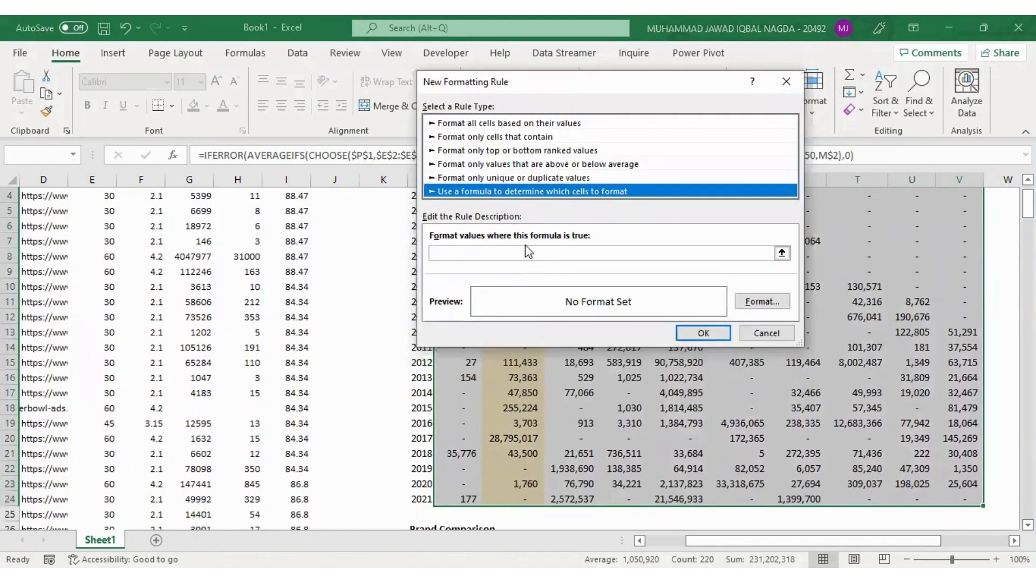
Enter the rule formula =M$2=$R$28, matching each column's brand header to the Brand2 choice
left_click(527, 253)
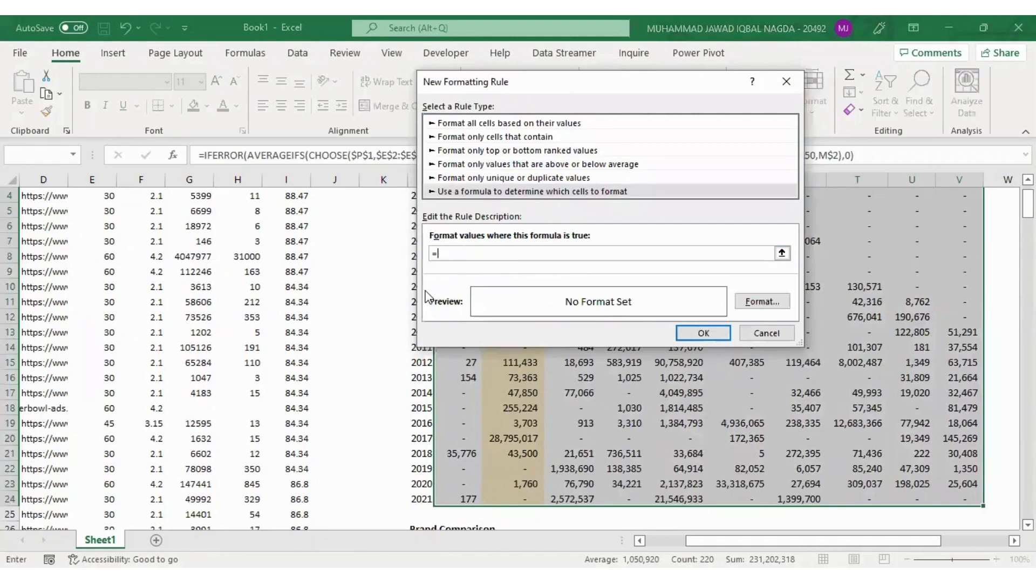
left_click(392, 292)
key("Right")
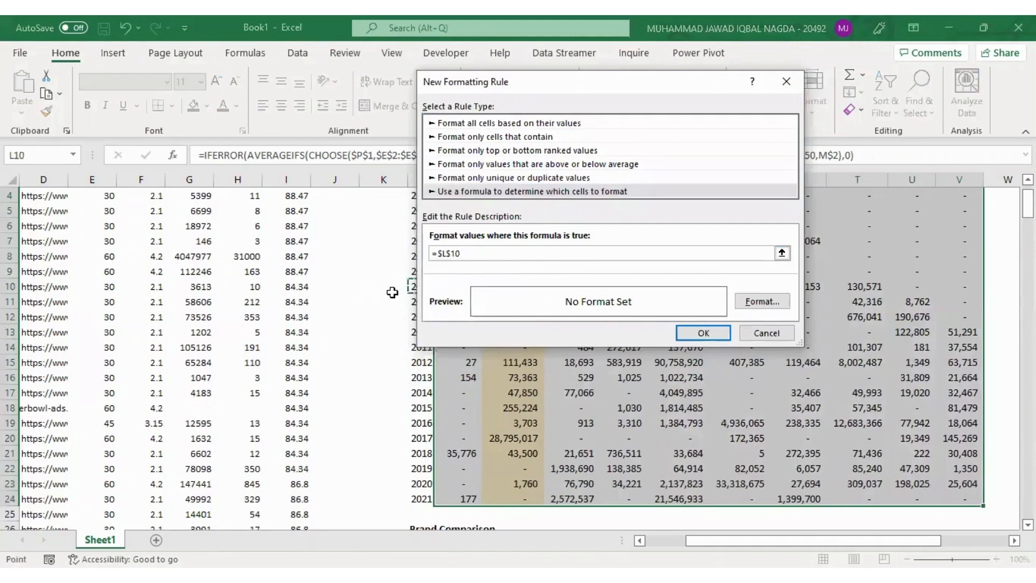
key("Up")
key("Up")
key("Up")
key("Up")
key("Up")
key("Up")
key("Up")
key("Up")
key("Up")
key("Up")
key("Right")
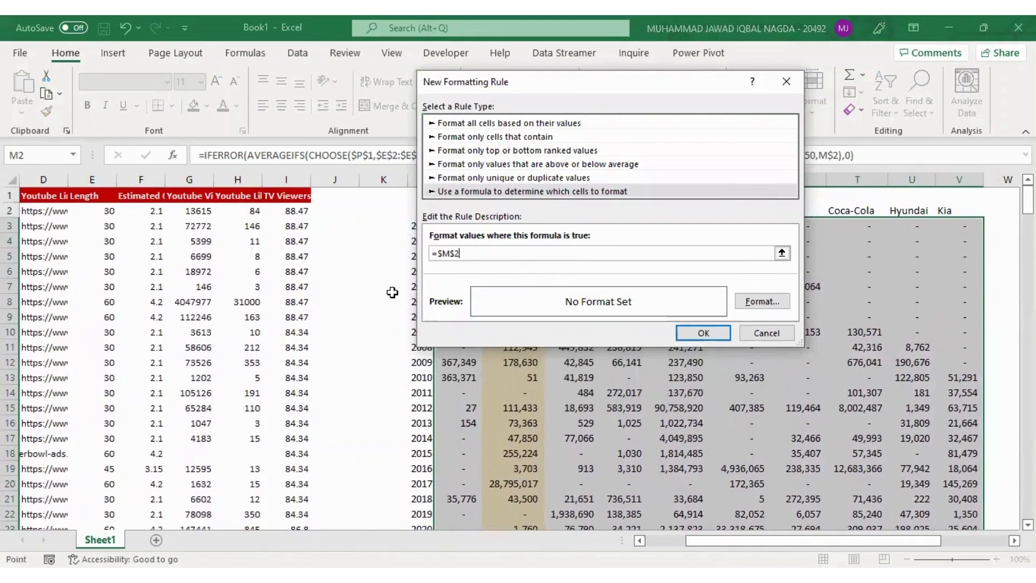
left_click(439, 253)
key("BackSpace")
left_click(669, 421)
key("ctrl+Down")
key("Down")
key("Down")
key("Right")
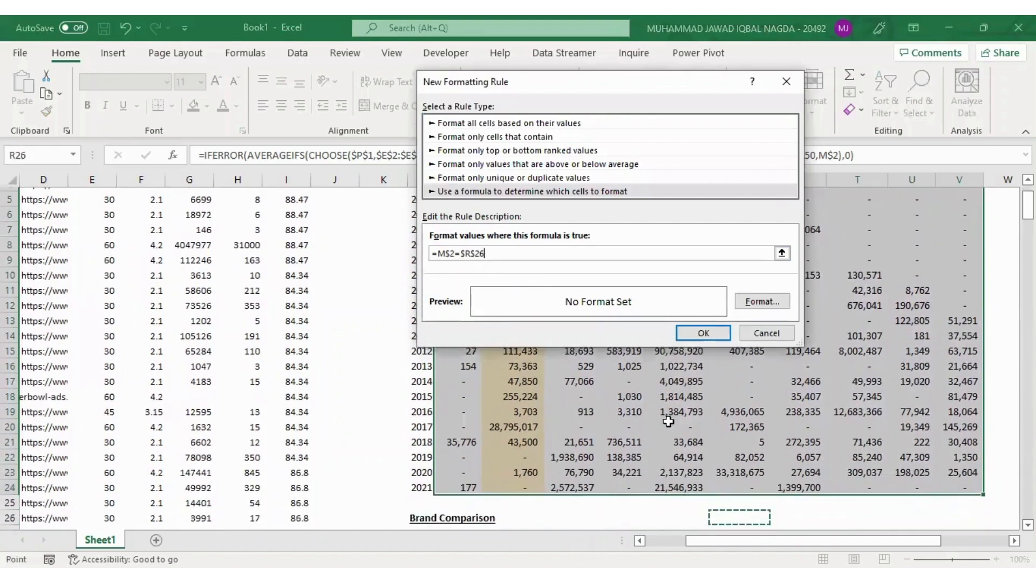
key("Down")
key("Down")
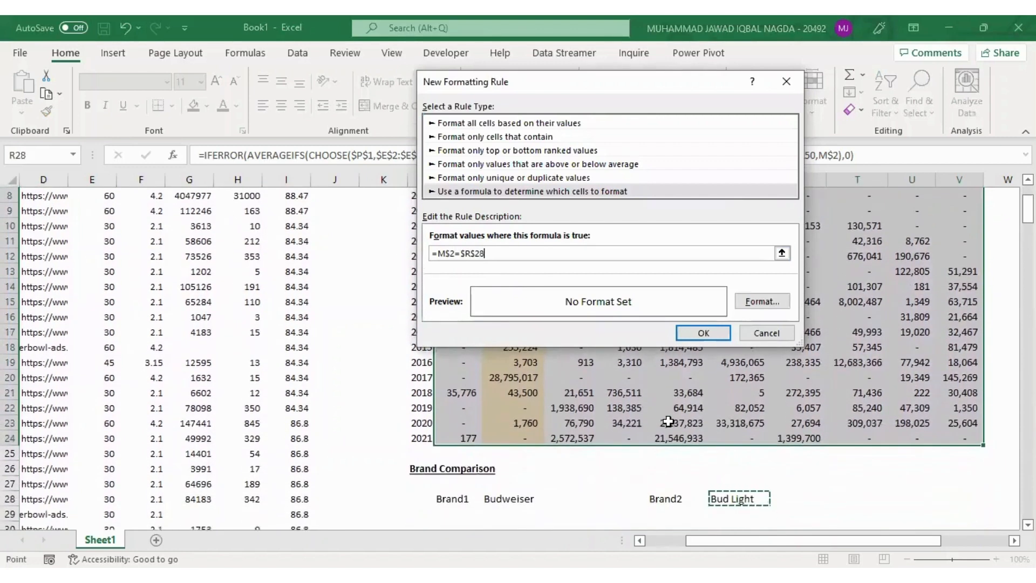
Give the Brand2 rule a light blue fill and apply it to the summary table
left_click(777, 308)
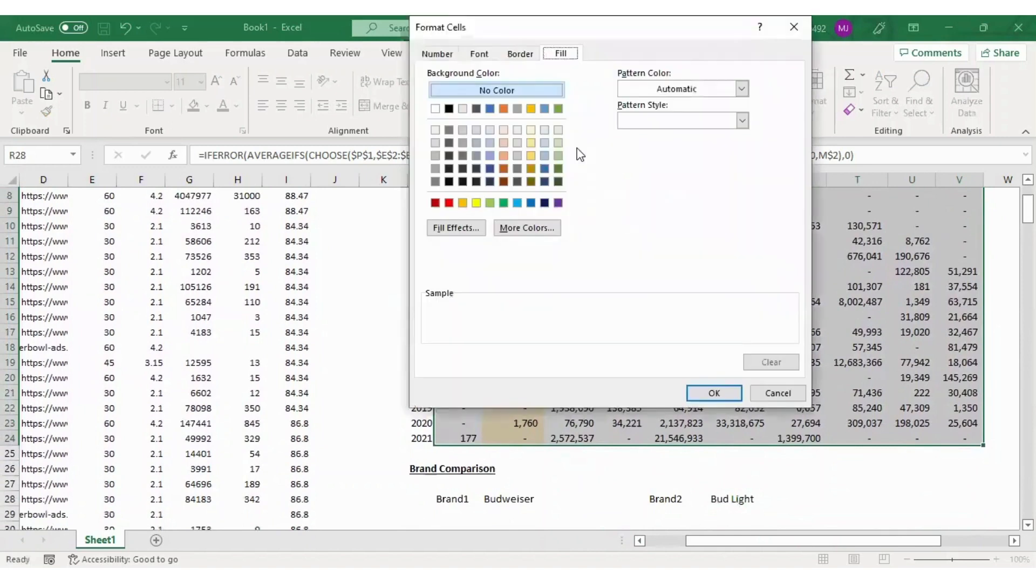
left_click(545, 130)
left_click(703, 391)
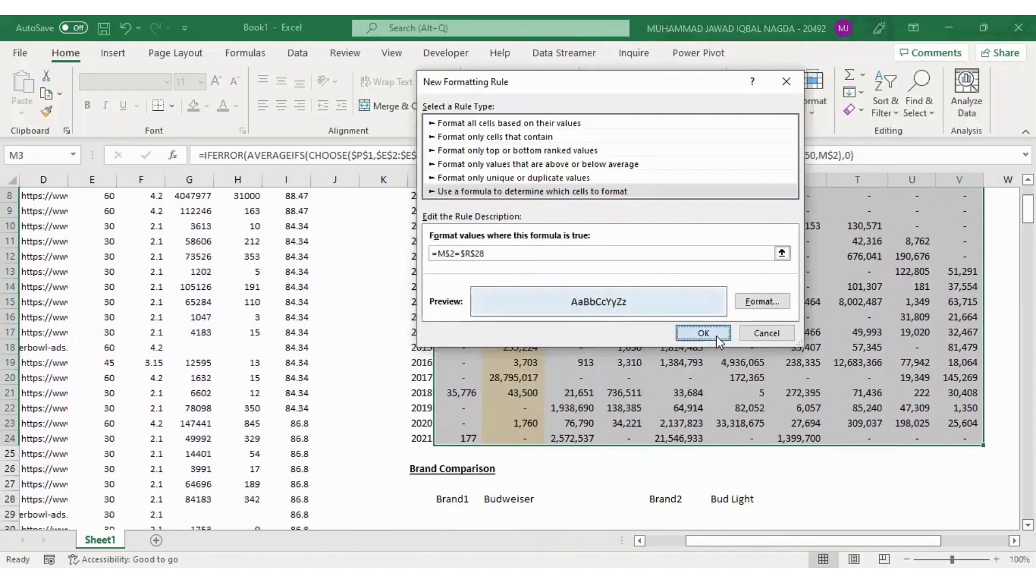
left_click(717, 335)
Fill the Brand1 choice cell N28 with the matching light gold
left_click(555, 326)
key("Down")
key("Down")
key("Down")
key("Down")
key("Down")
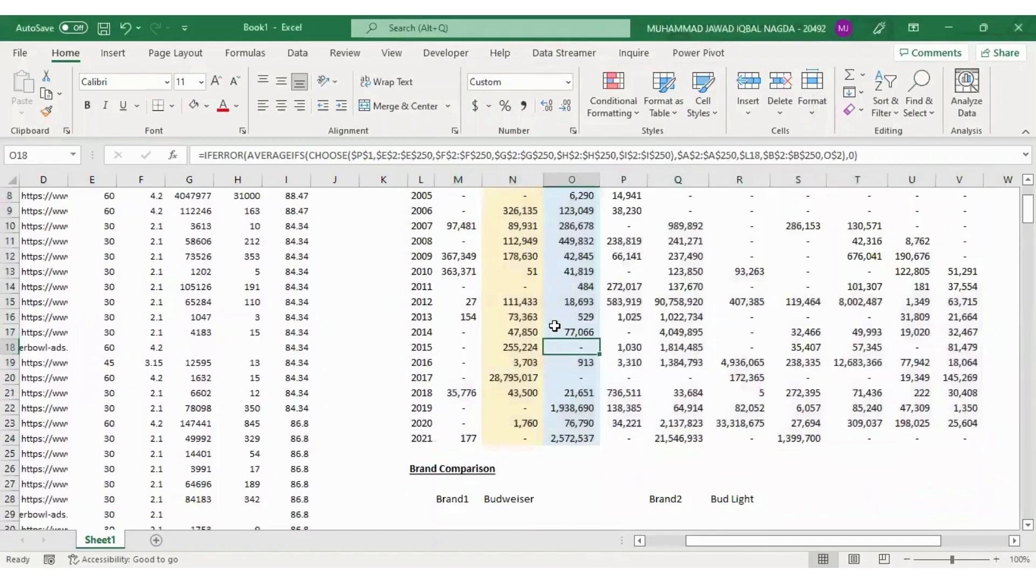
key("Left")
key("Down")
key("Down")
key("Down")
key("Down")
key("Down")
key("Down")
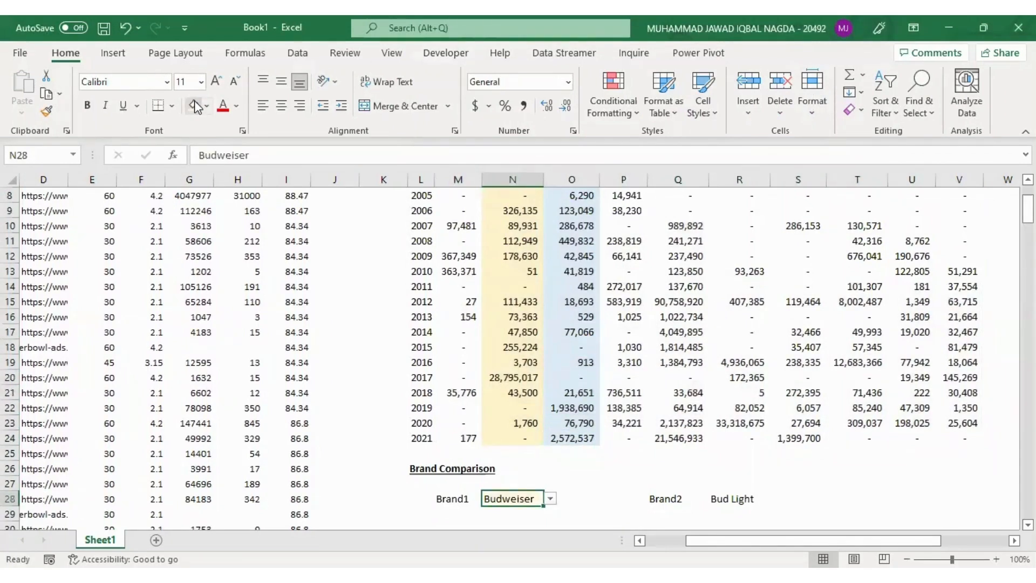
Fill the Brand2 choice cell R28 with the matching light blue
key("Right")
key("Right")
key("Right")
key("Right")
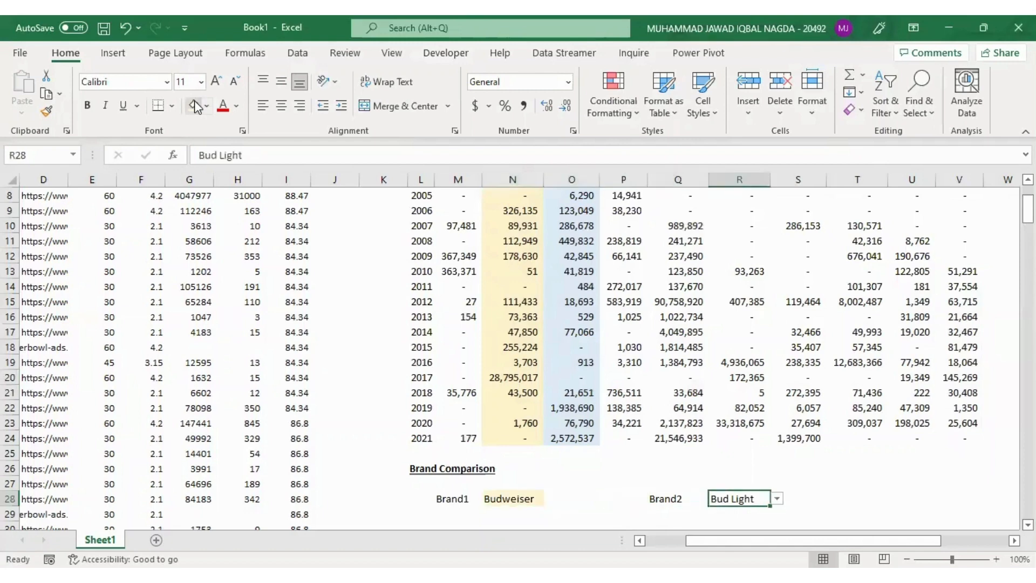
left_click(207, 106)
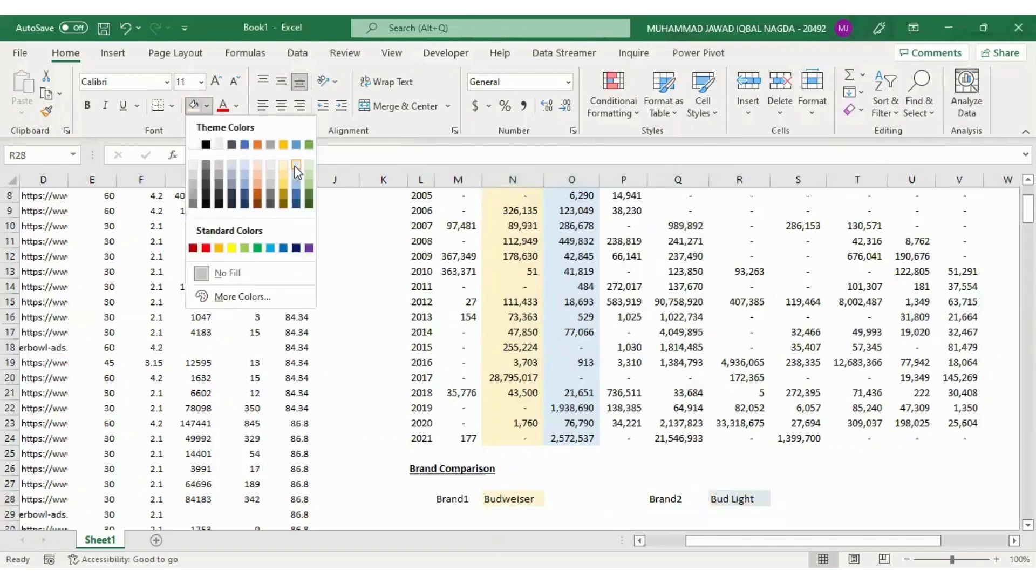
left_click(294, 167)
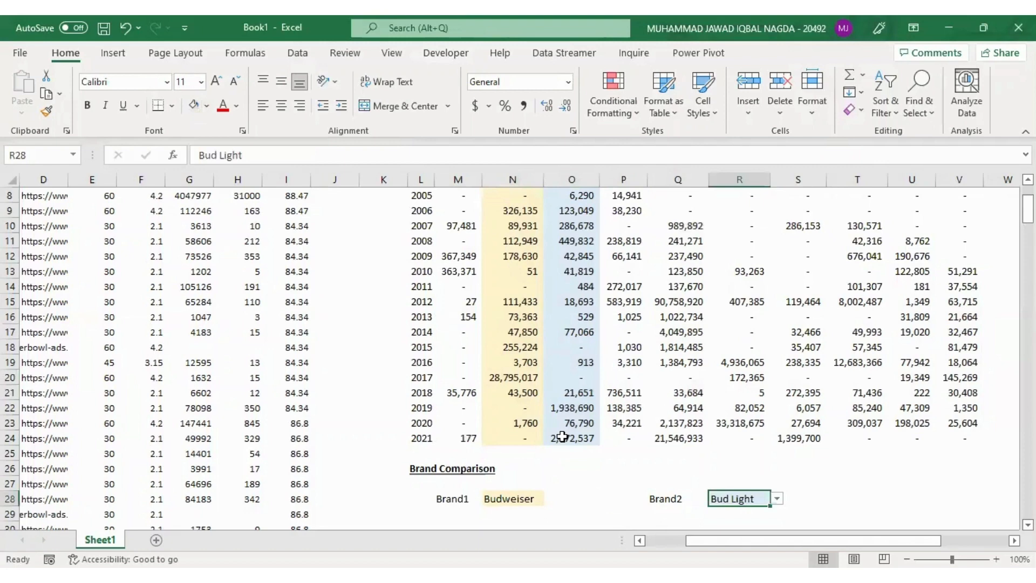
Insert an empty 2-D line chart from a blank cell below the Brand Comparison section
key("Left")
key("Left")
key("Left")
key("Left")
key("Down")
key("Down")
key("Down")
key("Down")
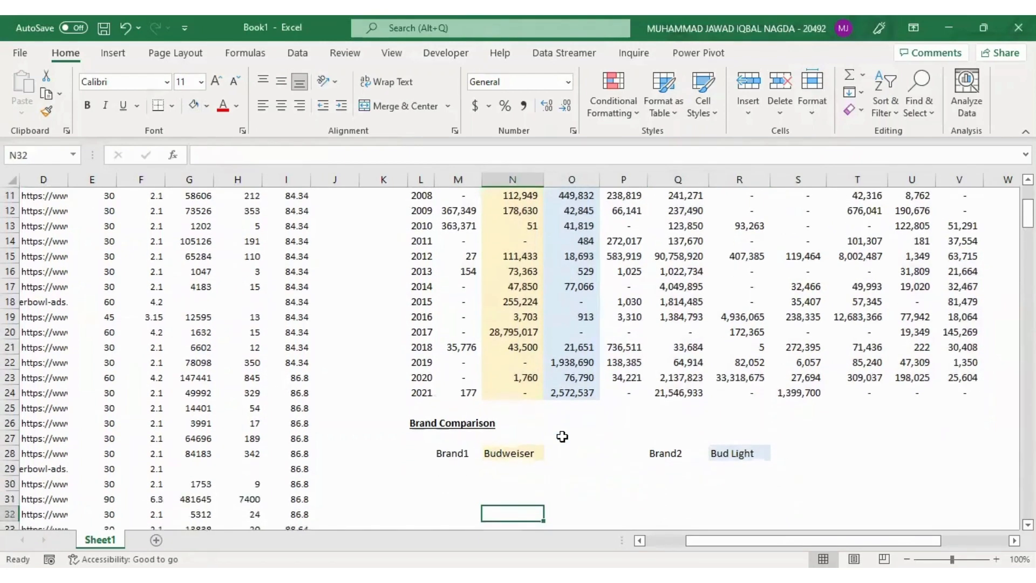
key("Down")
key("Down")
key("Down")
key("Down")
key("Down")
key("Down")
key("Down")
key("Down")
key("Down")
key("Down")
key("Down")
key("Down")
key("Up")
key("Up")
key("Up")
key("Up")
key("Left")
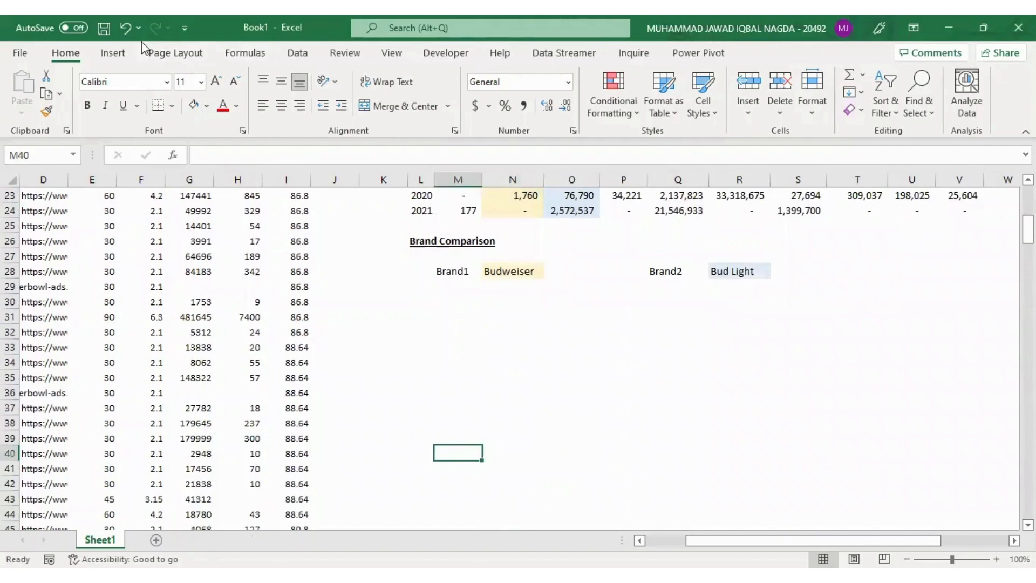
left_click(113, 53)
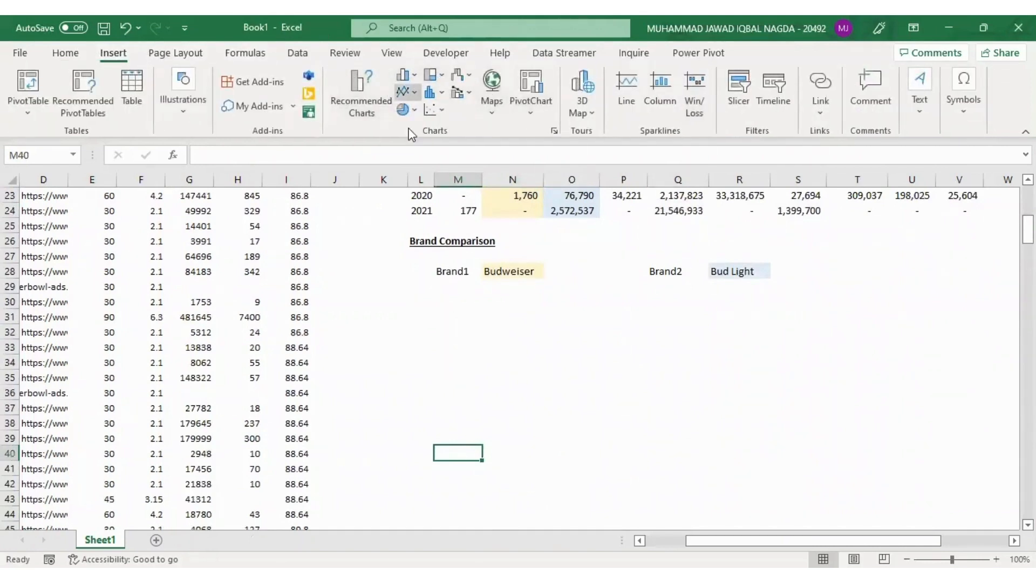
left_click(409, 92)
left_click(409, 133)
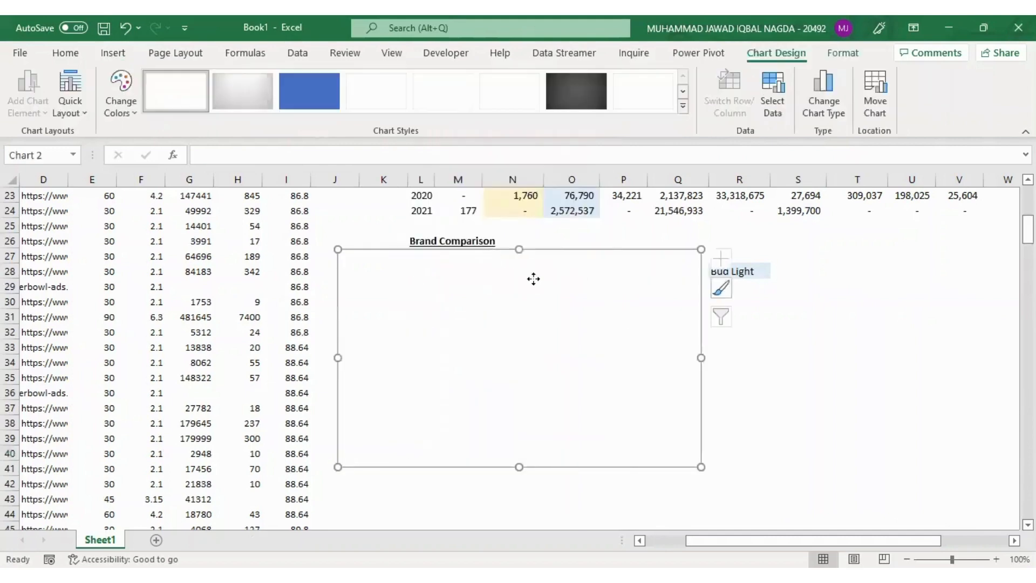
Place the empty chart below the brand choices and stretch it across columns L to V, about rows 30 to 46
left_click_drag(533, 279, 566, 300)
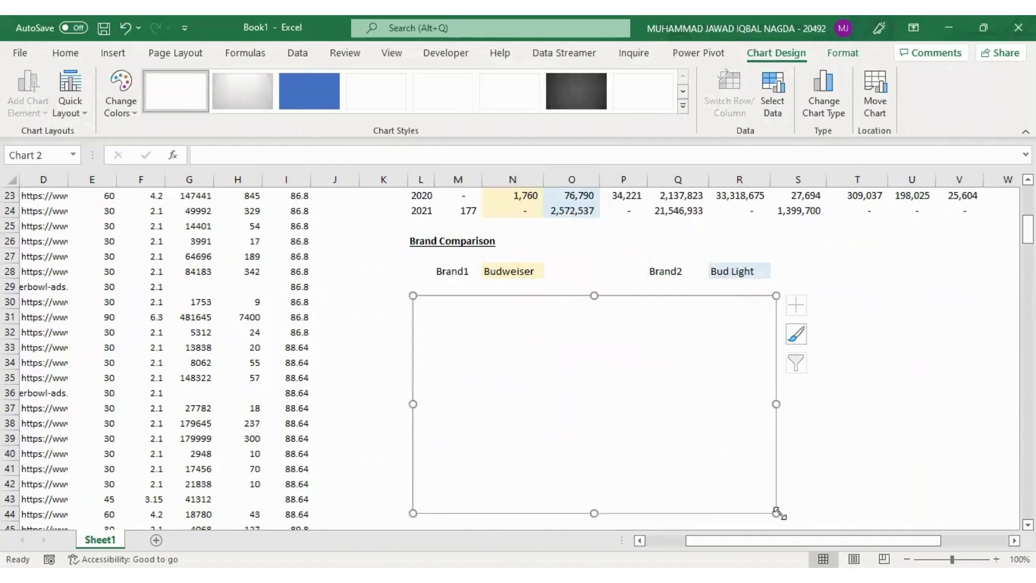
left_click_drag(778, 513, 975, 478)
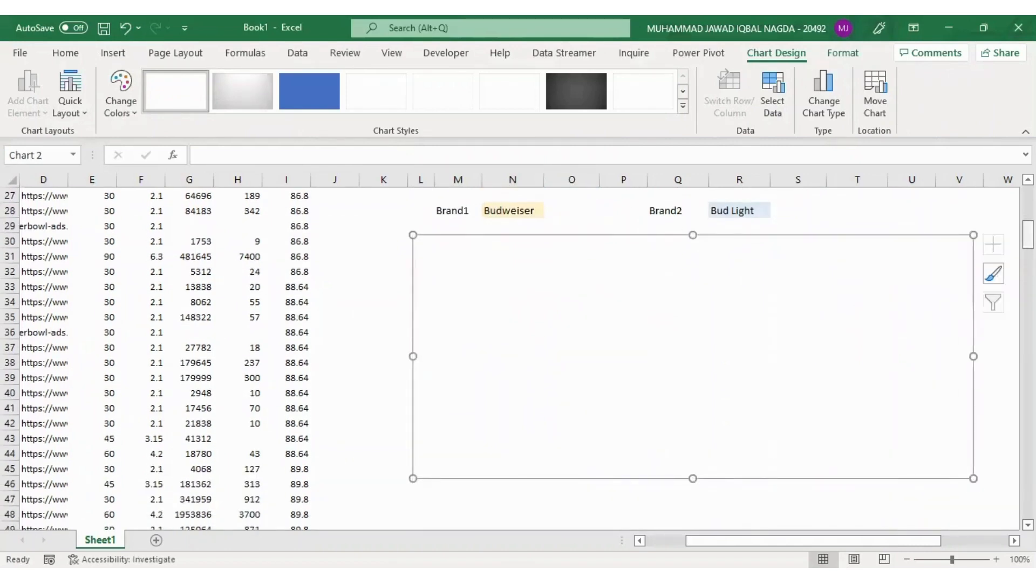
Start a new defined name called Brand1 in the Name Manager, with cell O28 beside the Brand1 choice selected
scroll(518, 357, "up", 4)
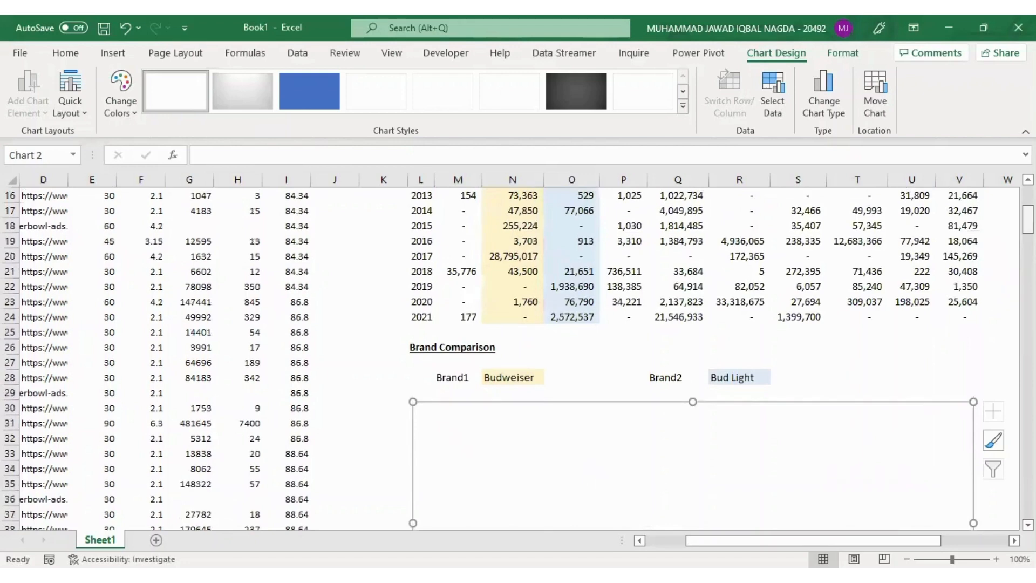
left_click(575, 379)
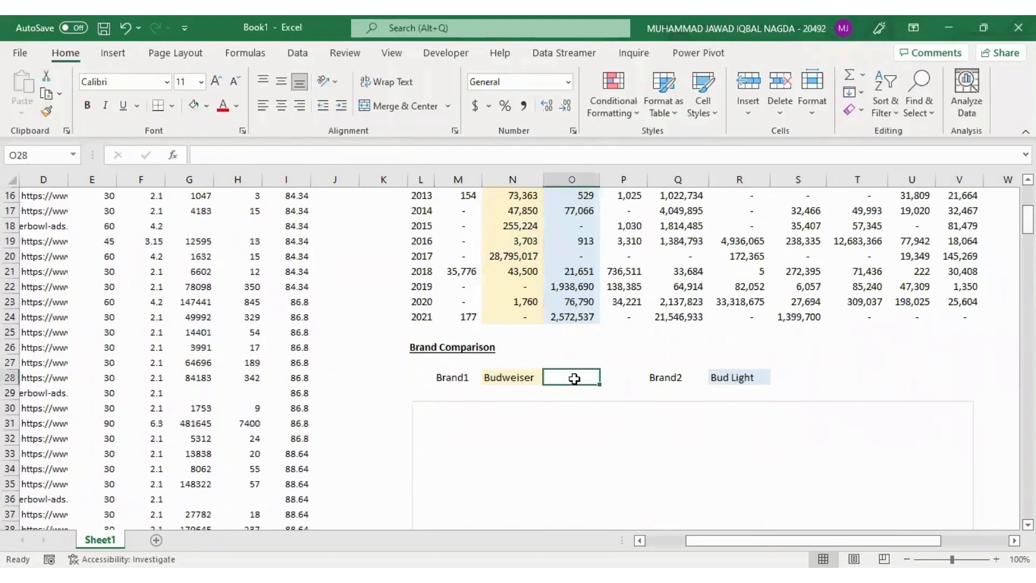
key("alt+m")
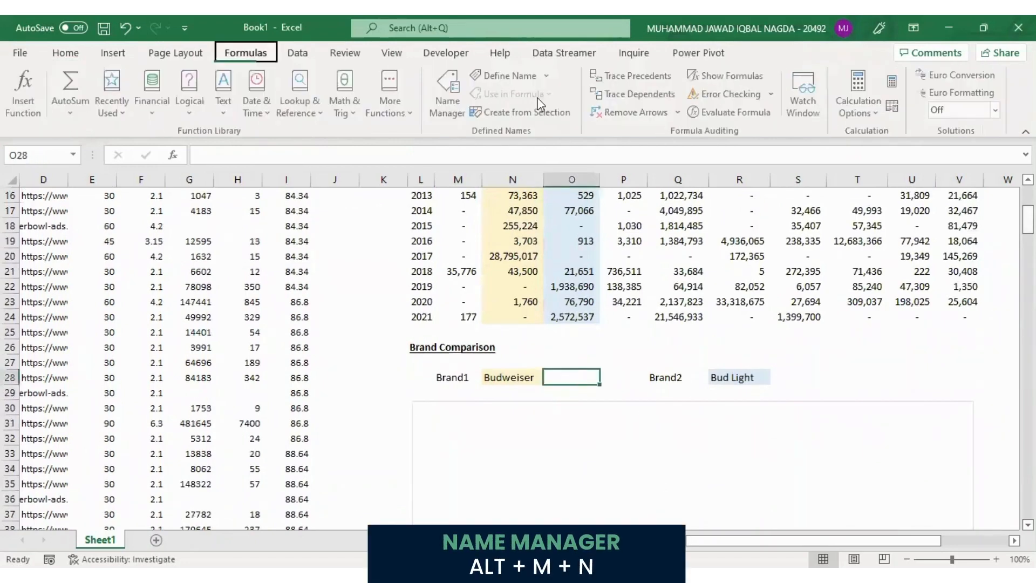
key("n")
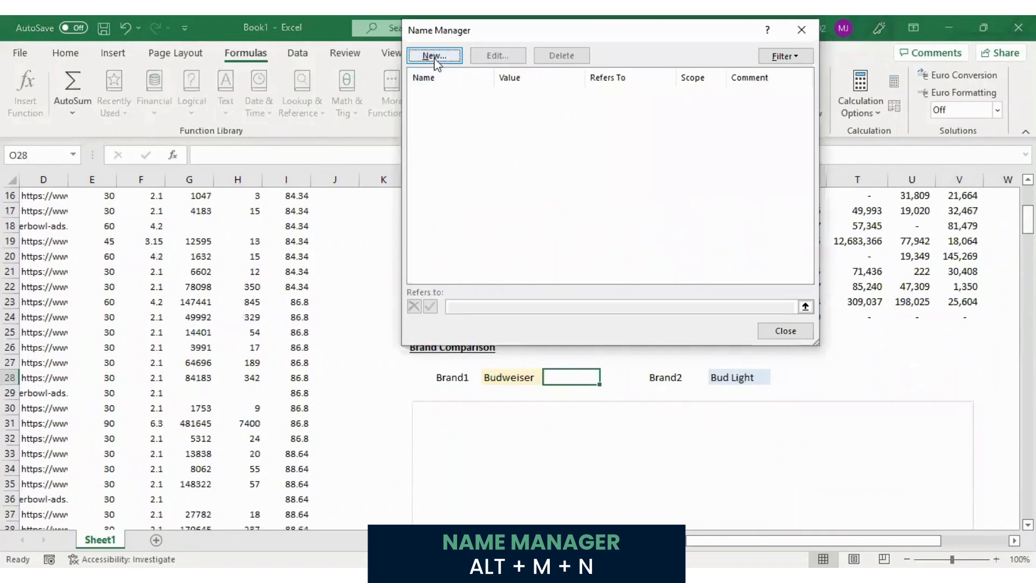
left_click(435, 56)
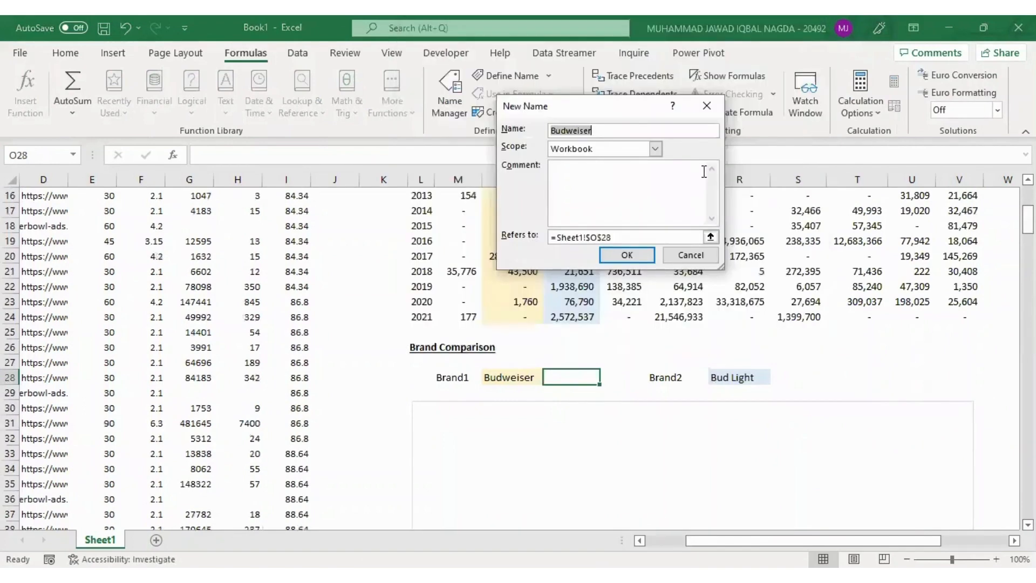
type("Brand1")
Begin Brand1's reference formula with =OFFSET(Sheet1!$M$3, using the table's first value as the starting cell
left_click(637, 237)
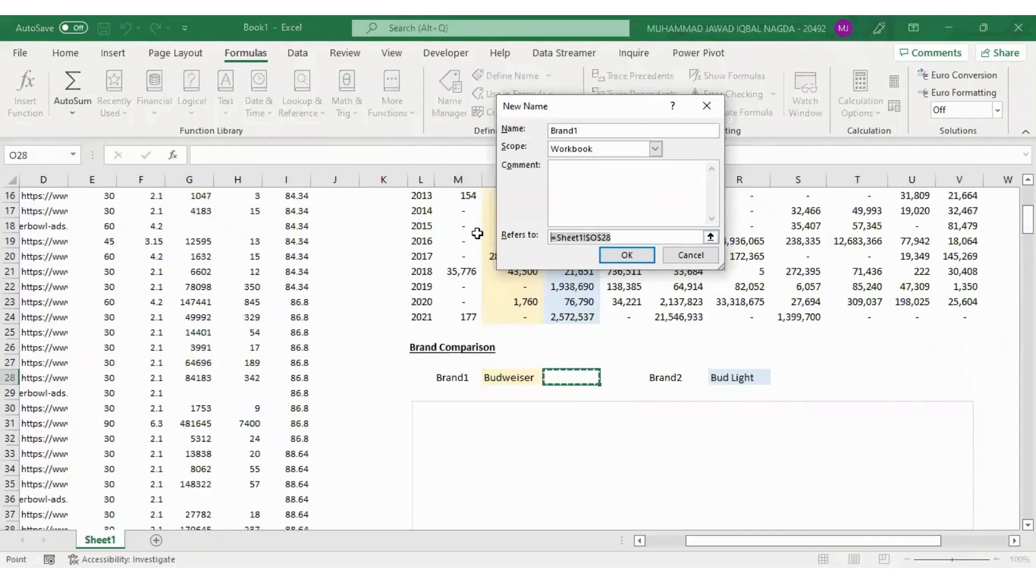
type("=OFFSET(")
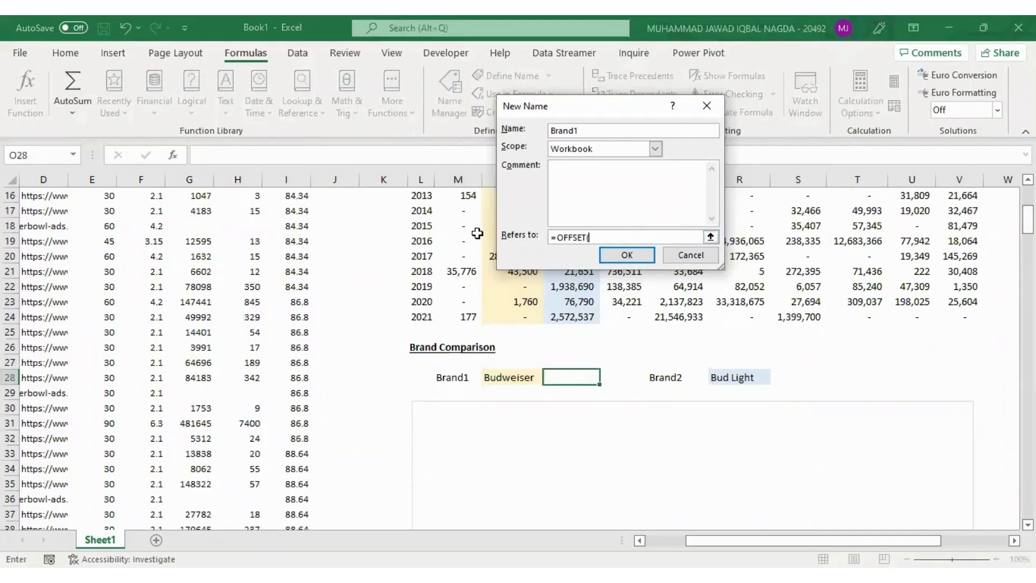
left_click(455, 247)
key("ctrl+Up")
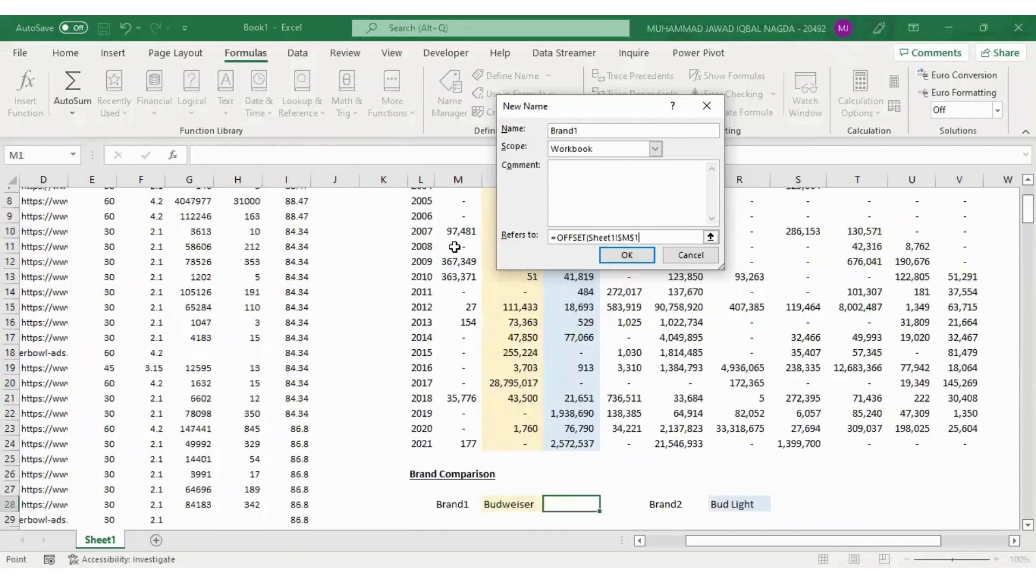
key("Down")
key("Down")
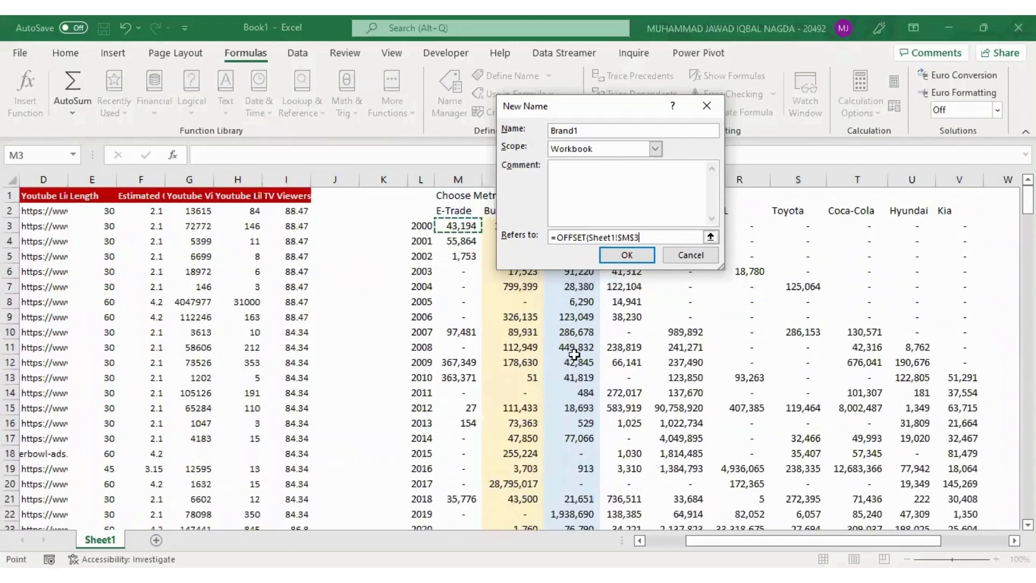
type(",")
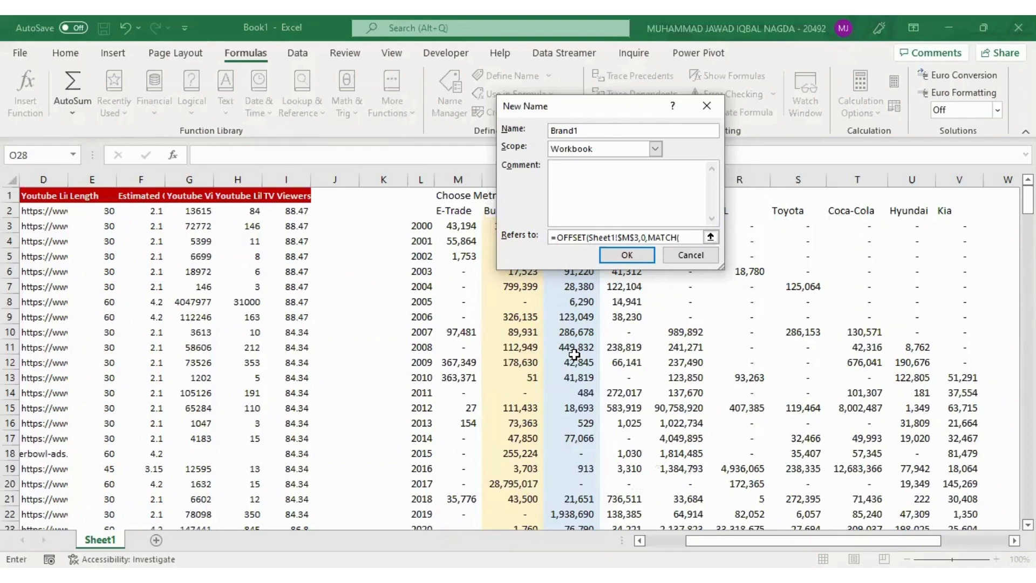
Continue the OFFSET formula with 0 rows and MATCH(Sheet1!$N$28, to look up the Brand1 choice
type("0,MATCH(")
left_click(509, 393)
key("Down")
key("Down")
key("Down")
key("Down")
key("Down")
key("Down")
key("Down")
key("Down")
key("Down")
key("Down")
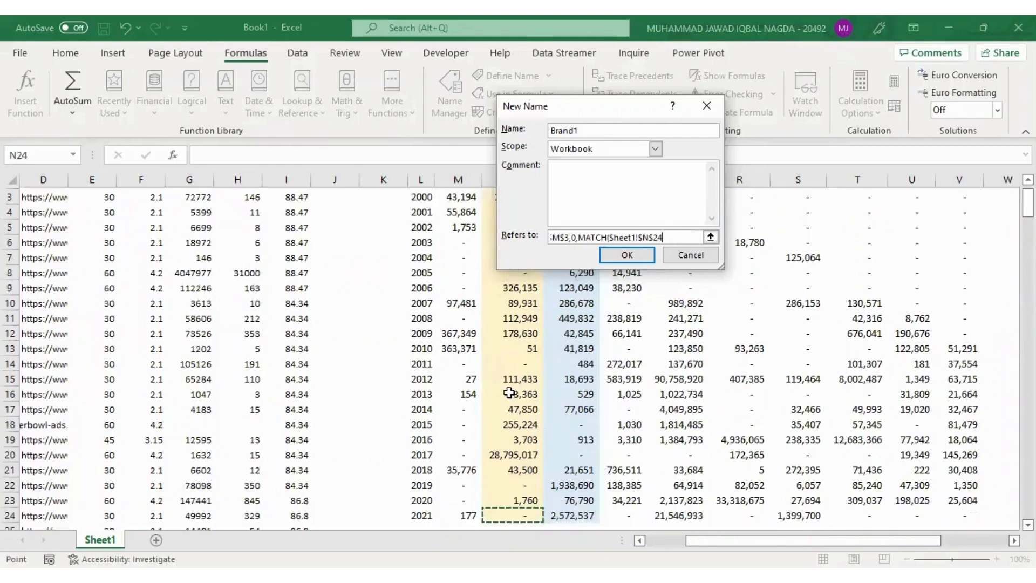
key("Down")
key("Down")
key("Down")
key("Down")
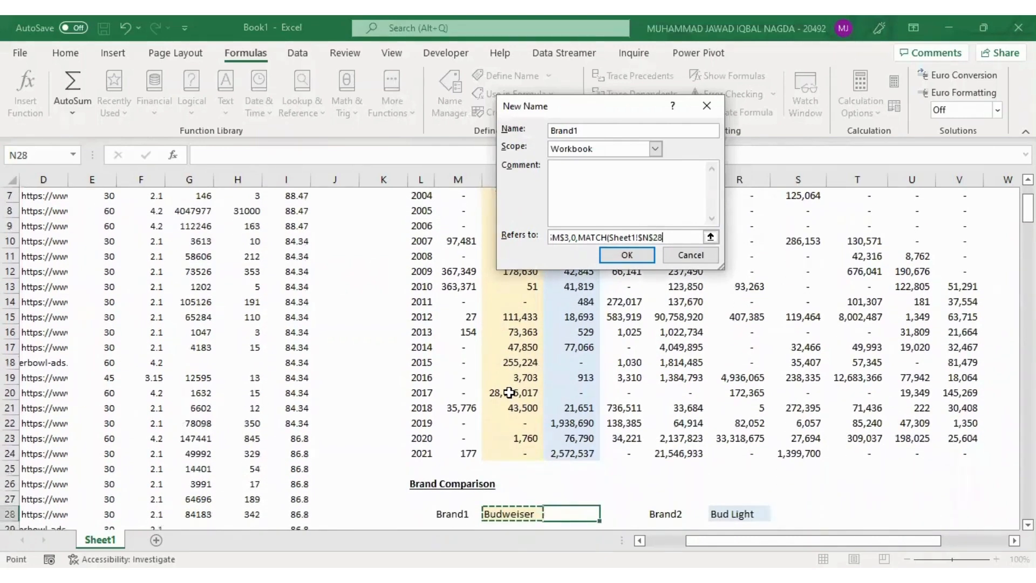
type(",")
Complete the formula with the header range Sheet1!$M$2:$V$2, exact match 0, height 22 and width 1, and save the Brand1 name
left_click(510, 392)
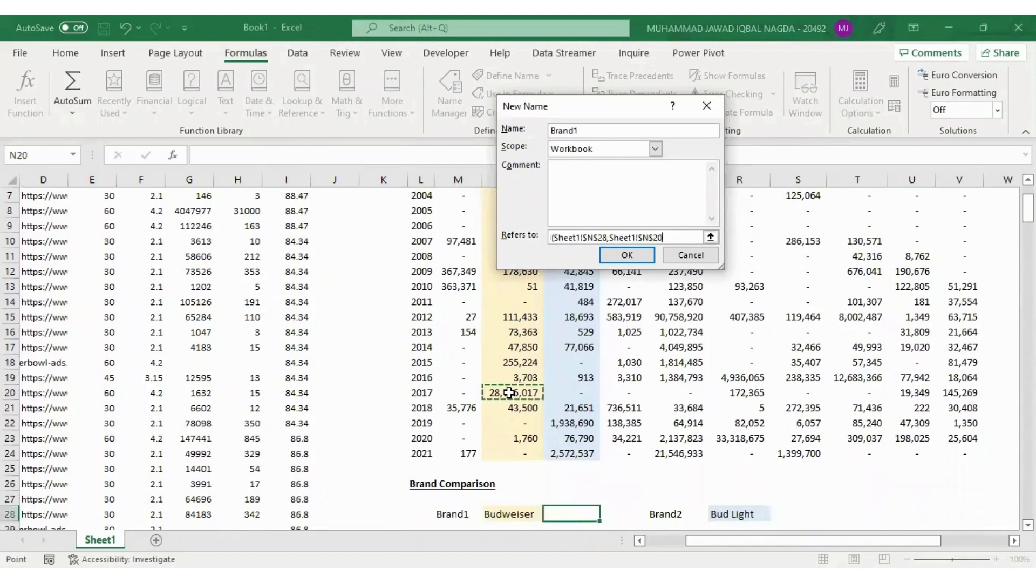
key("Up")
key("Up")
key("Up")
key("Up")
key("Up")
key("Up")
key("Up")
key("Up")
key("Up")
key("Up")
key("Up")
key("Up")
key("Up")
key("Up")
key("Up")
key("Up")
key("Up")
key("Up")
key("Left")
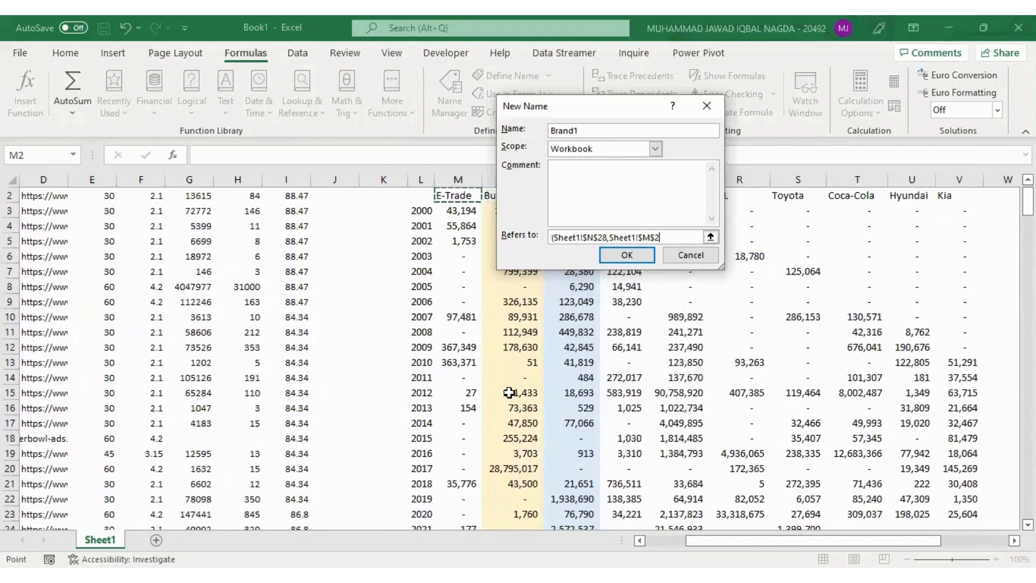
key("shift+Right")
key("shift+Right")
key("shift+Right")
key("shift+Right")
key("shift+Right")
key("shift+Right")
key("shift+Right")
key("shift+Right")
key("shift+Right")
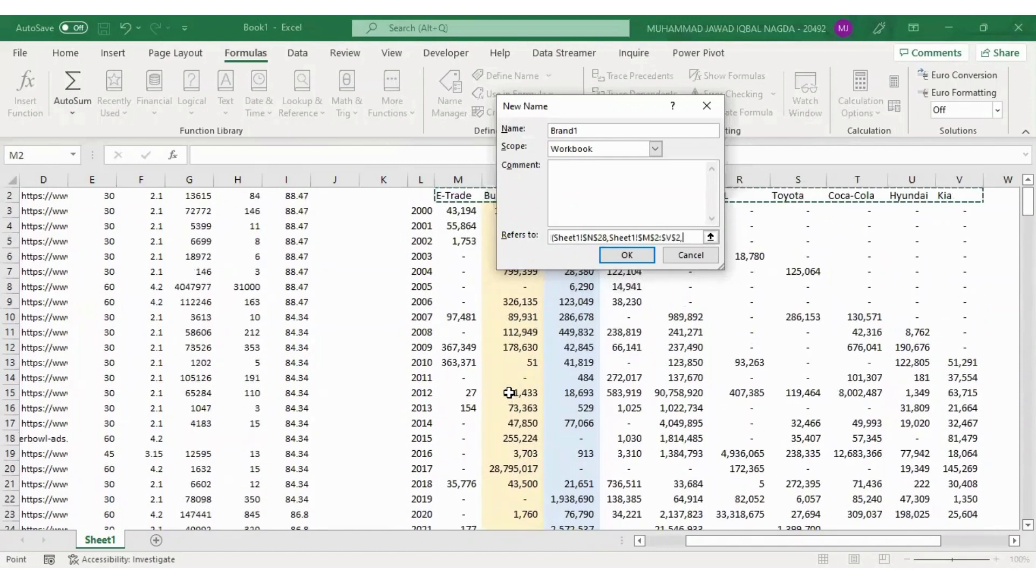
type(",")
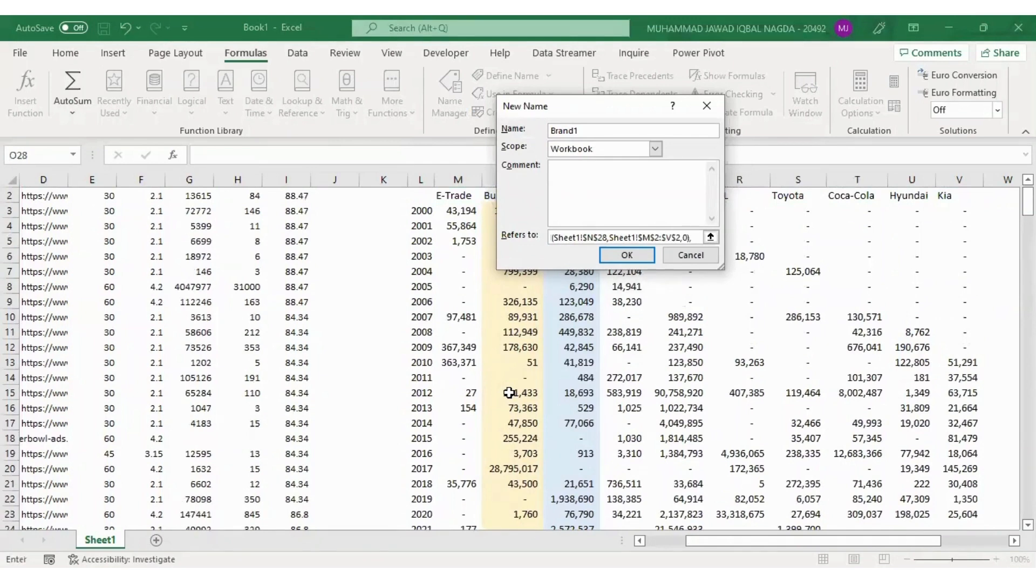
type("0),22,1)")
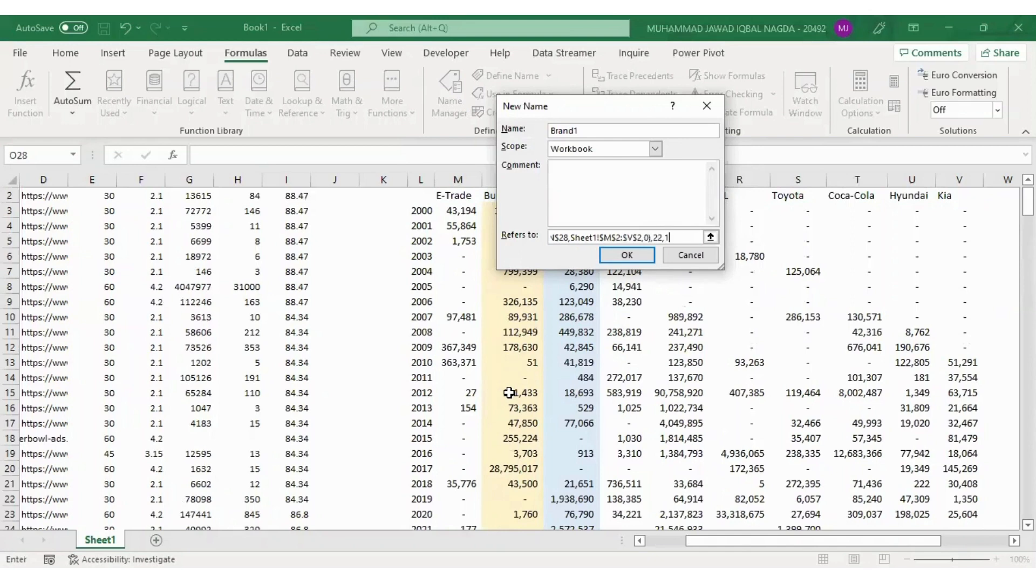
left_click(635, 263)
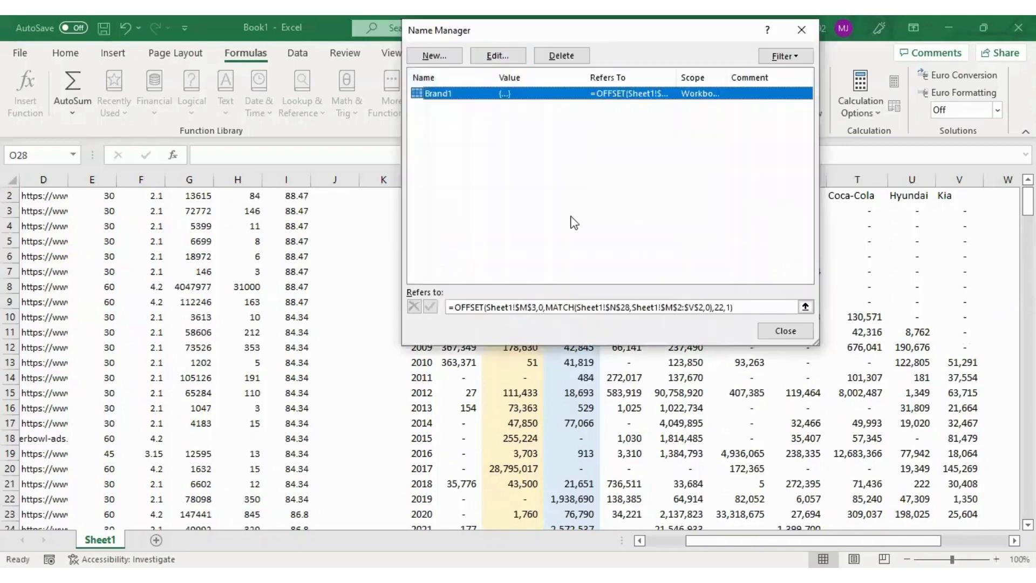
Copy Brand1's OFFSET formula and start a new defined name called Brand2 with that formula as its reference
key("Tab")
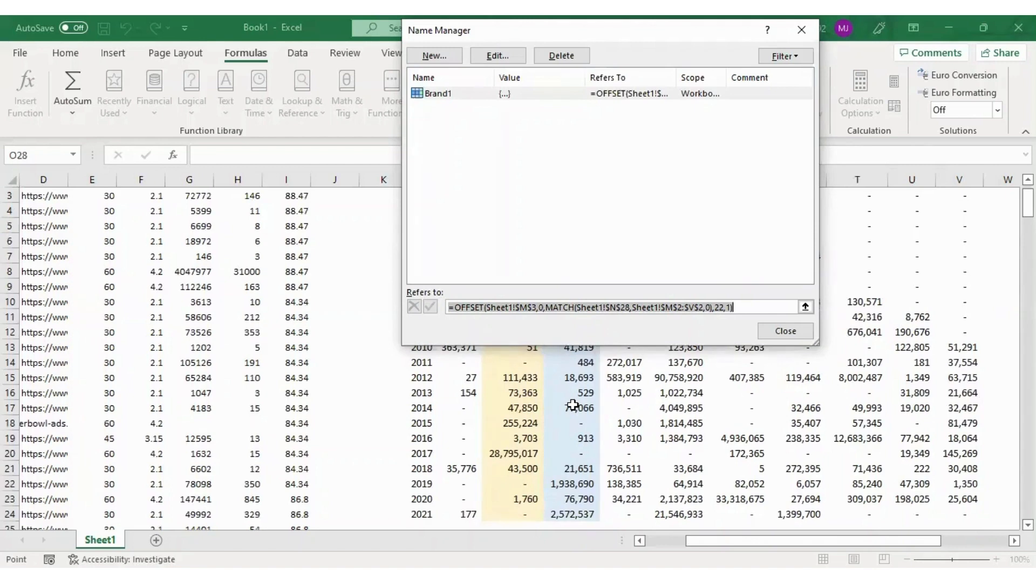
left_click(447, 55)
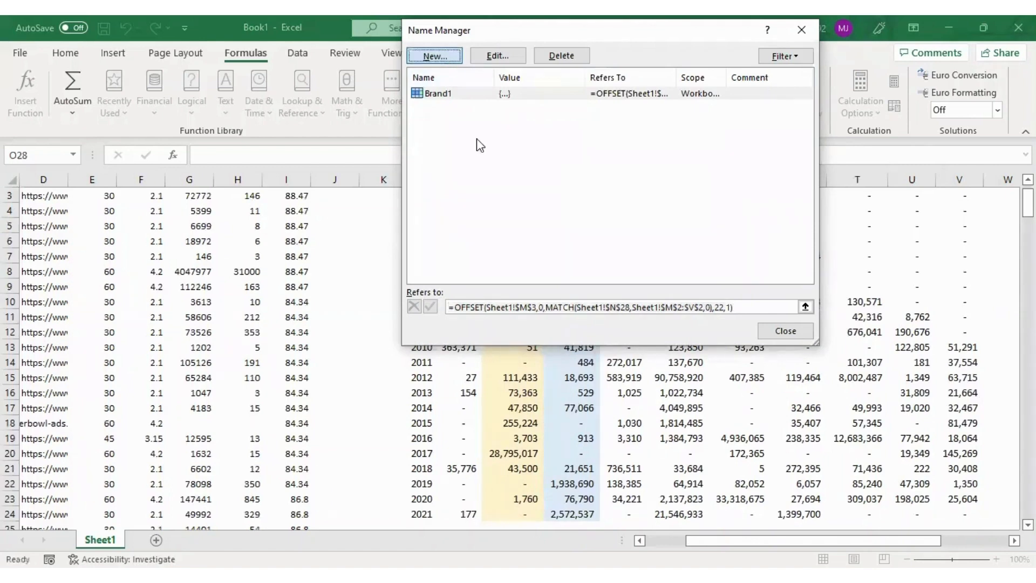
type("Brand2")
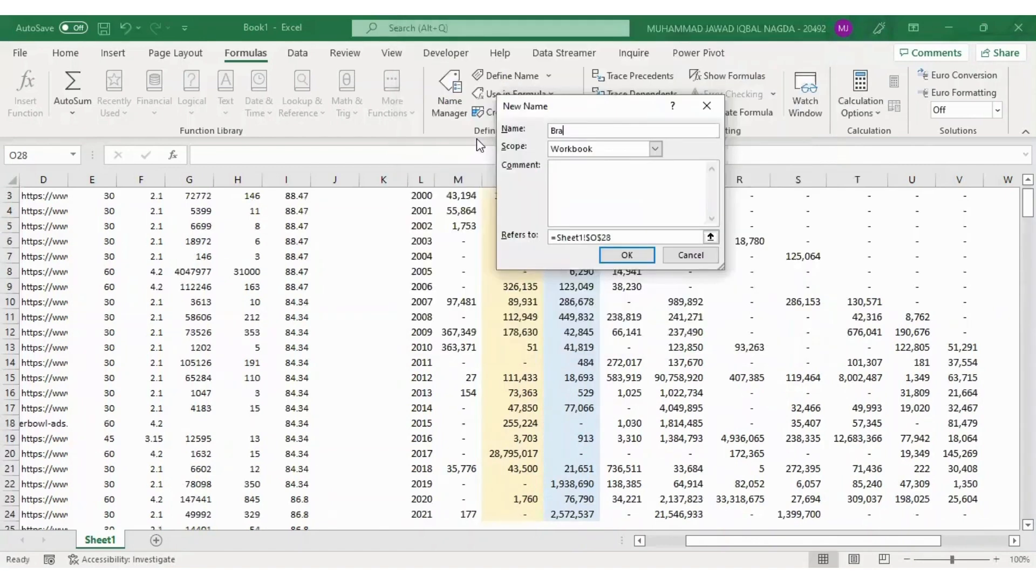
key("Tab")
key("Tab")
key("Tab")
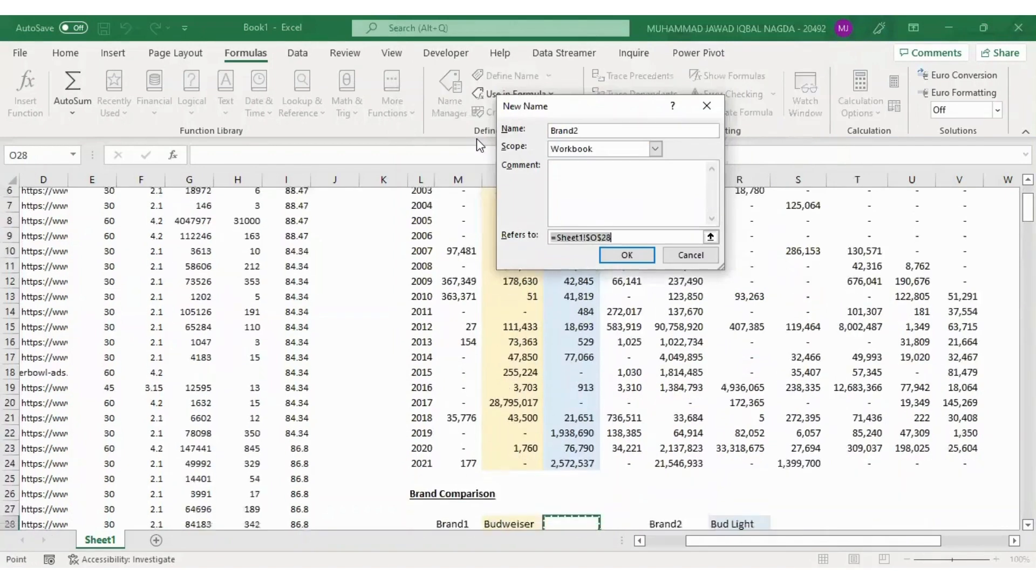
key("ctrl+v")
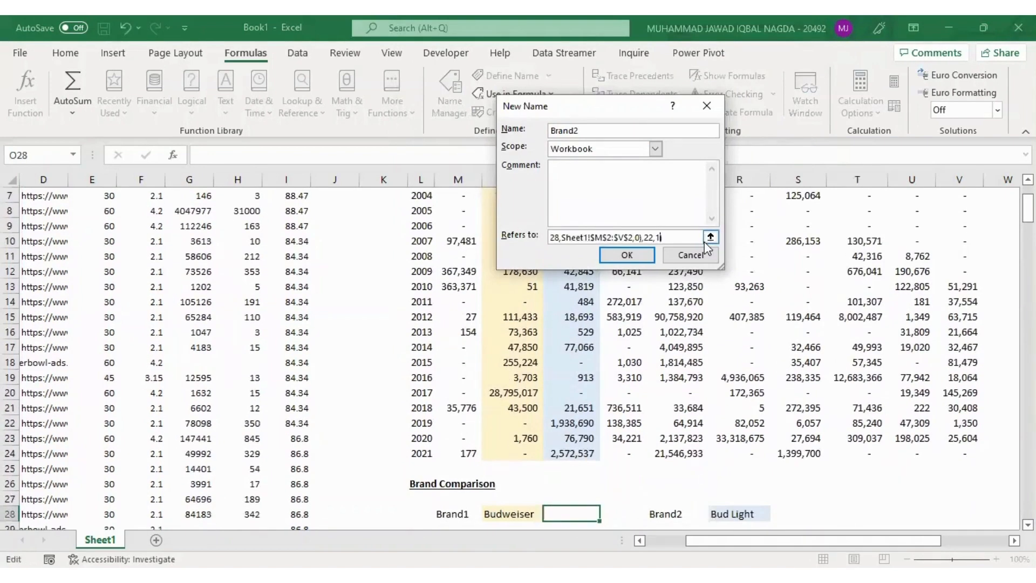
Replace the MATCH lookup cell in Brand2's formula with Sheet1!$R$28, the Brand2 choice, and save the name
key("Left")
key("Left")
key("Left")
key("Left")
key("Left")
key("Left")
key("Left")
key("Left")
key("Left")
key("Left")
key("Left")
key("Left")
key("Left")
key("Left")
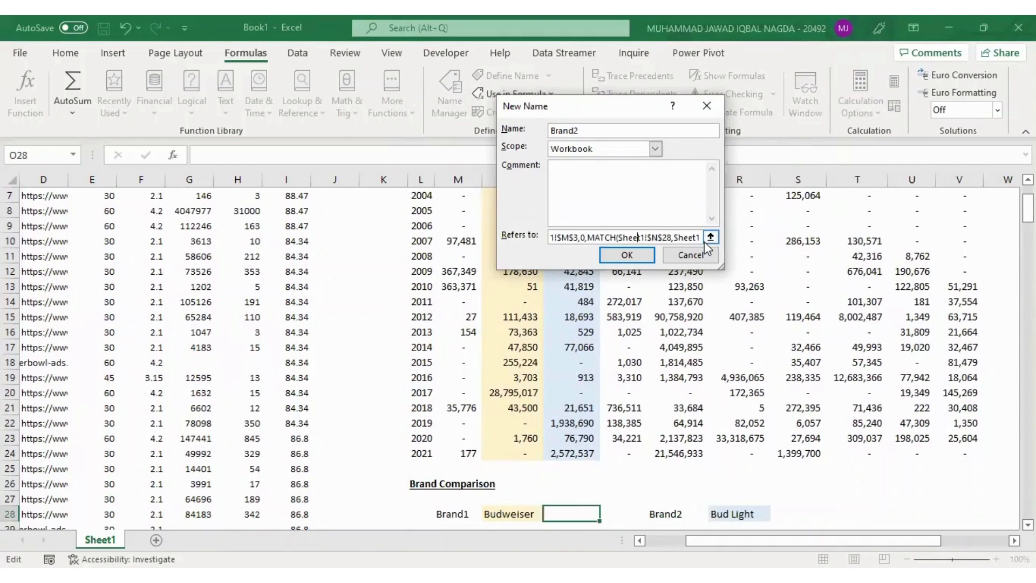
key("Right")
key("Right")
key("Right")
key("Right")
key("Right")
key("Right")
key("Right")
key("Right")
key("shift+Left")
key("shift+Left")
key("shift+Left")
key("shift+Left")
key("shift+Left")
key("shift+Left")
key("shift+Left")
key("shift+Left")
key("shift+Left")
key("shift+Left")
key("shift+Left")
key("shift+Left")
key("shift+Left")
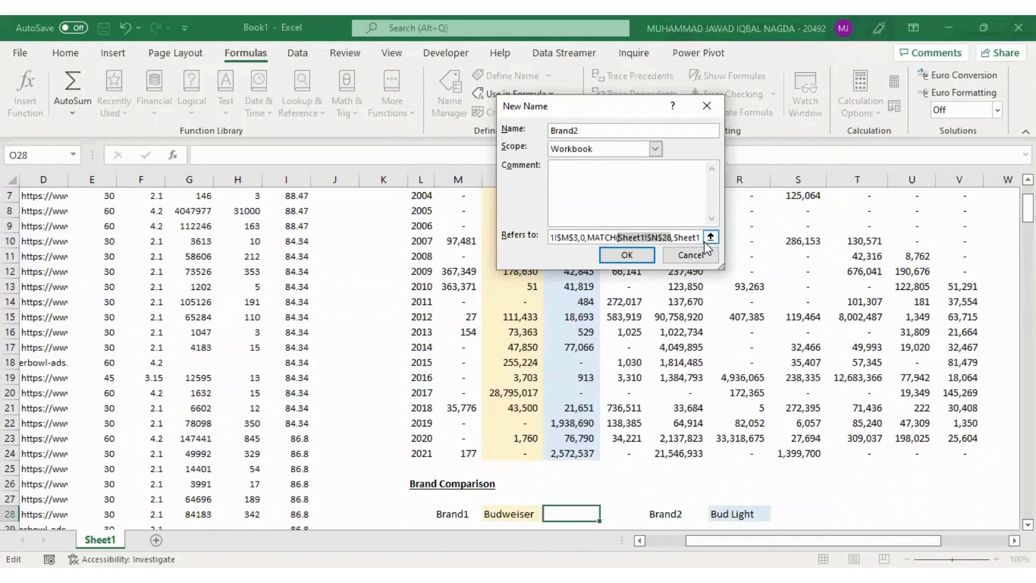
key("BackSpace")
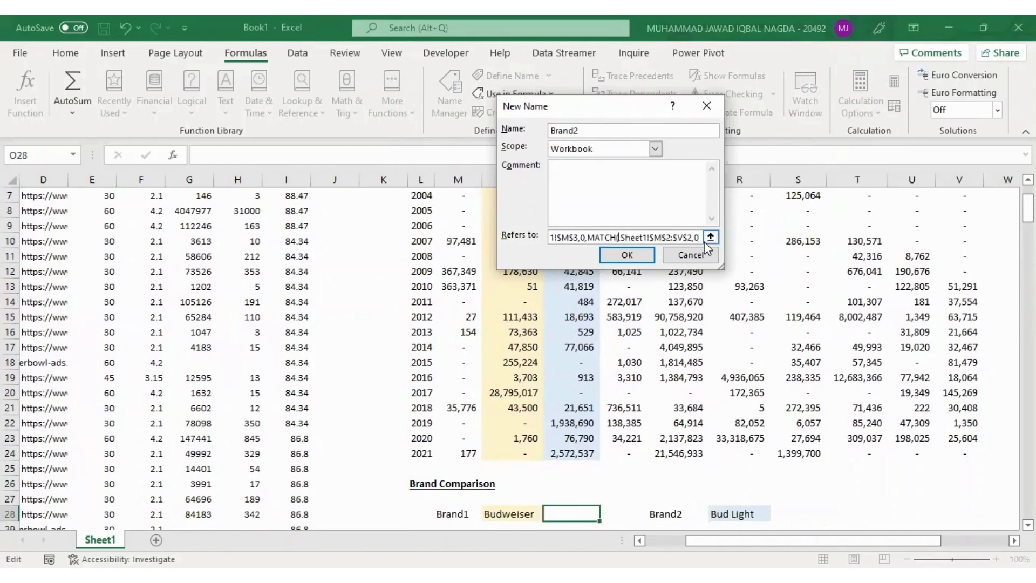
left_click(745, 514)
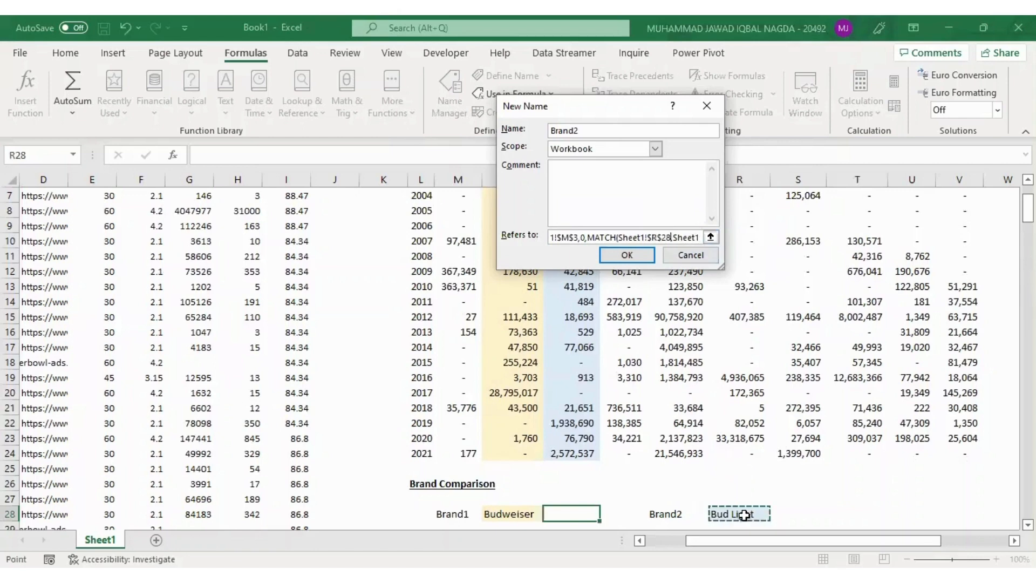
left_click(640, 255)
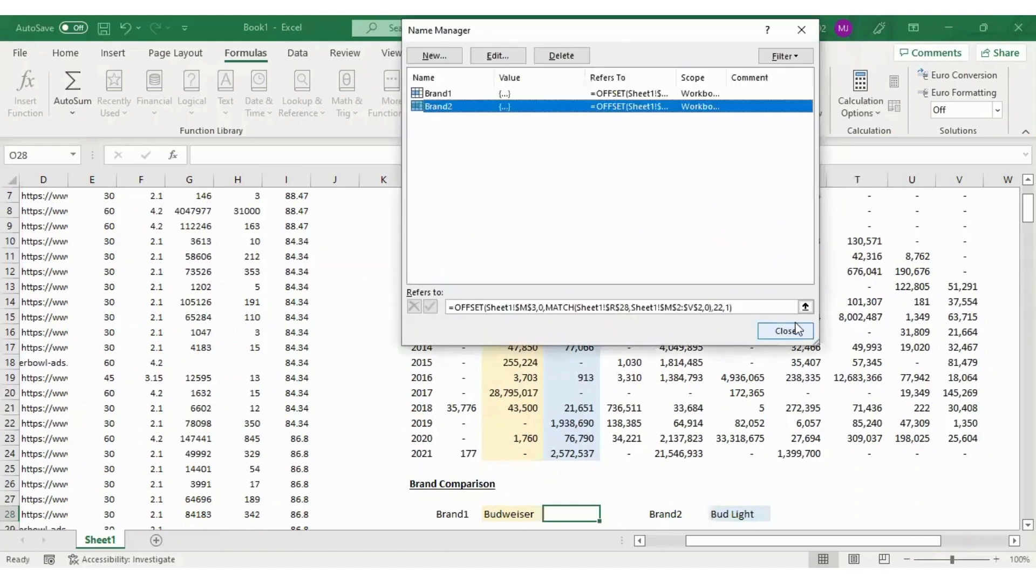
Check the ranges that the names Brand1 and Brand2 refer to, and close the Name Manager
left_click(509, 93)
left_click(507, 107)
key("Tab")
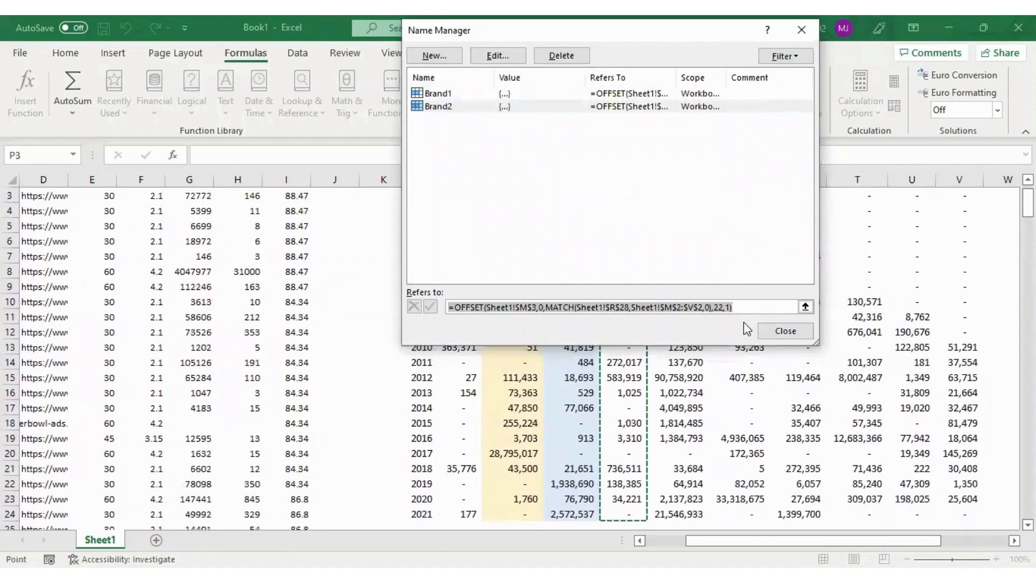
left_click(765, 331)
Compare the brand choice cells in row 28 with the table's header row and its starting column M
left_click(586, 303)
key("ctrl+Down")
key("Right")
key("Right")
key("Right")
key("ctrl+Down")
key("Left")
key("Left")
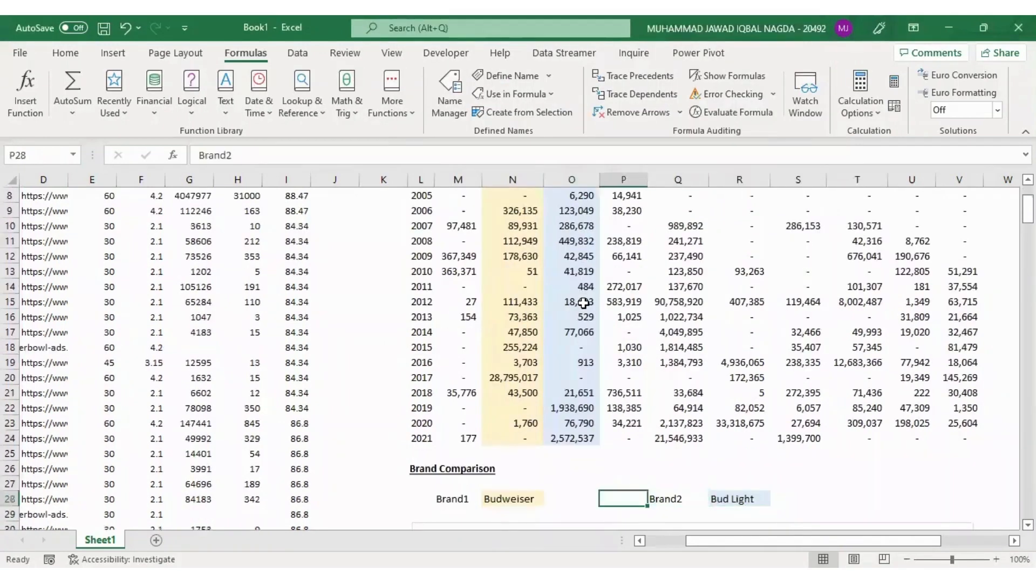
key("Left")
key("Left")
key("ctrl+Up")
key("ctrl+Up")
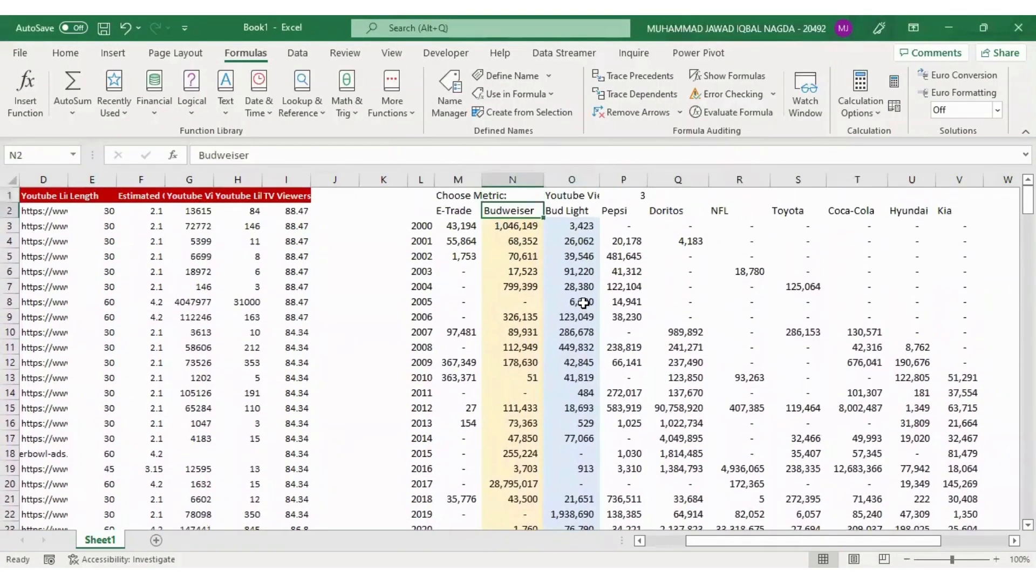
key("Down")
key("Up")
key("Left")
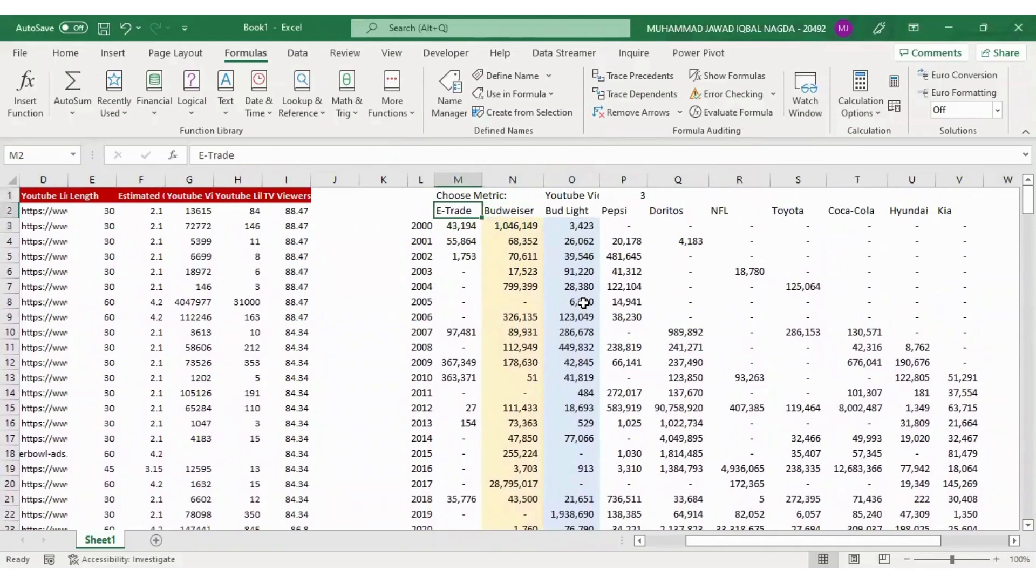
key("ctrl+Down")
key("ctrl+Down")
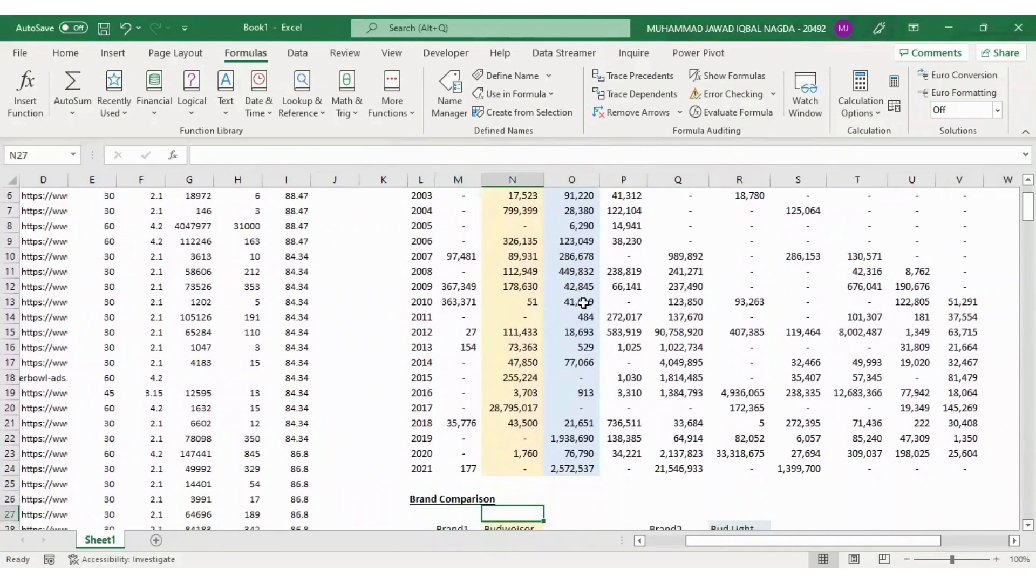
Subtract 1 from the MATCH result in Brand1's formula, save it, and select the Brand2 name
key("Right")
key("alt")
key("m")
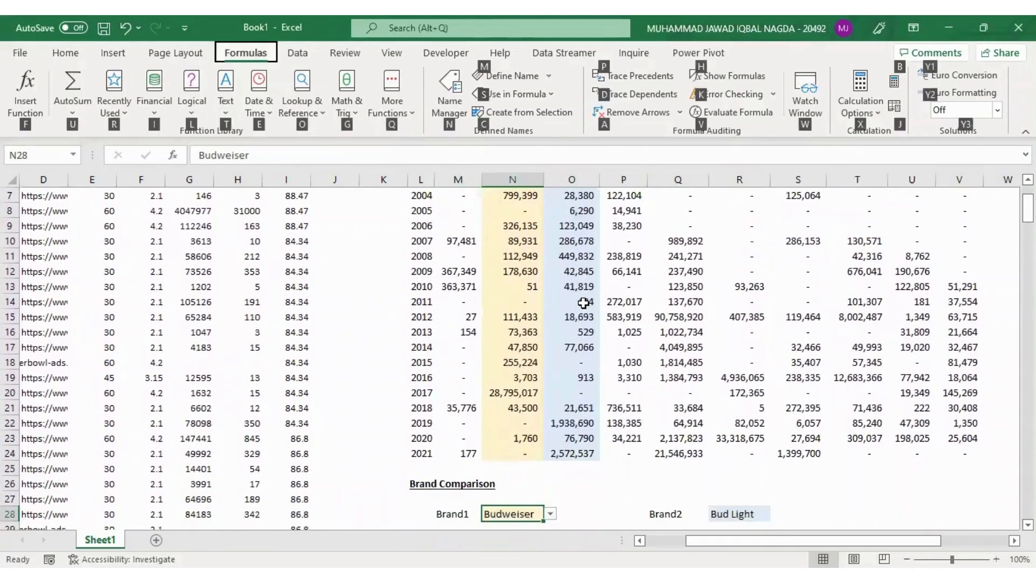
key("n")
left_click(712, 307)
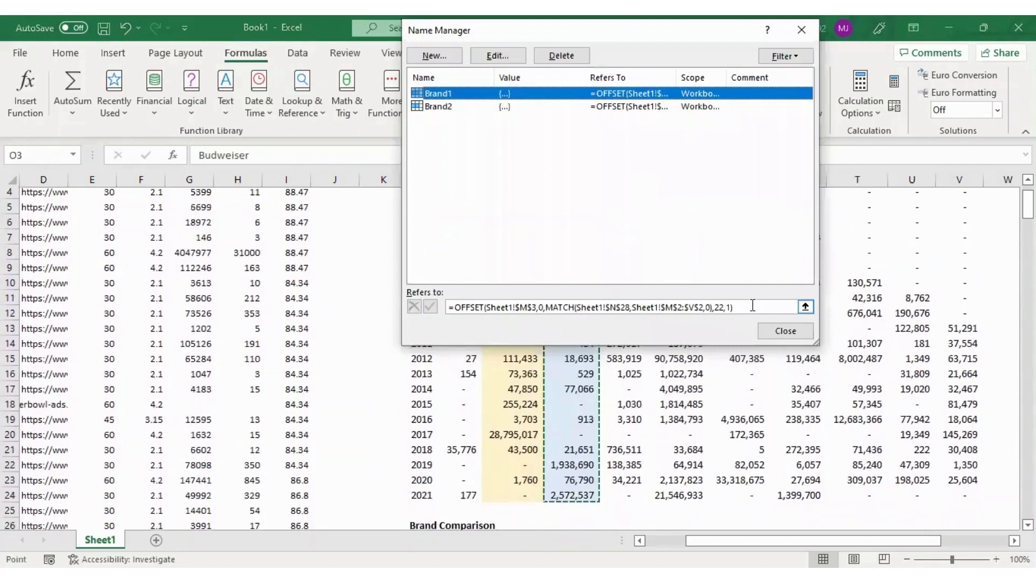
type("-1")
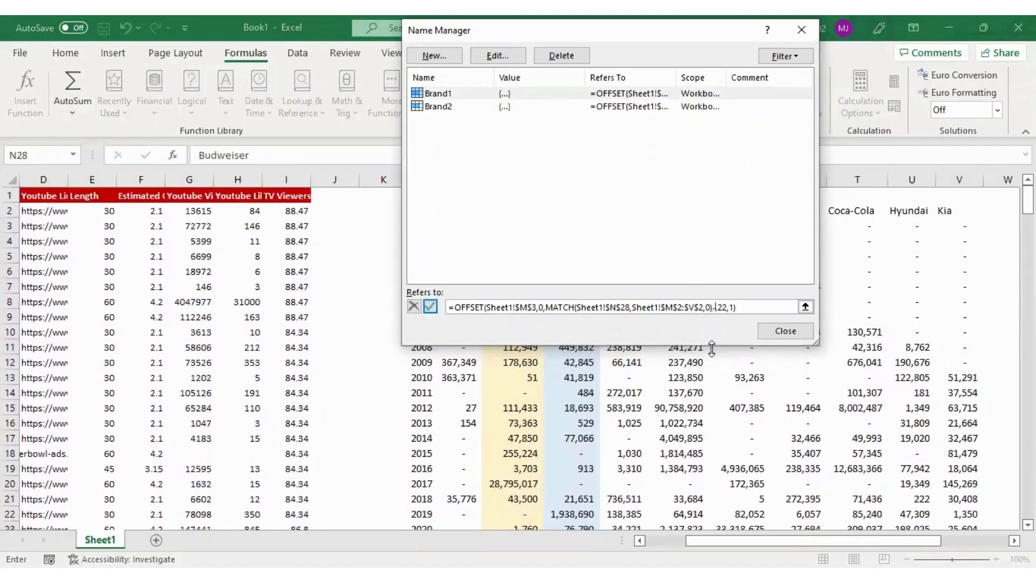
left_click(430, 307)
left_click(460, 107)
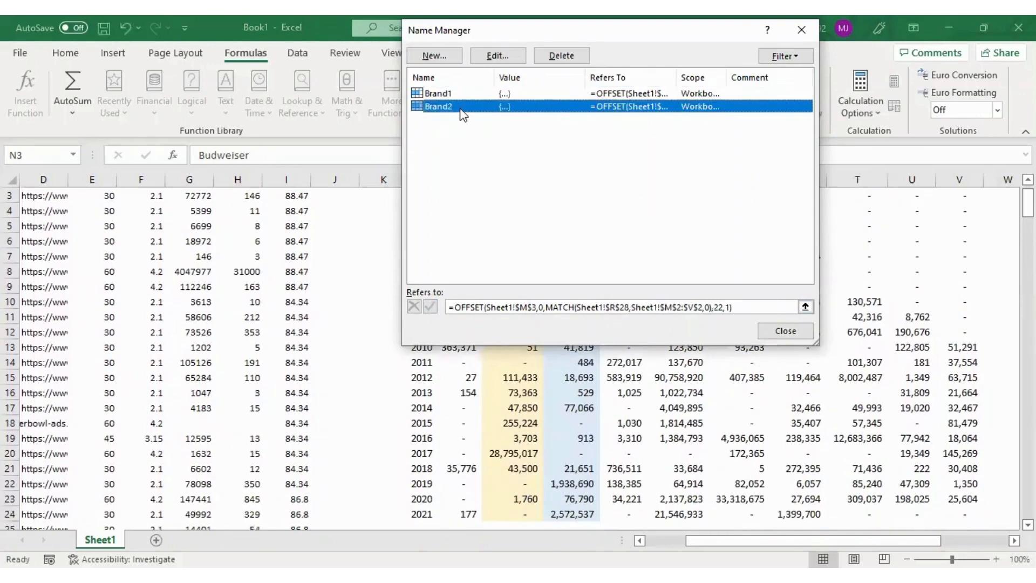
left_click(713, 308)
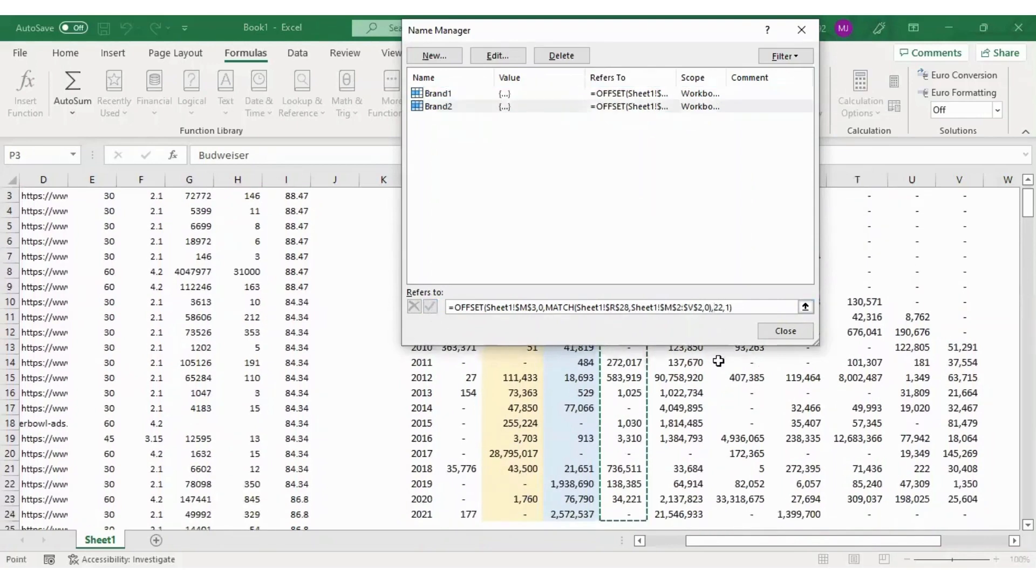
key("Left")
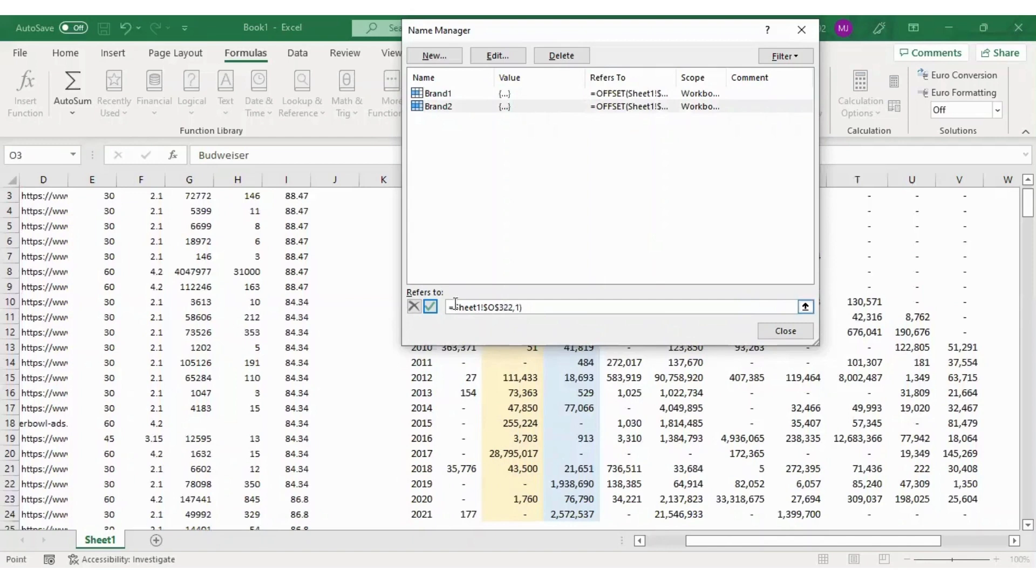
left_click(414, 307)
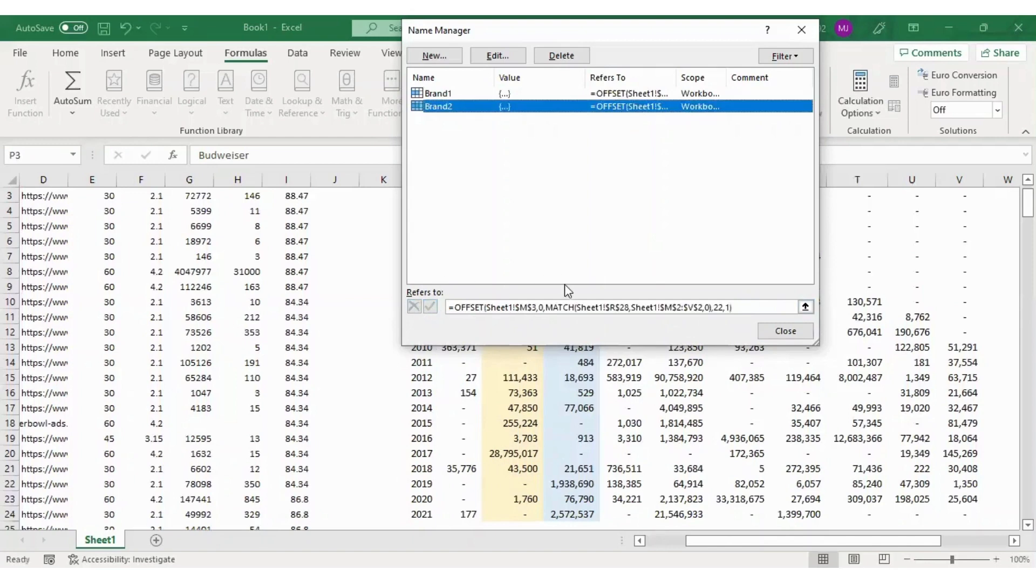
Subtract 1 from the MATCH result in Brand2's formula, save it, check its range and close the Name Manager
left_click(712, 307)
type("-1")
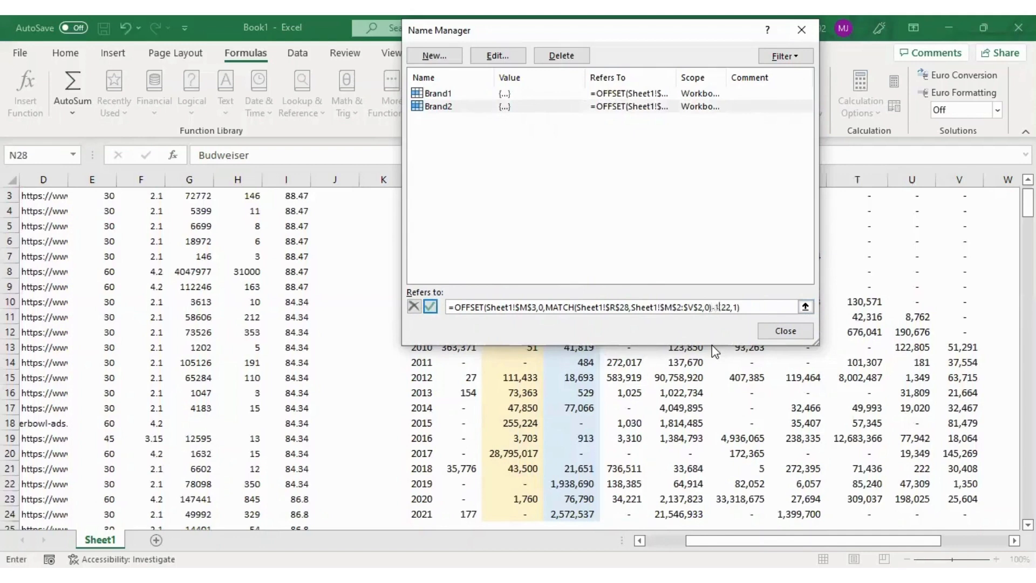
left_click(435, 306)
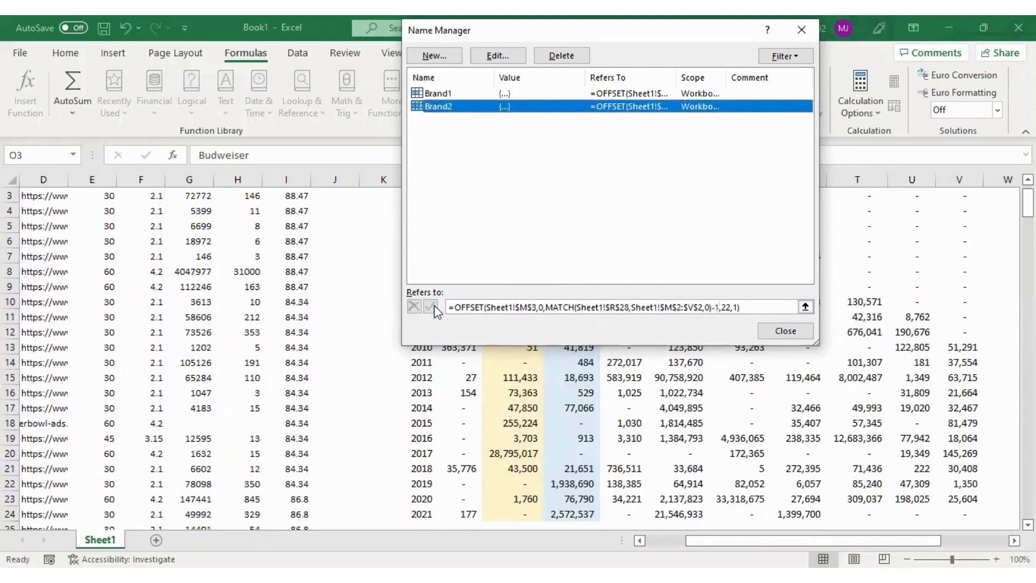
key("Tab")
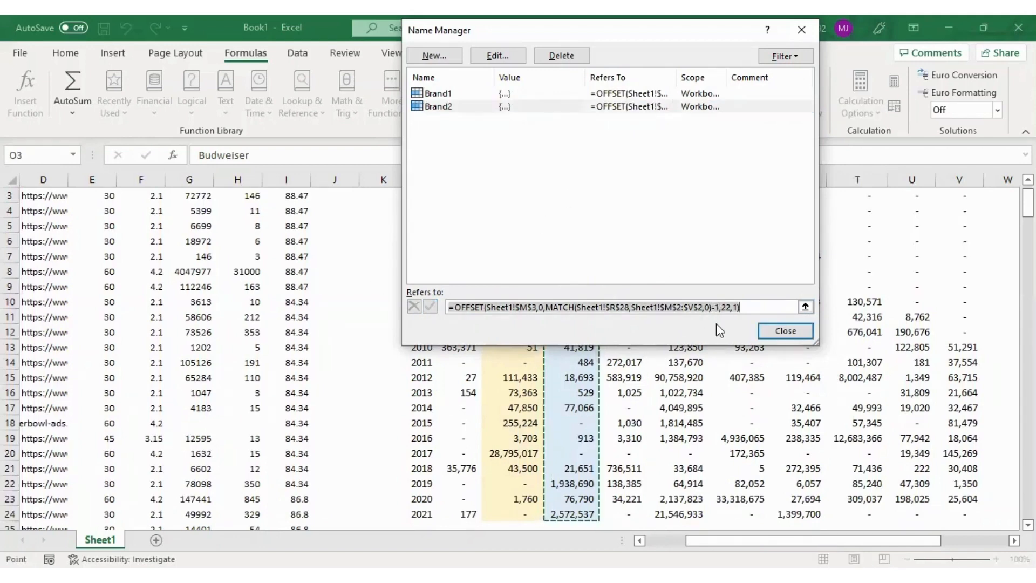
left_click(788, 331)
Add a data series to the empty chart below the brand choices, taking its name from =Sheet1!$N$28
key("Down")
key("Down")
key("Down")
key("Down")
key("Down")
key("Down")
key("Down")
key("Down")
key("Down")
key("Down")
key("Down")
key("Down")
key("Down")
key("Down")
key("Down")
key("Down")
key("Down")
key("Down")
key("Down")
key("Down")
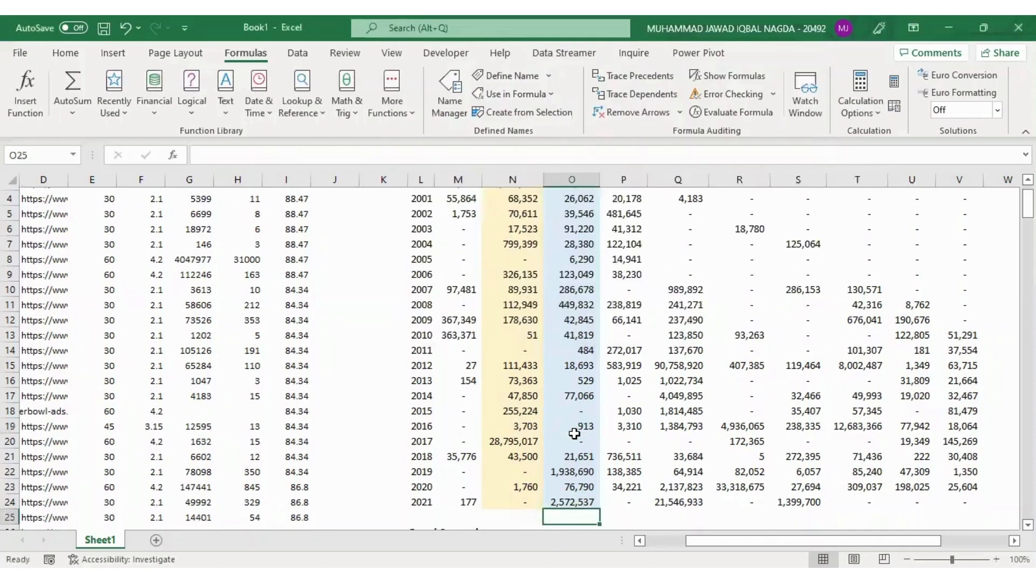
left_click(574, 434)
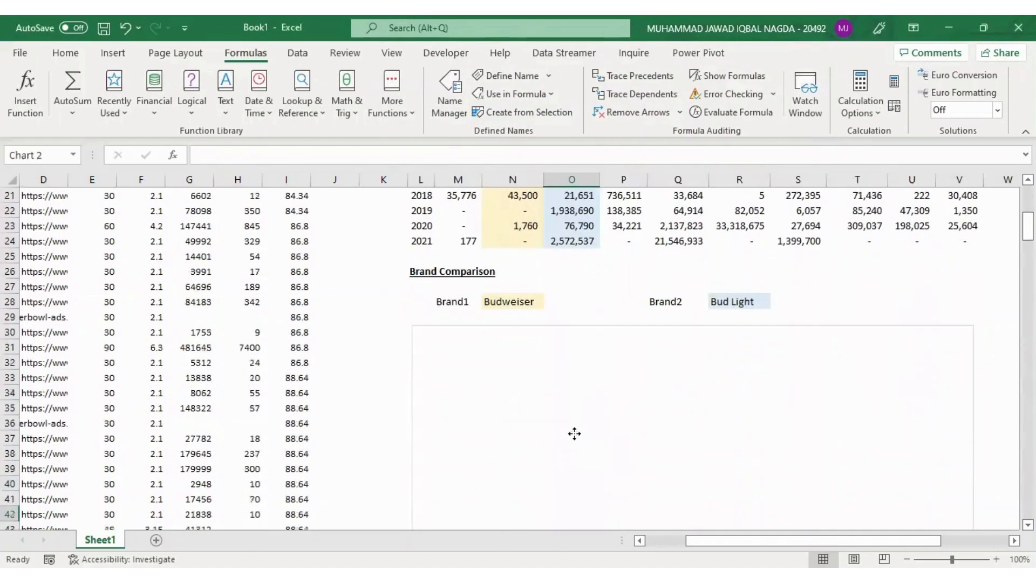
right_click(576, 433)
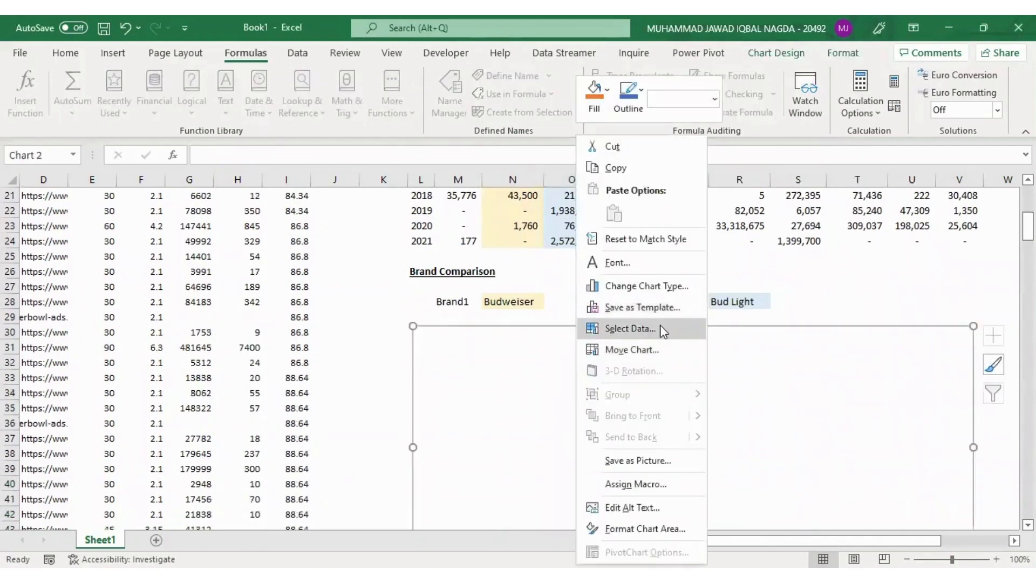
left_click(659, 325)
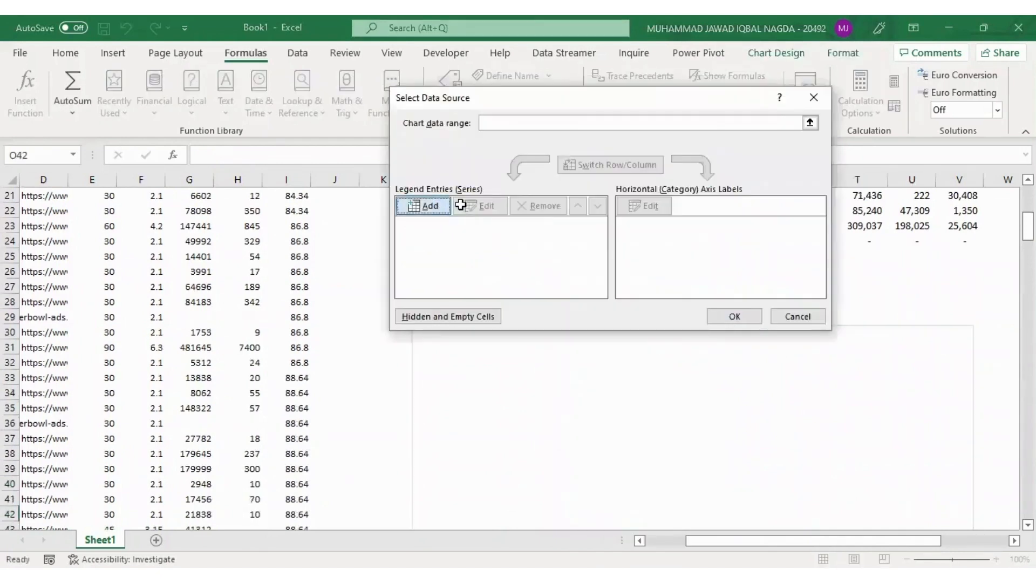
left_click(436, 206)
left_click(643, 198)
left_click(513, 301)
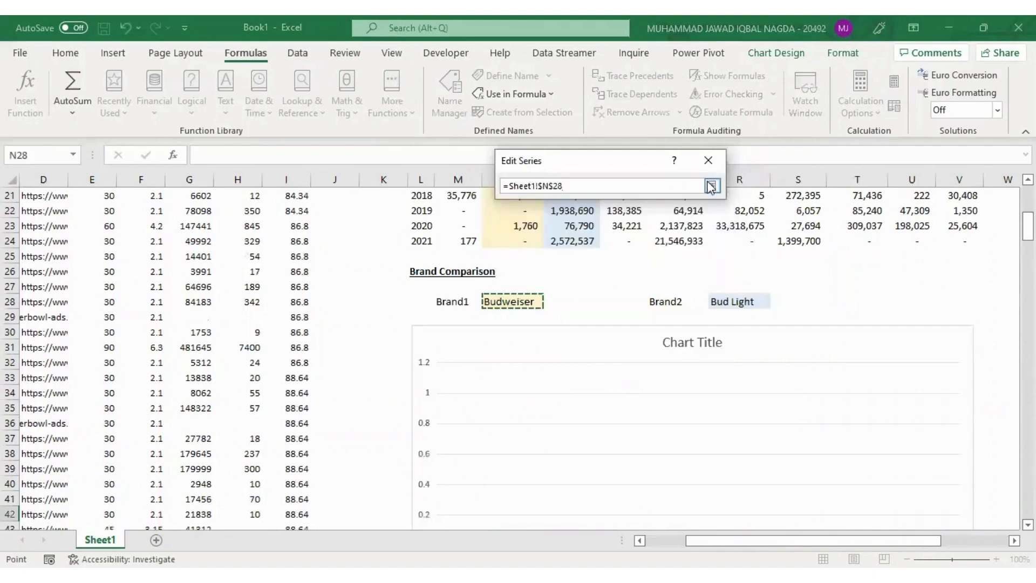
left_click(711, 183)
Set the new series' values to the named range =Sheet1!Brand1 and confirm the series
left_click(642, 230)
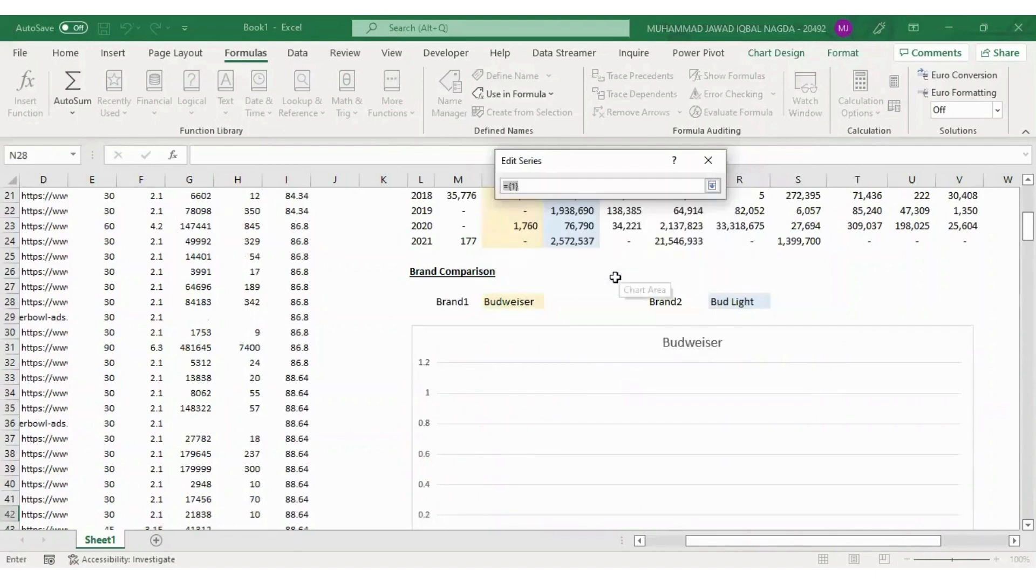
left_click(618, 272)
key("BackSpace")
key("BackSpace")
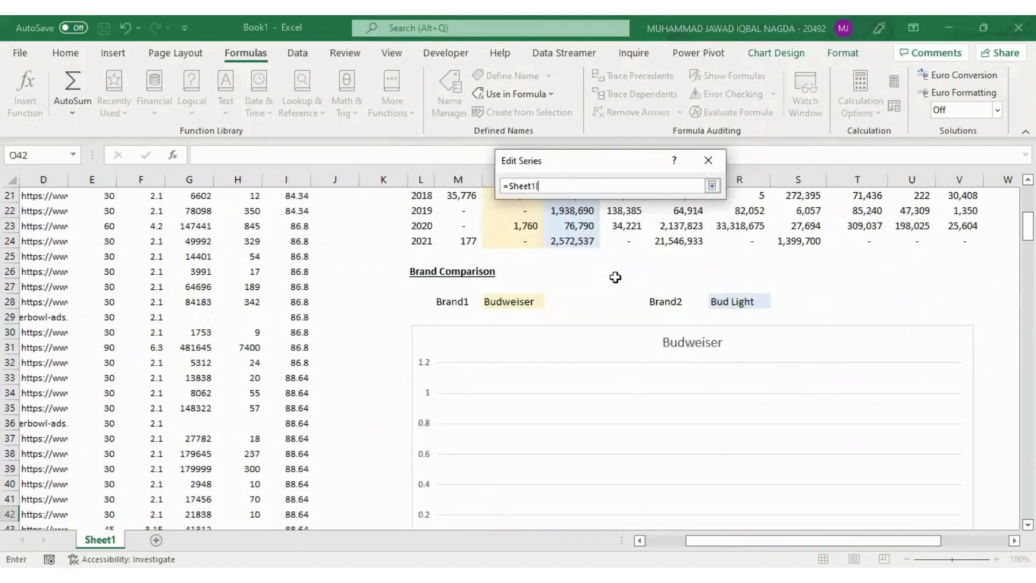
type("Brand1")
key("Return")
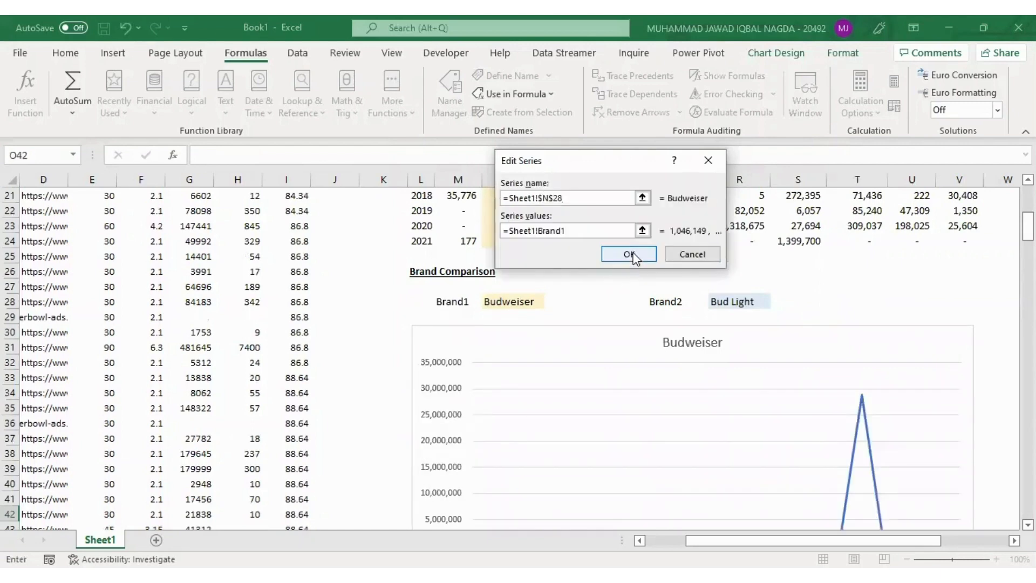
left_click(629, 255)
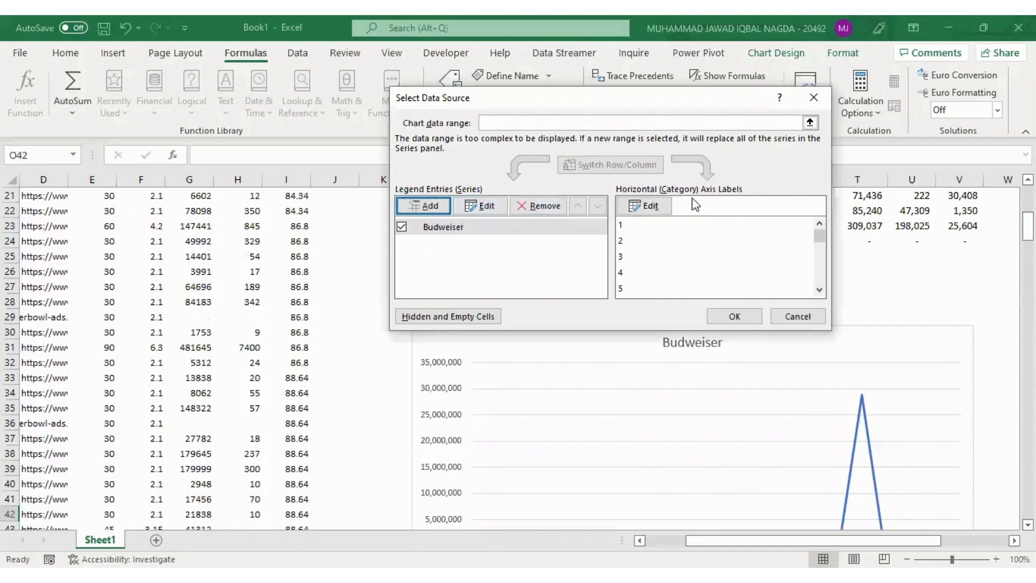
Set the chart's horizontal axis labels to the years in =Sheet1!$L$3:$L$24 and confirm the range
left_click(646, 206)
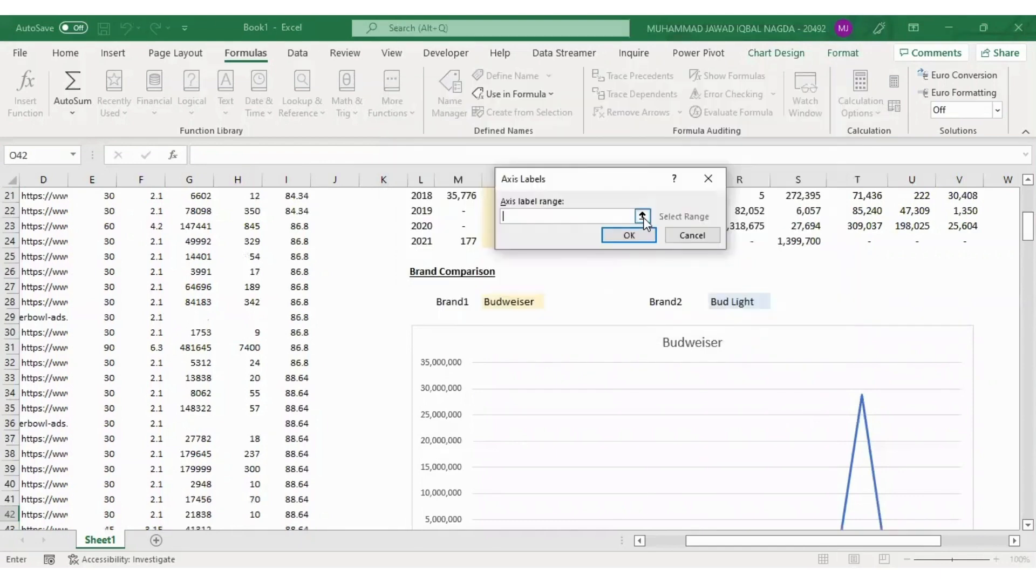
left_click(643, 217)
left_click(422, 211)
key("ctrl+Up")
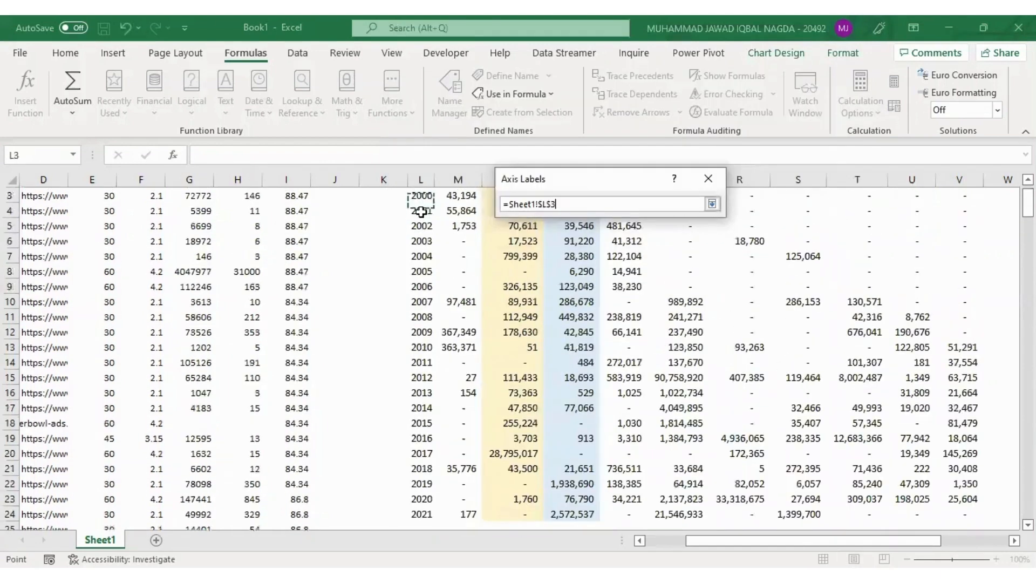
key("ctrl+shift+Down")
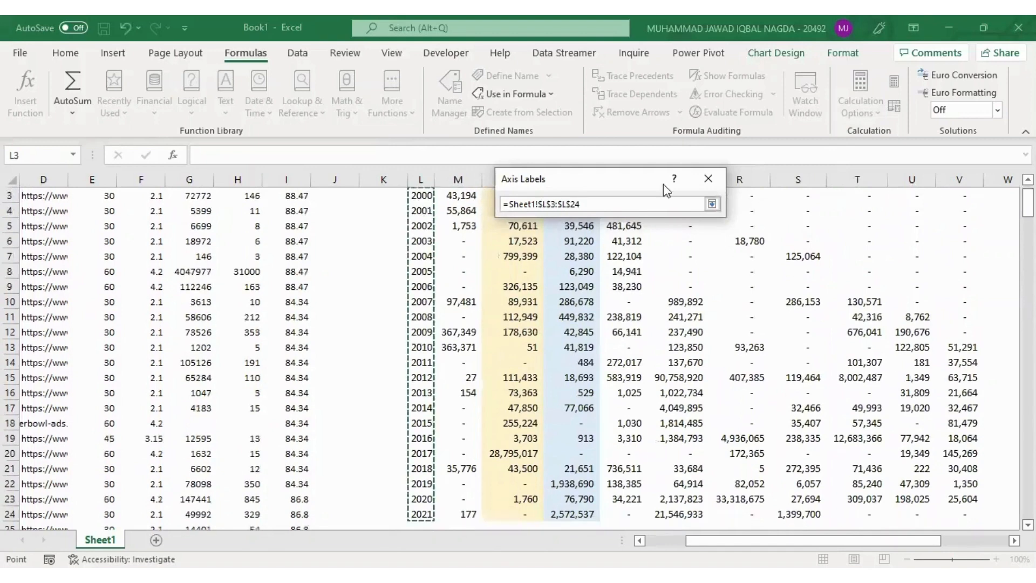
left_click(711, 205)
left_click(643, 240)
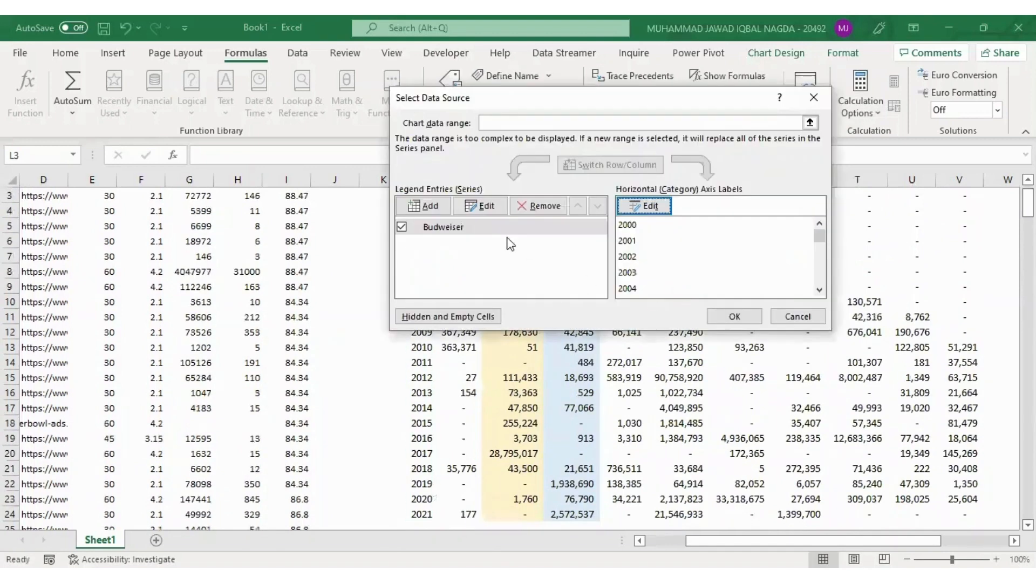
Add a second data series to the chart, taking its name from the Brand2 choice in =Sheet1!$R$28
left_click(435, 210)
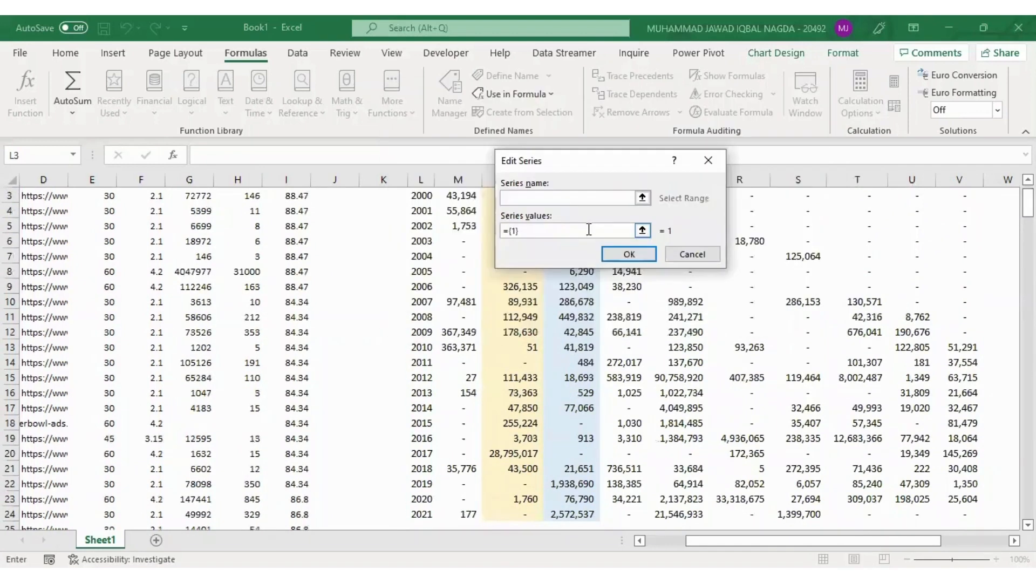
left_click(642, 197)
left_click(626, 330)
key("Down")
key("Down")
key("Down")
key("Down")
key("Down")
key("Down")
key("Down")
key("Down")
key("Down")
key("Down")
key("Down")
key("Down")
key("Down")
key("Down")
key("Down")
key("Down")
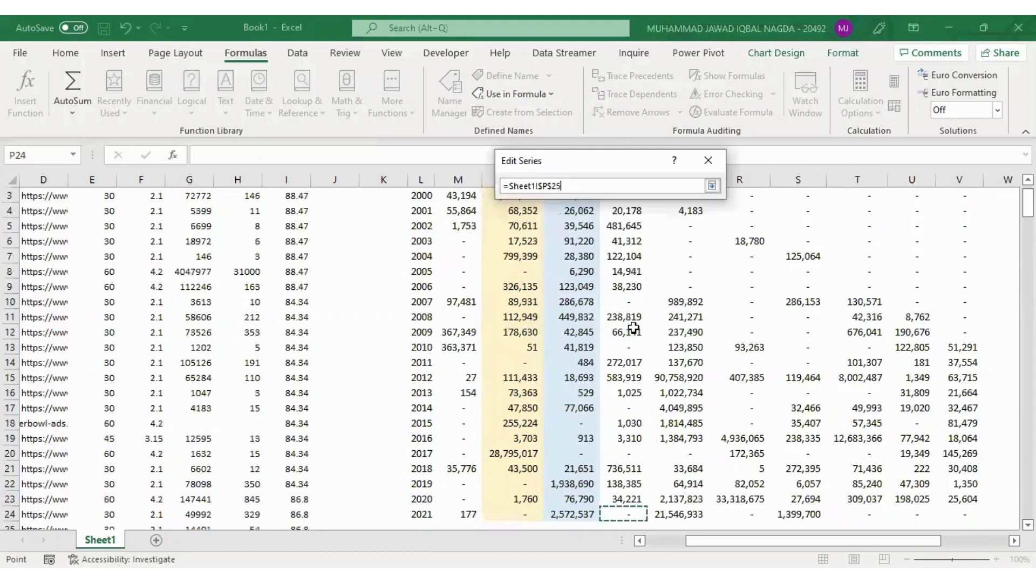
key("Right")
key("Right")
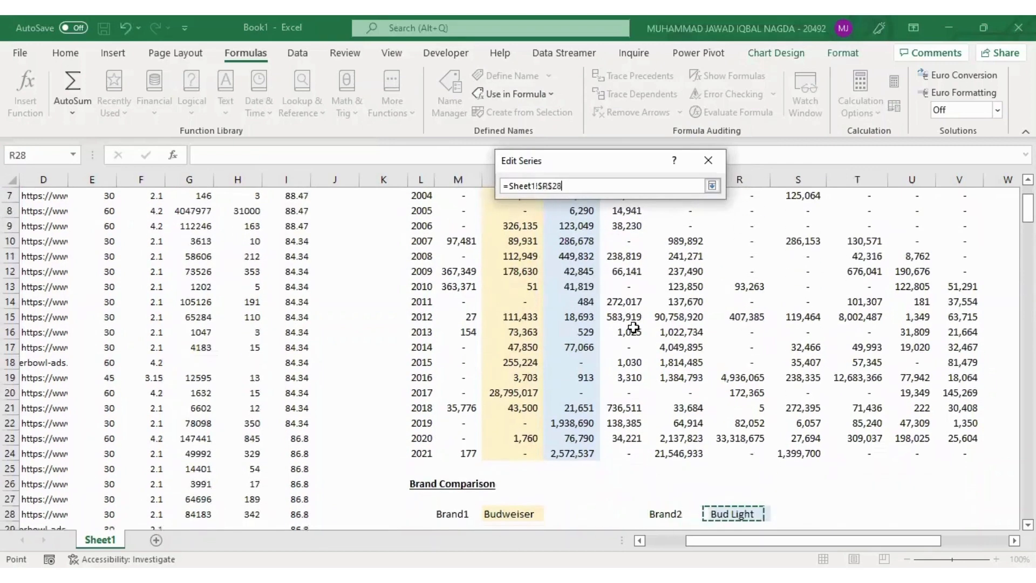
left_click(712, 186)
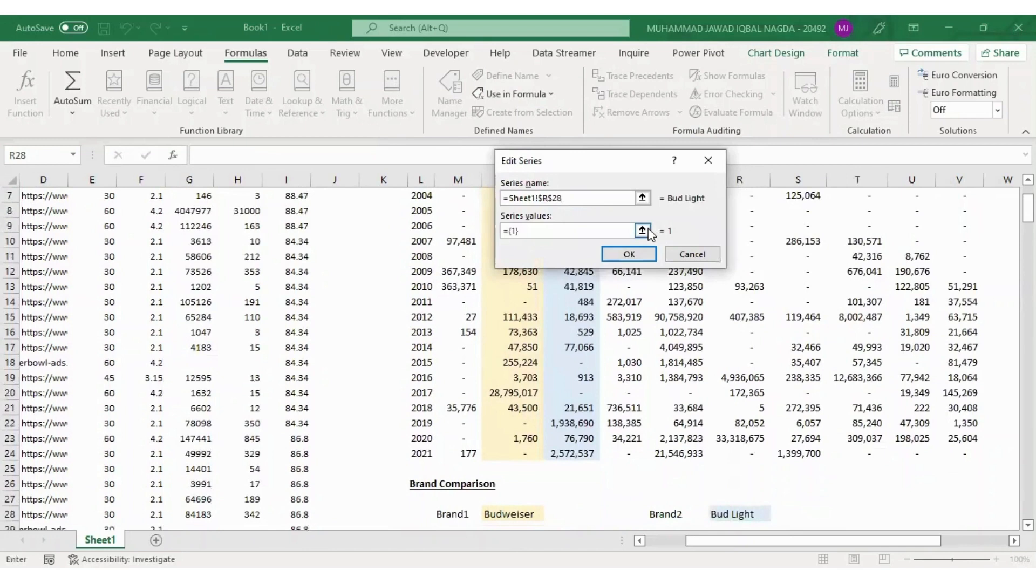
Set the second series' values to the named range =Sheet1!Brand2 and confirm the series
left_click(648, 229)
left_click(604, 269)
key("BackSpace")
key("BackSpace")
key("BackSpace")
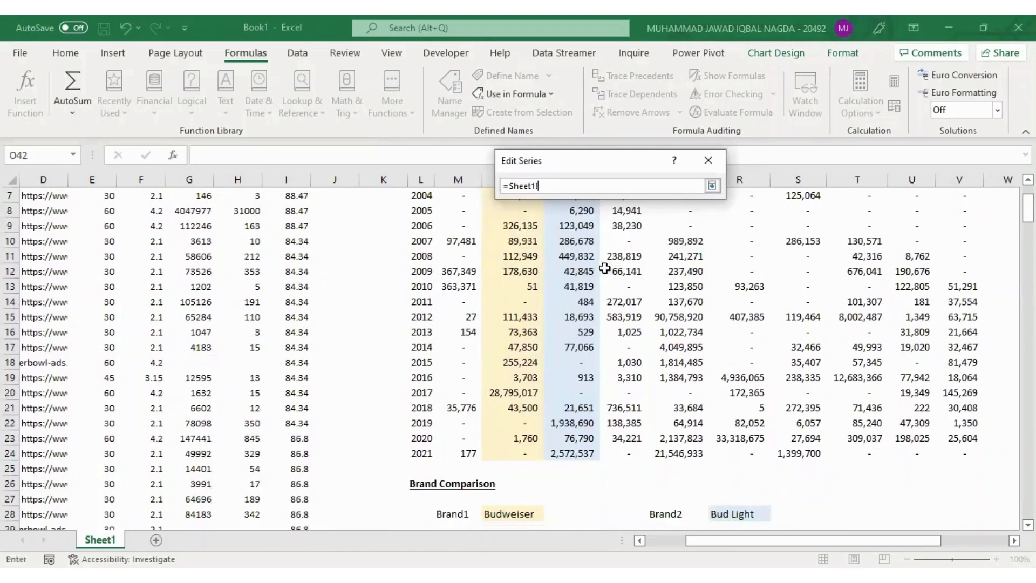
key("Return")
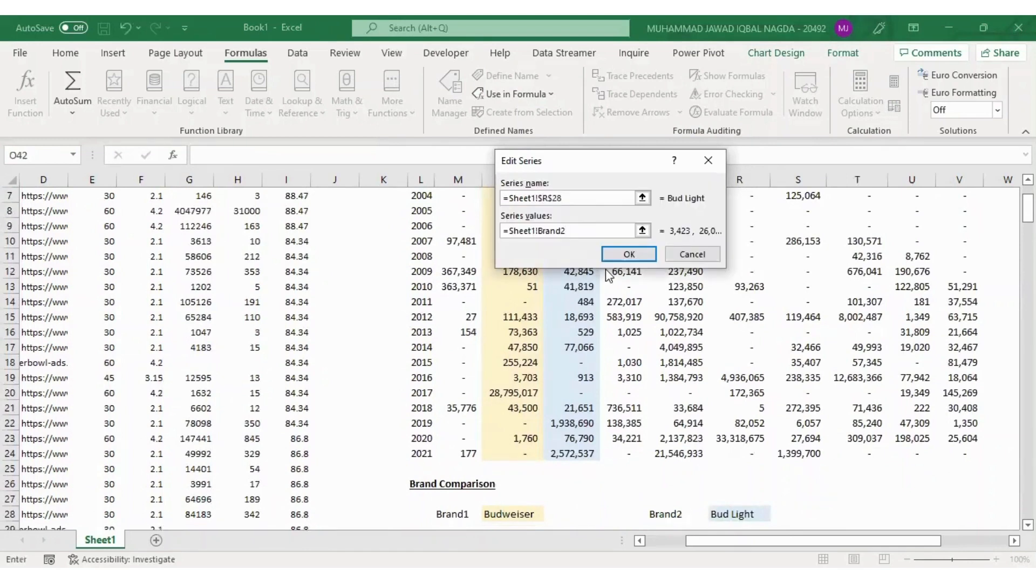
left_click(627, 248)
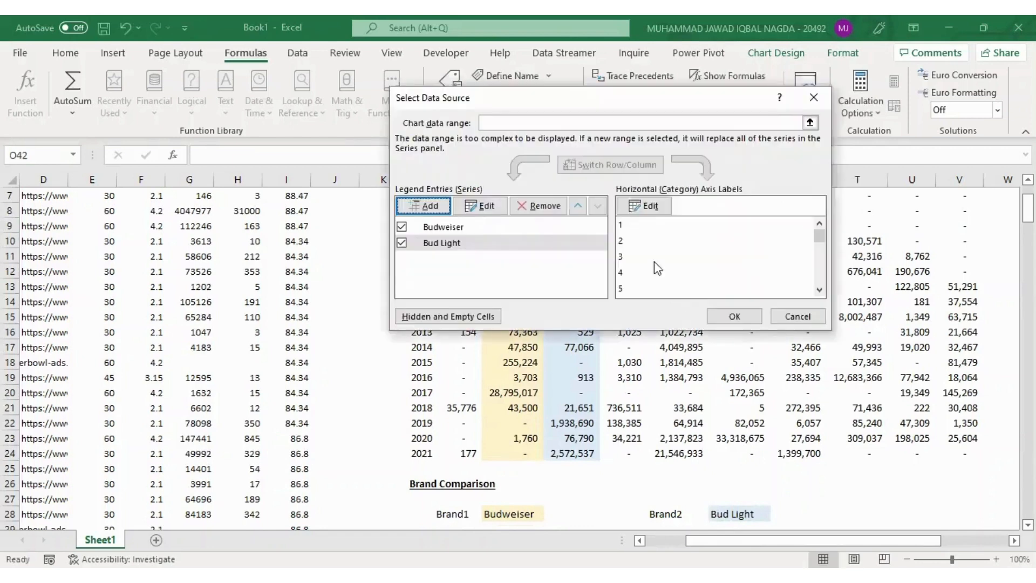
Set the second series' axis labels to the years in =Sheet1!$L$3:$L$24 and confirm the chart's data source
left_click(649, 204)
left_click(428, 297)
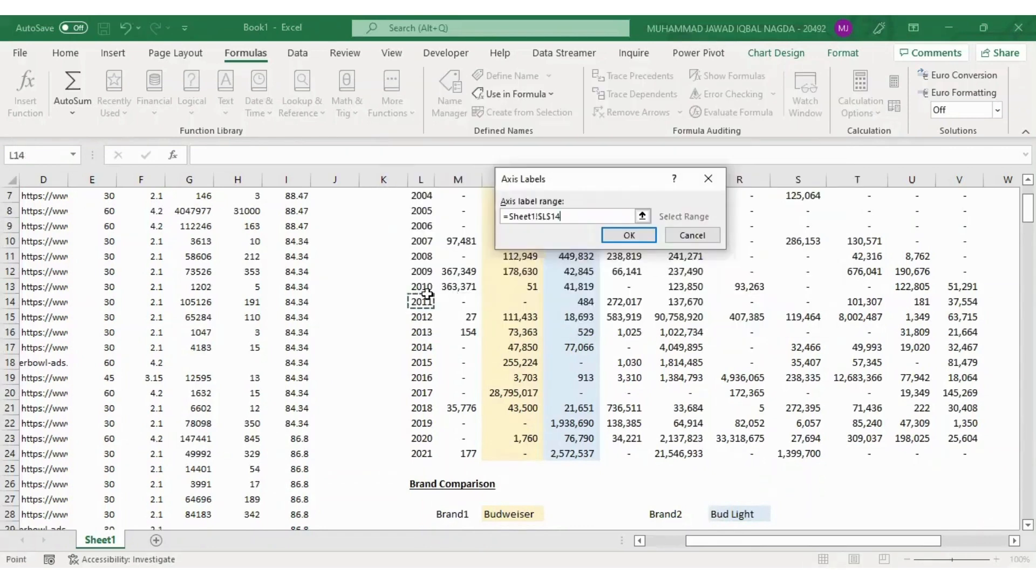
key("ctrl+Up")
key("Down")
key("Up")
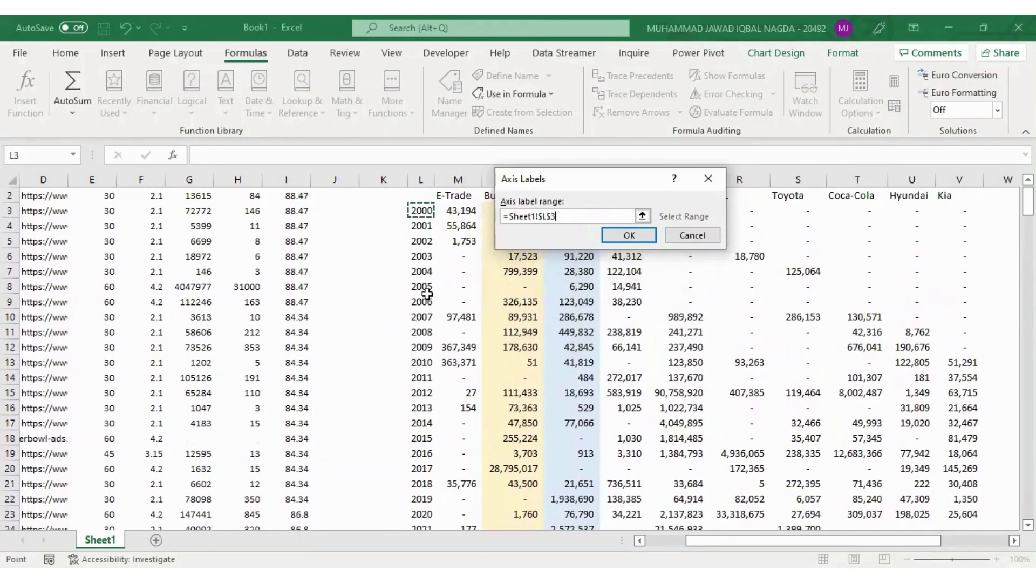
key("ctrl+shift+Down")
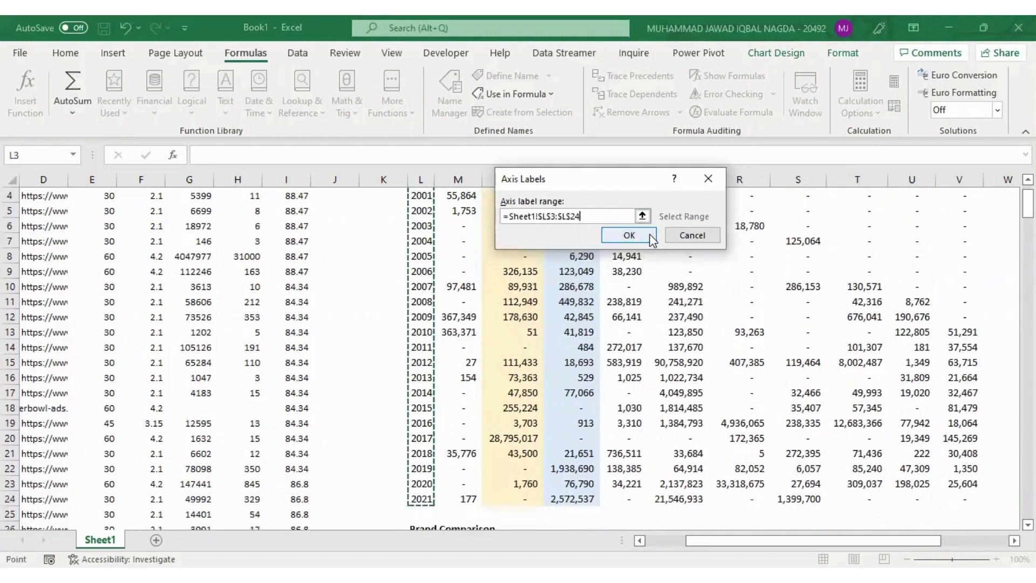
key("Return")
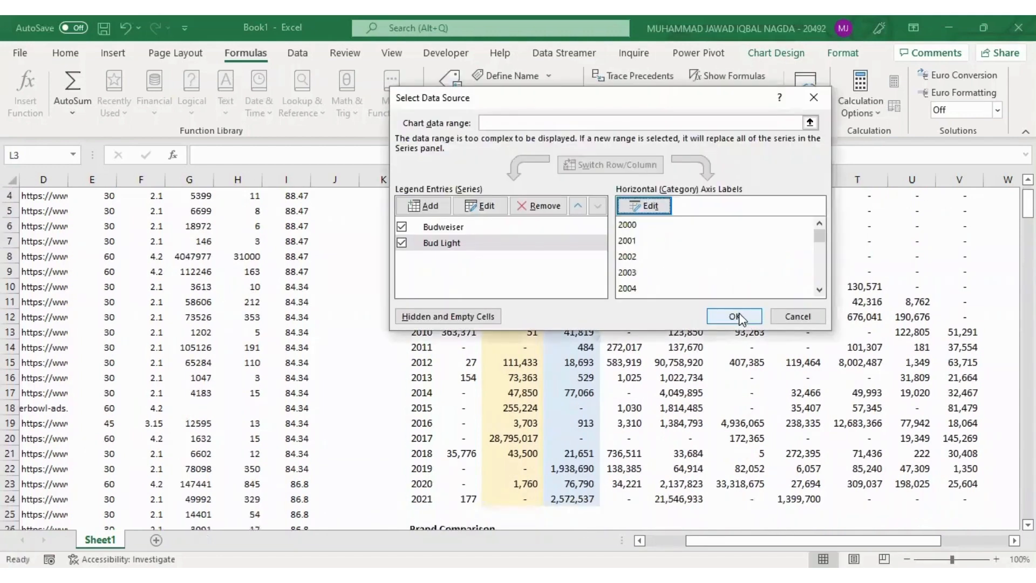
left_click(735, 317)
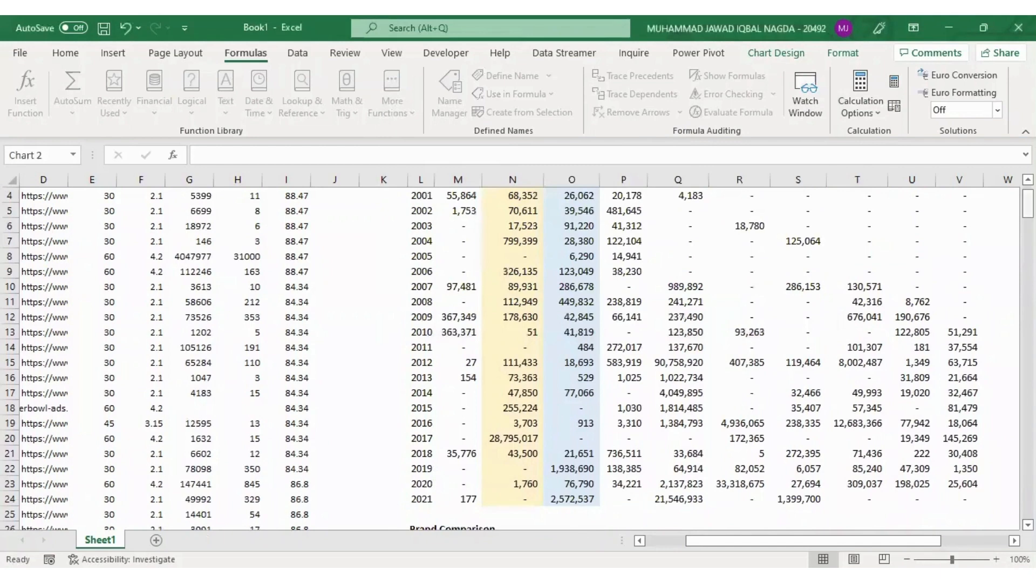
Change the Brand1 choice above the chart to Toyota
left_click_drag(1027, 203, 1028, 234)
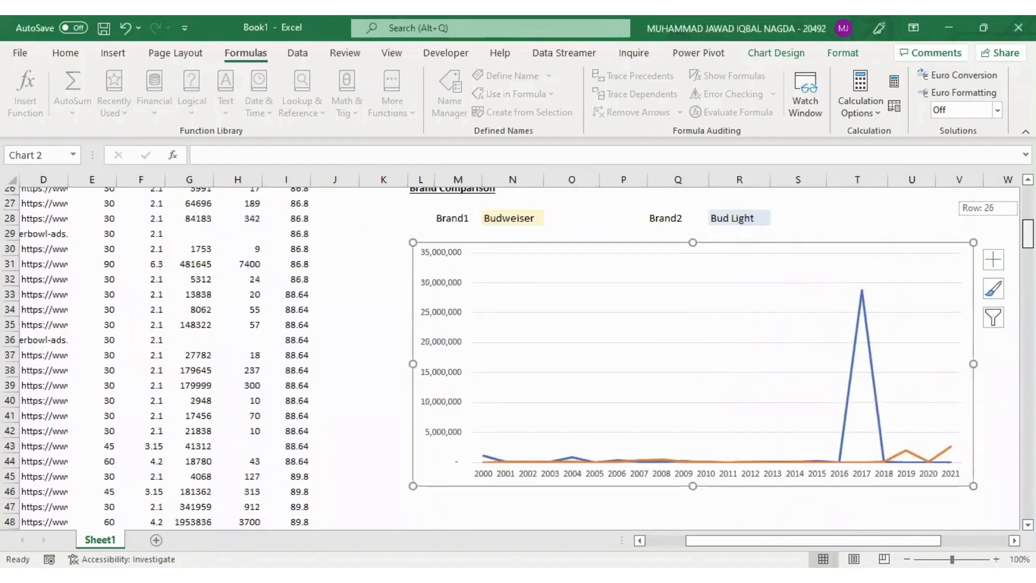
left_click(527, 210)
key("alt+Down")
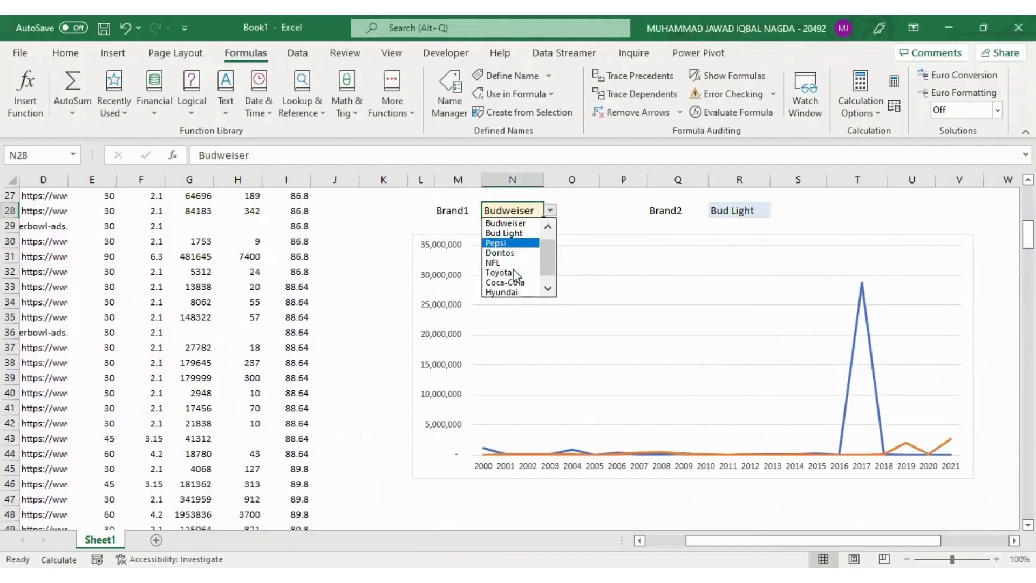
key("Down")
key("Down")
key("Down")
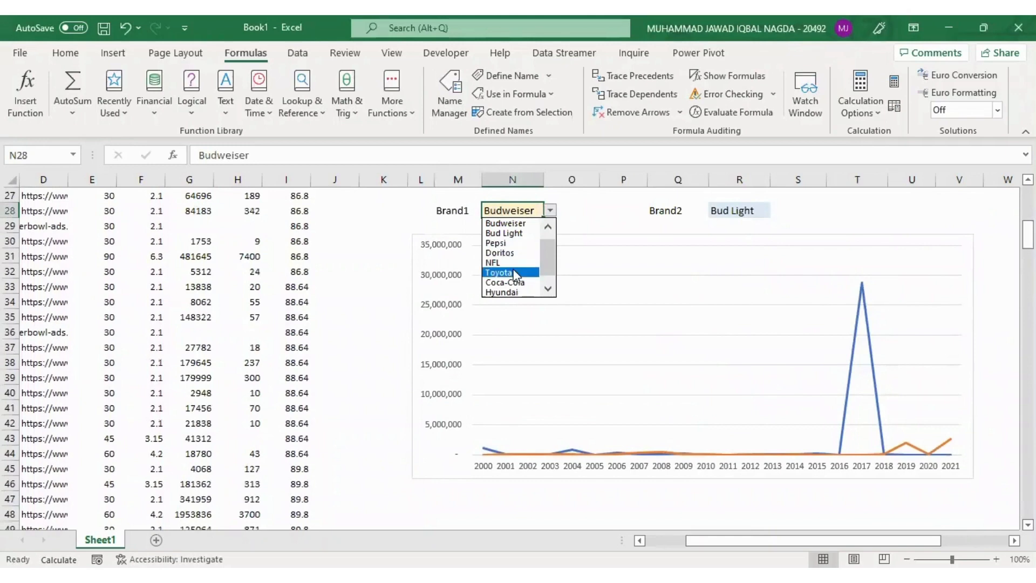
key("Return")
Change the Brand2 choice above the chart to Hyundai
key("Right")
key("Right")
key("Right")
key("Right")
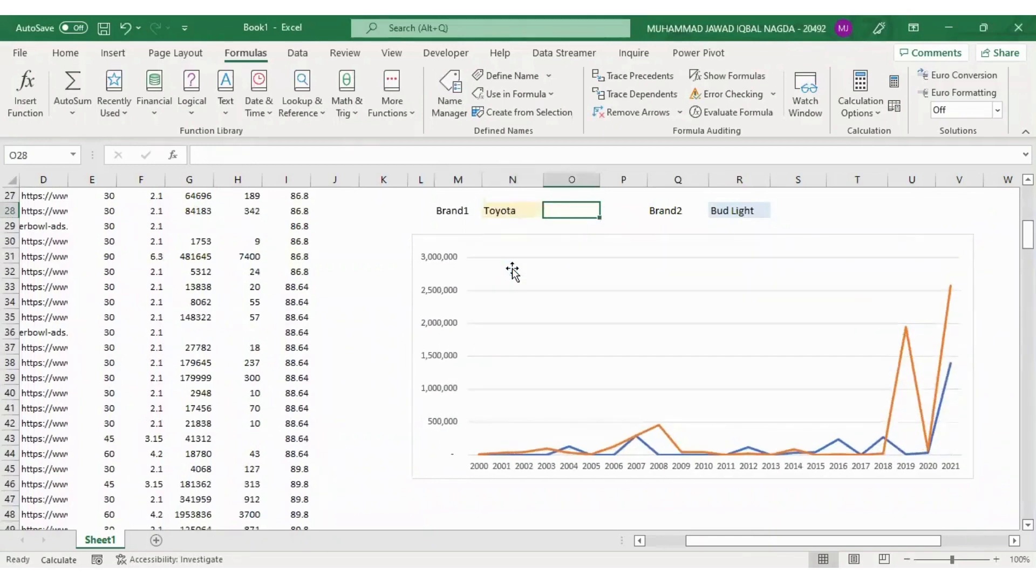
key("alt+Down")
key("Down")
key("Down")
key("Down")
key("Down")
key("Down")
key("Down")
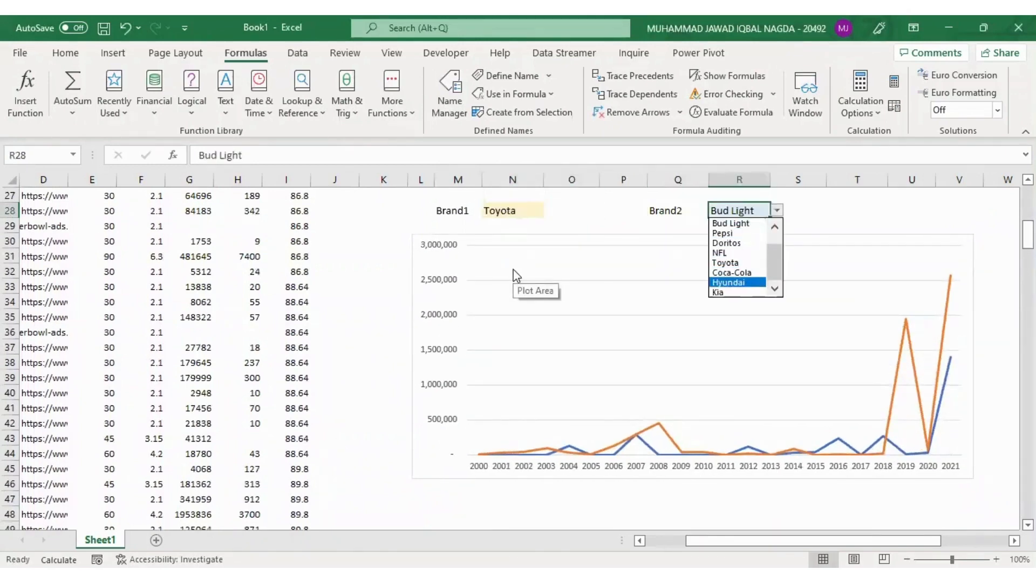
key("Return")
Change the metric choice in cell O1 to Length and check the brand comparison chart
key("Up")
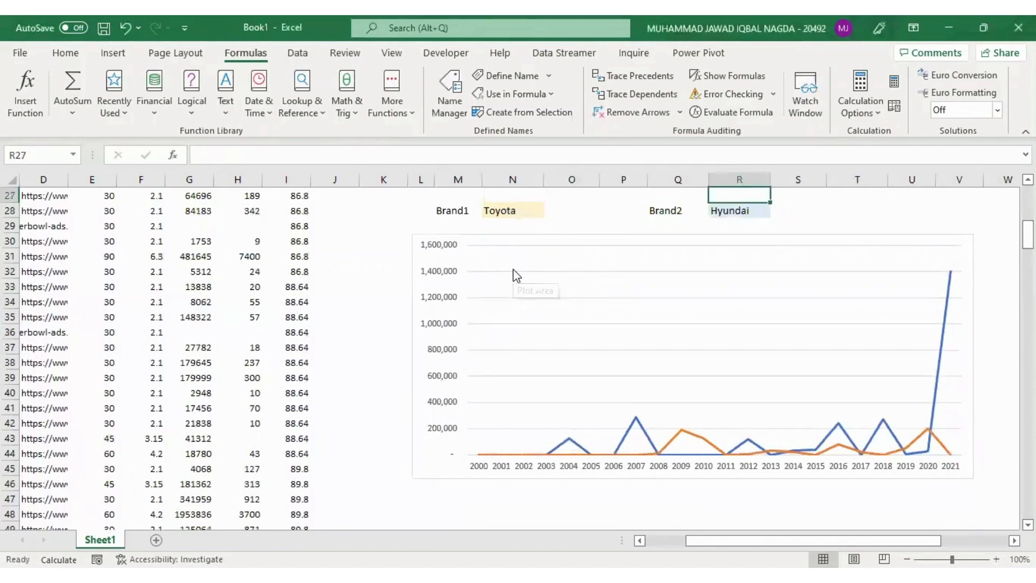
key("Up")
key("Up")
key("Up")
key("Up")
key("Up")
key("Up")
key("Up")
key("Up")
key("Up")
key("Up")
key("Up")
key("Up")
key("Up")
key("Up")
key("Up")
key("Up")
key("Up")
key("Up")
key("Up")
key("Up")
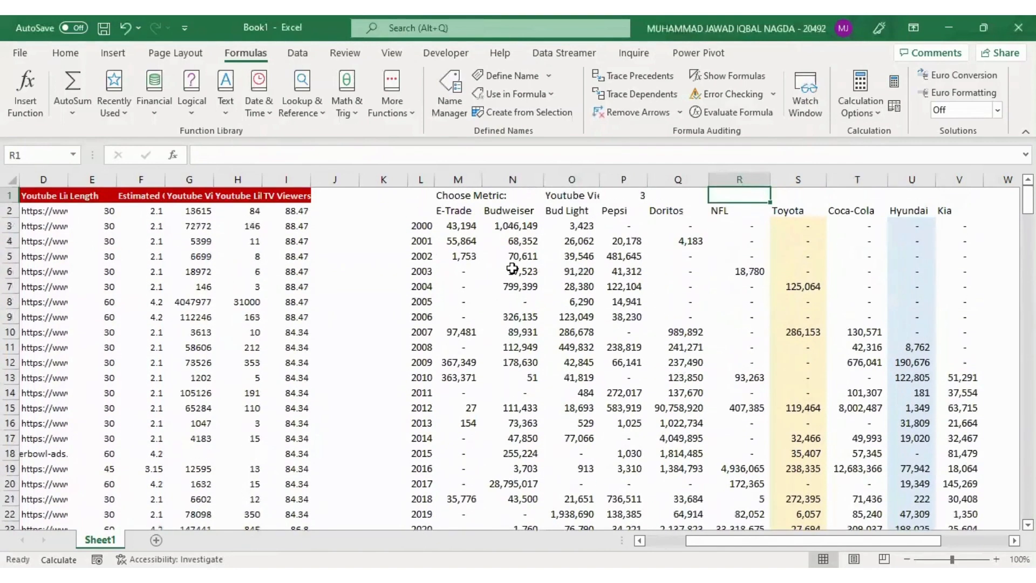
key("Left")
key("Left")
key("Left")
key("alt+Down")
key("Up")
key("Up")
key("Return")
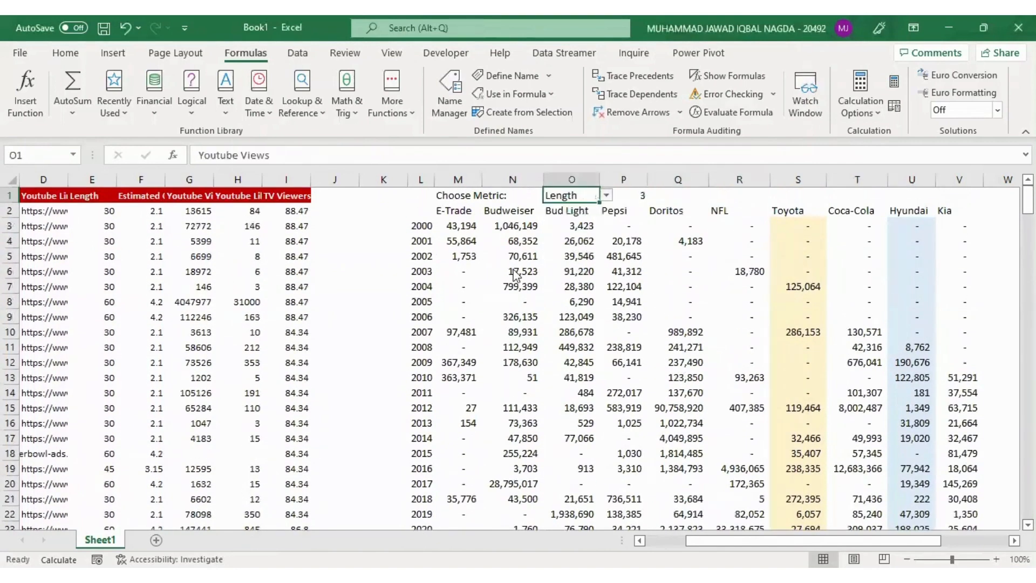
key("Down")
key("Down")
key("Down")
key("Down")
key("Down")
key("Down")
key("Down")
key("Down")
key("Down")
key("Down")
key("Down")
key("Down")
key("Down")
key("Down")
key("Down")
key("Down")
key("Down")
key("Down")
key("Down")
key("Down")
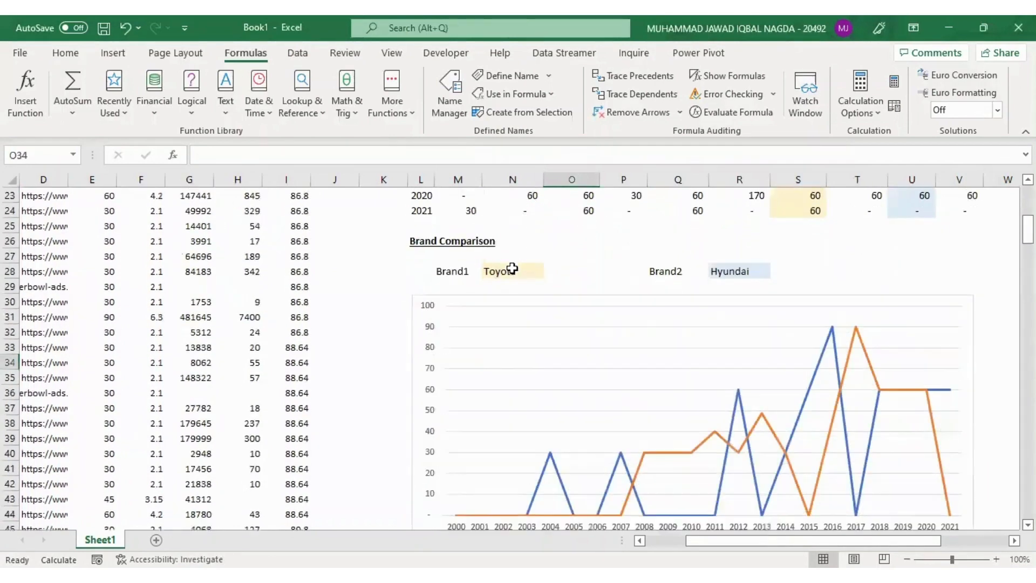